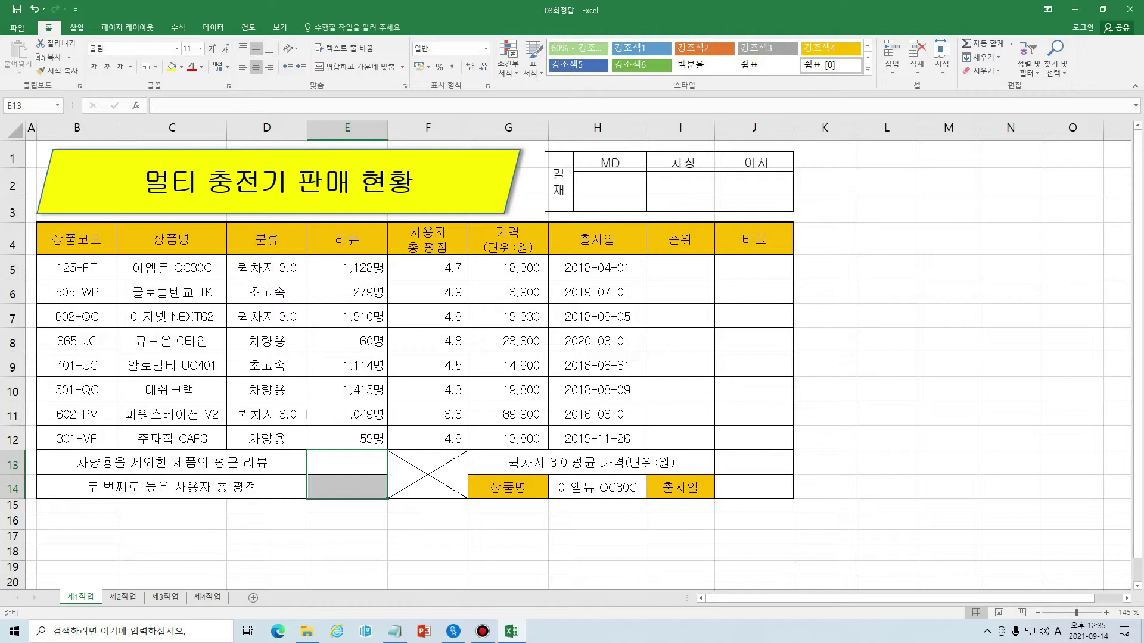
pyautogui.click(754, 292)
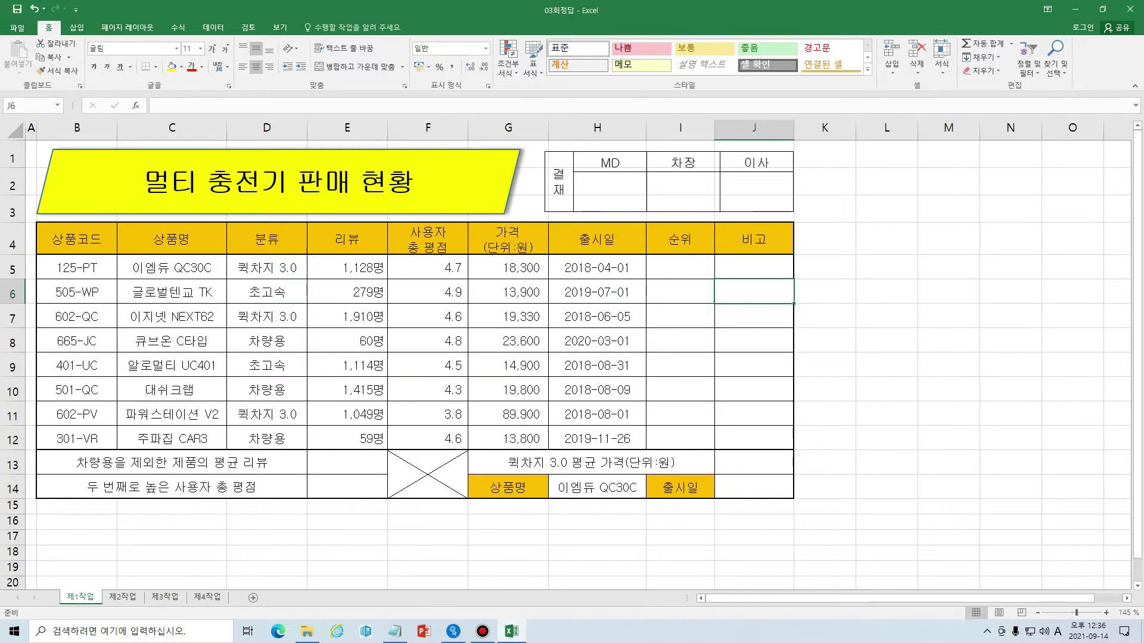
pyautogui.moveTo(70, 239); pyautogui.dragTo(753, 488)
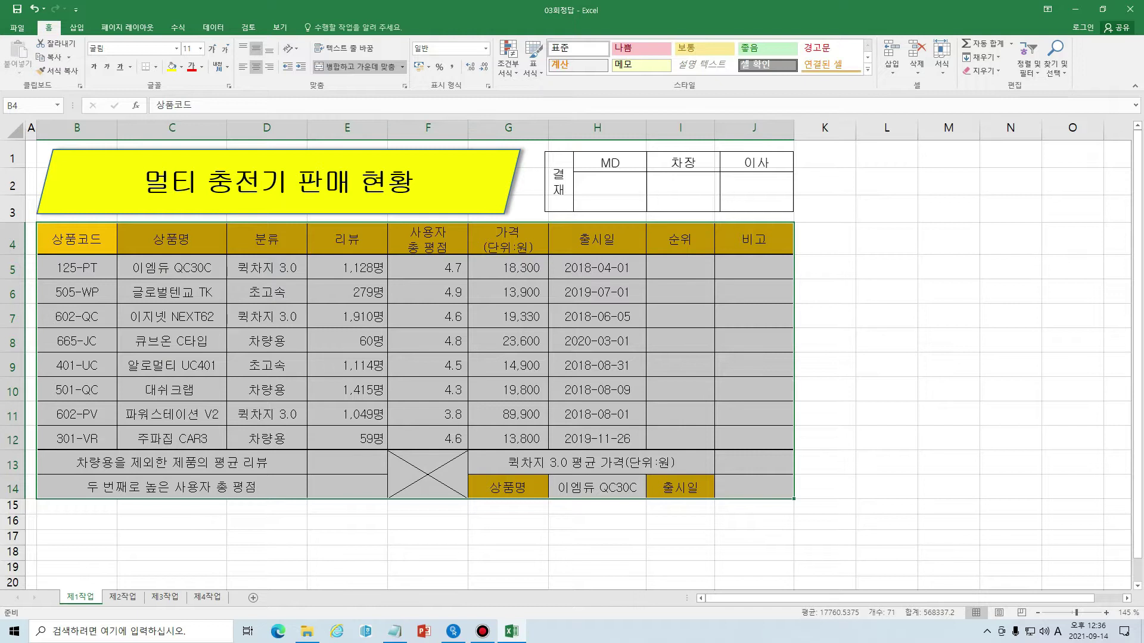
# Step: Search the function library for "rank" and start a RANK.EQ formula in cell I5 of the 순위 column
pyautogui.click(689, 265)
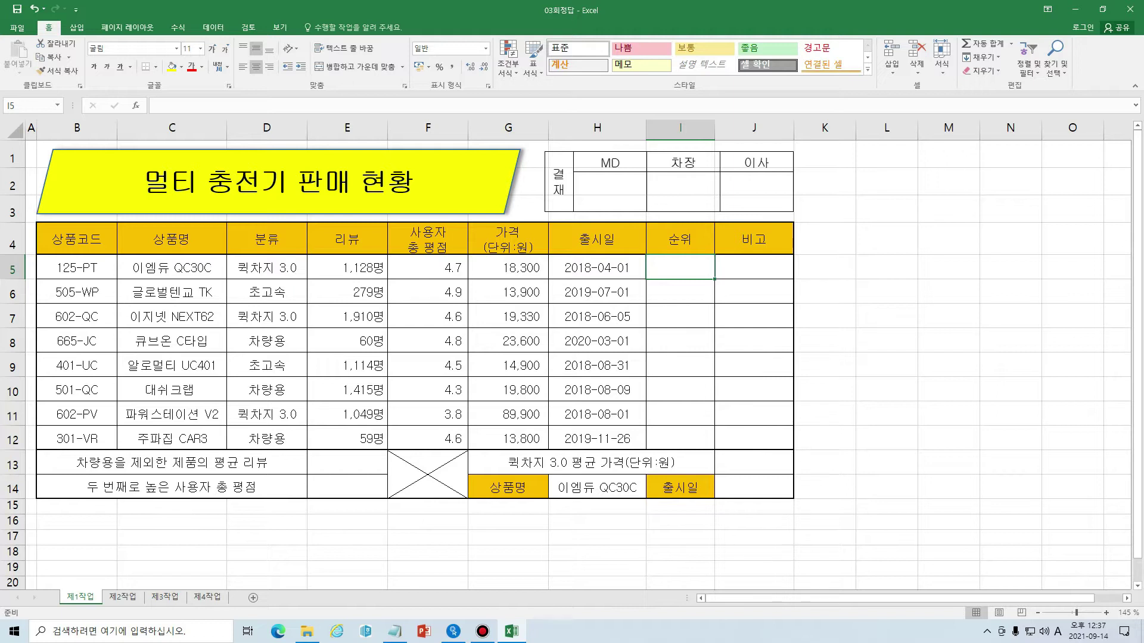
pyautogui.click(136, 105)
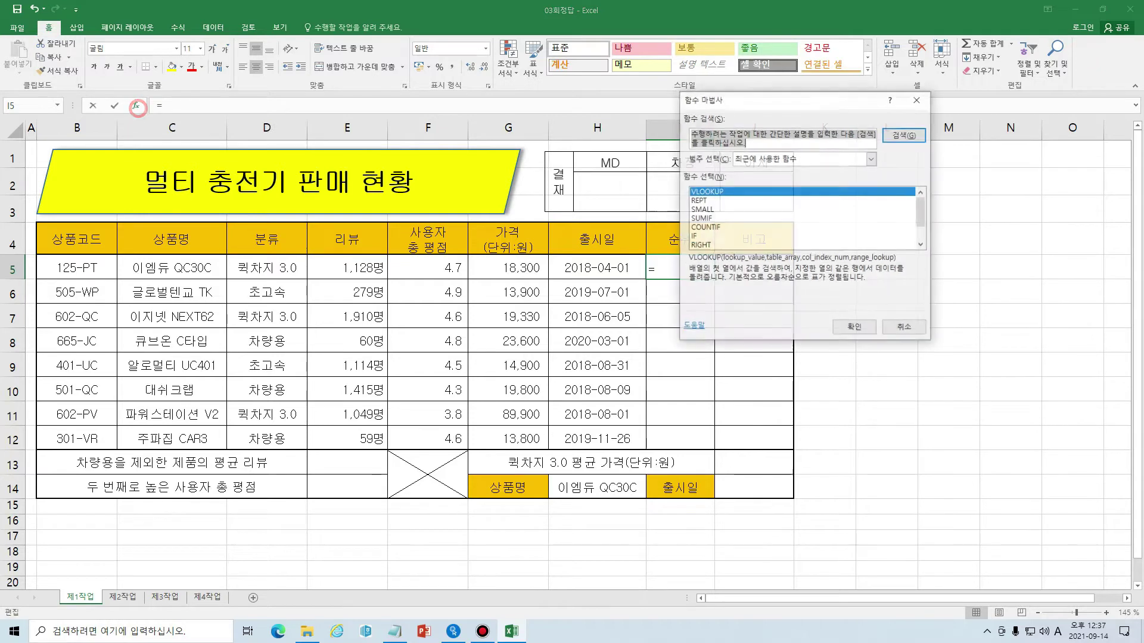
pyautogui.write('rank')
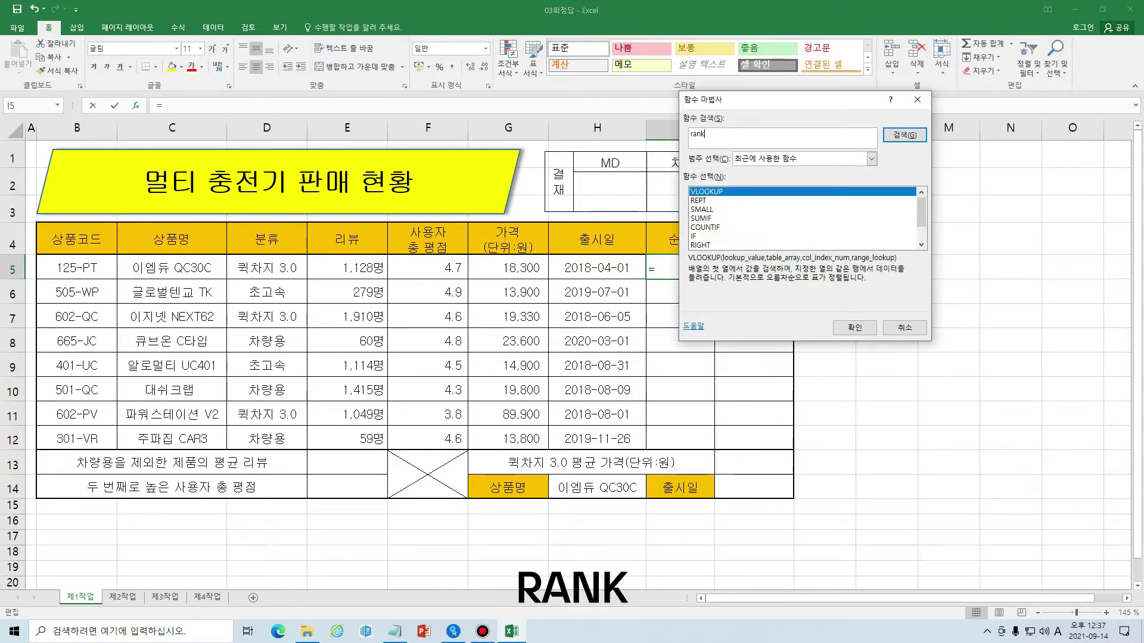
pyautogui.press('Return')
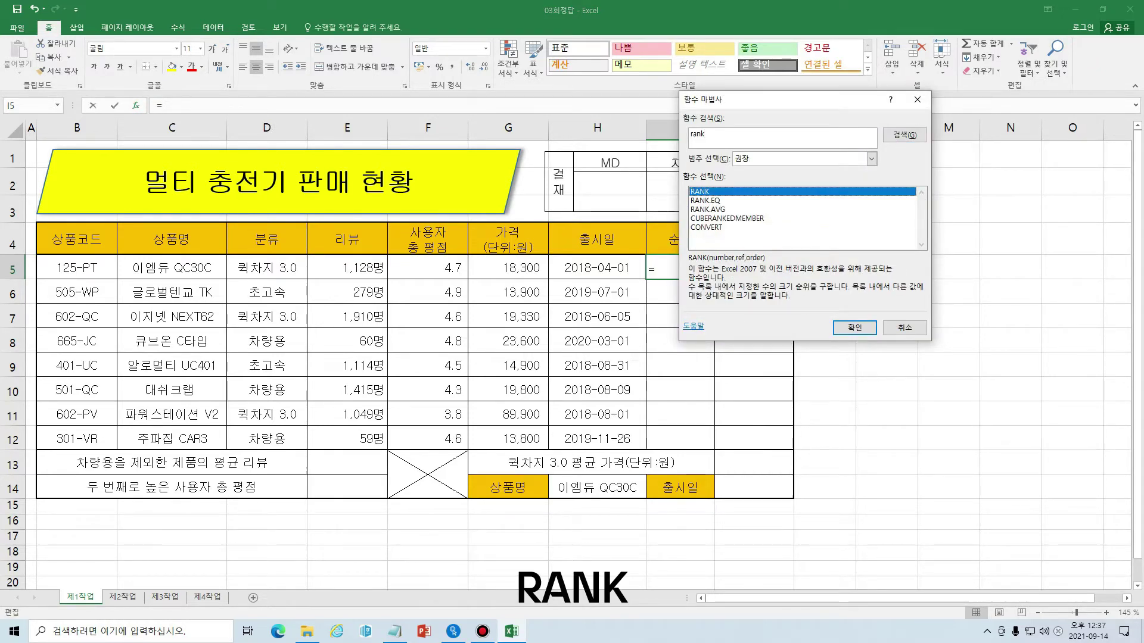
pyautogui.click(708, 201)
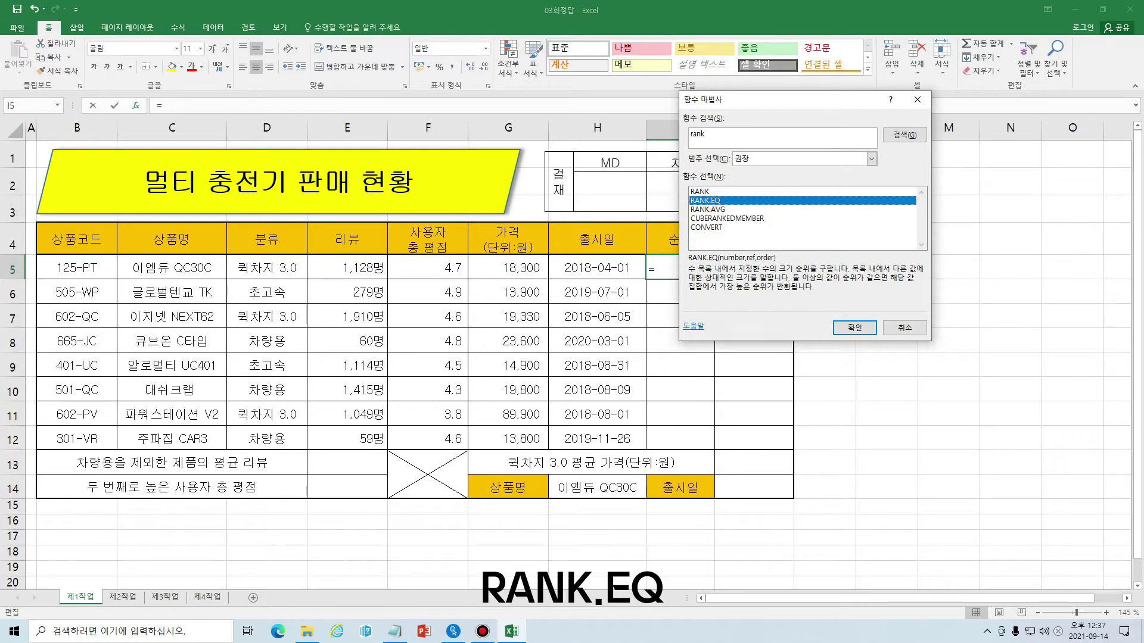
pyautogui.click(845, 327)
pyautogui.moveTo(749, 125); pyautogui.dragTo(775, 309)
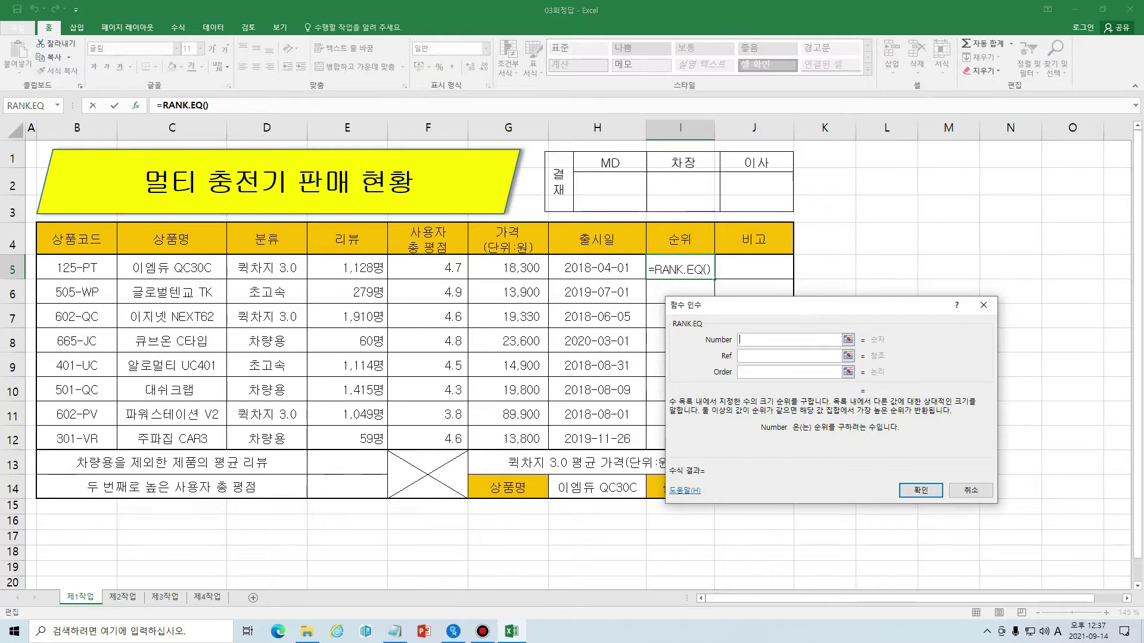
# Step: Complete the RANK.EQ formula with number G5, absolute reference range $G$5:$G$12 and order 1
pyautogui.click(508, 268)
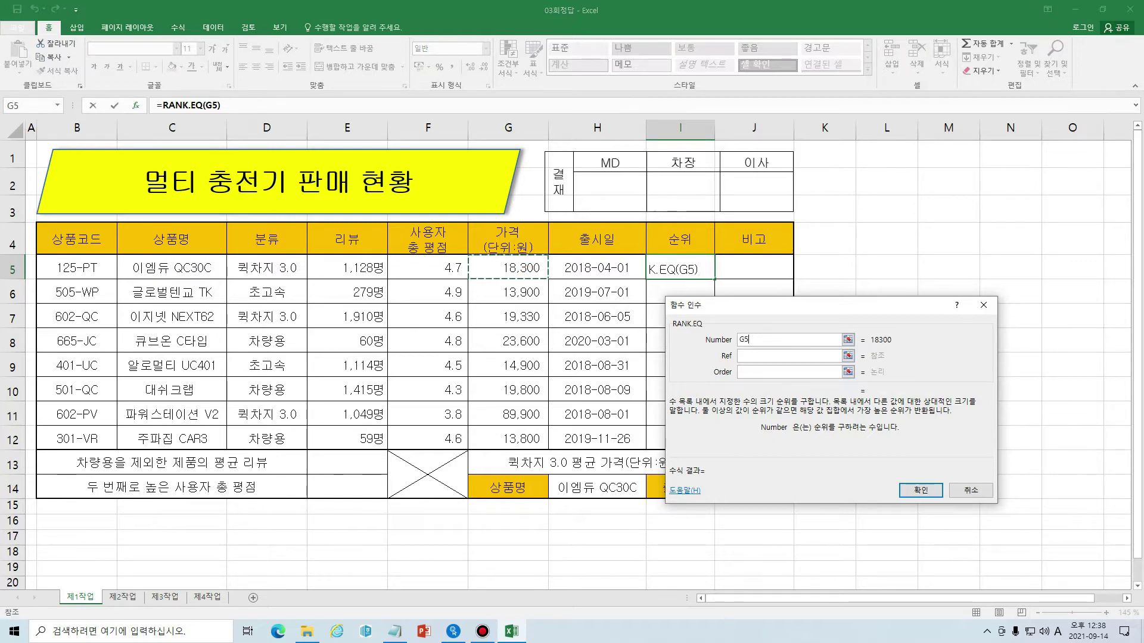
pyautogui.click(795, 356)
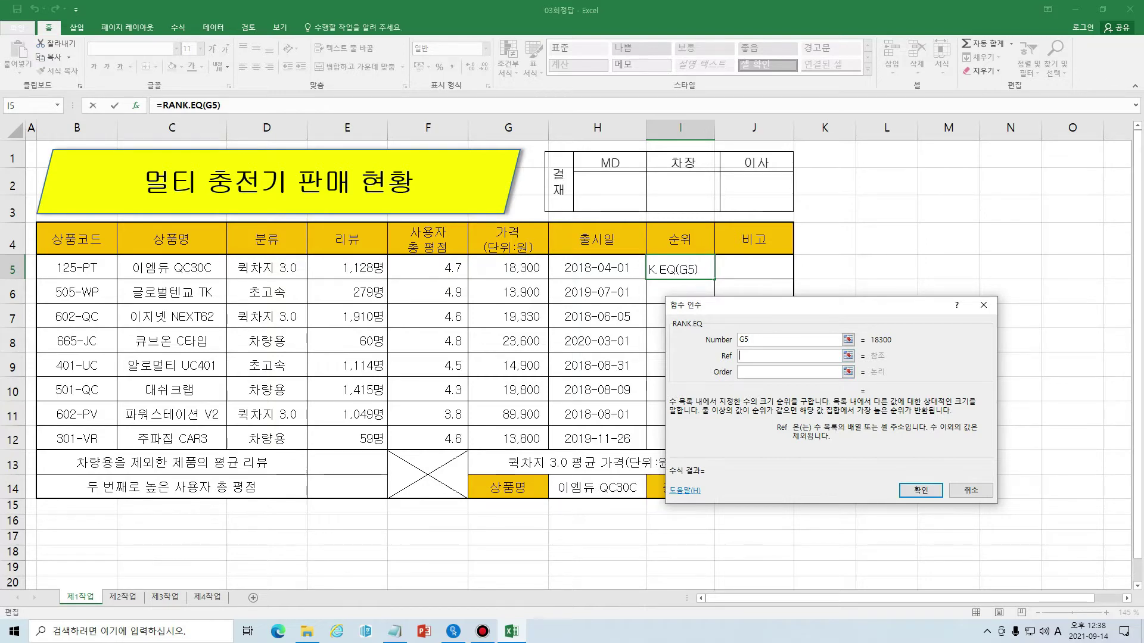
pyautogui.moveTo(508, 267); pyautogui.dragTo(530, 439)
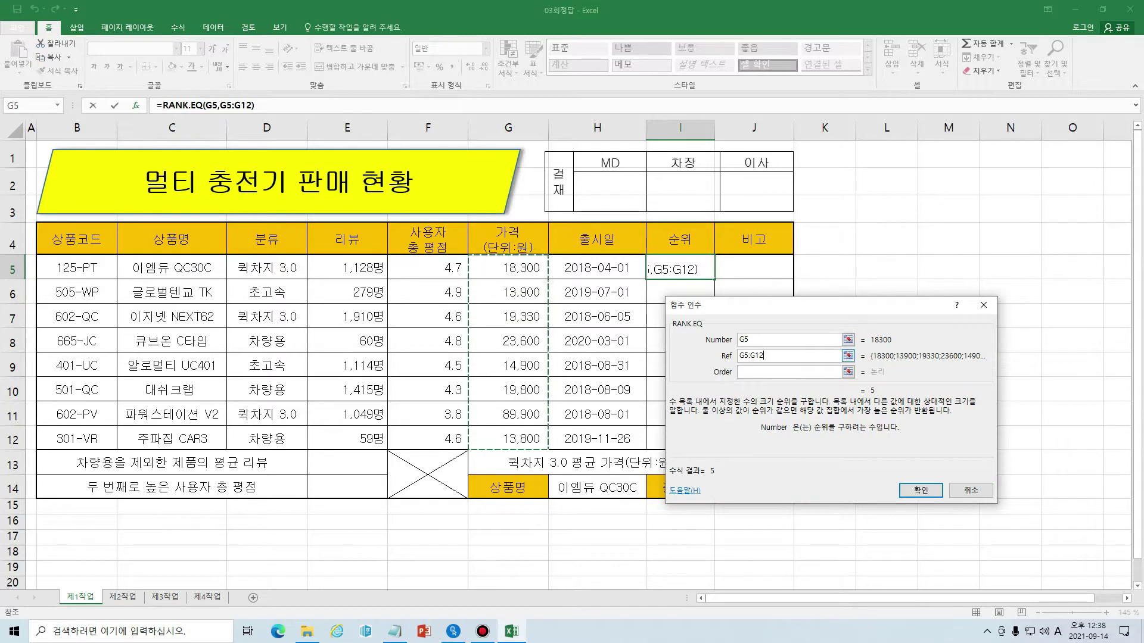
pyautogui.moveTo(714, 305); pyautogui.dragTo(561, 311)
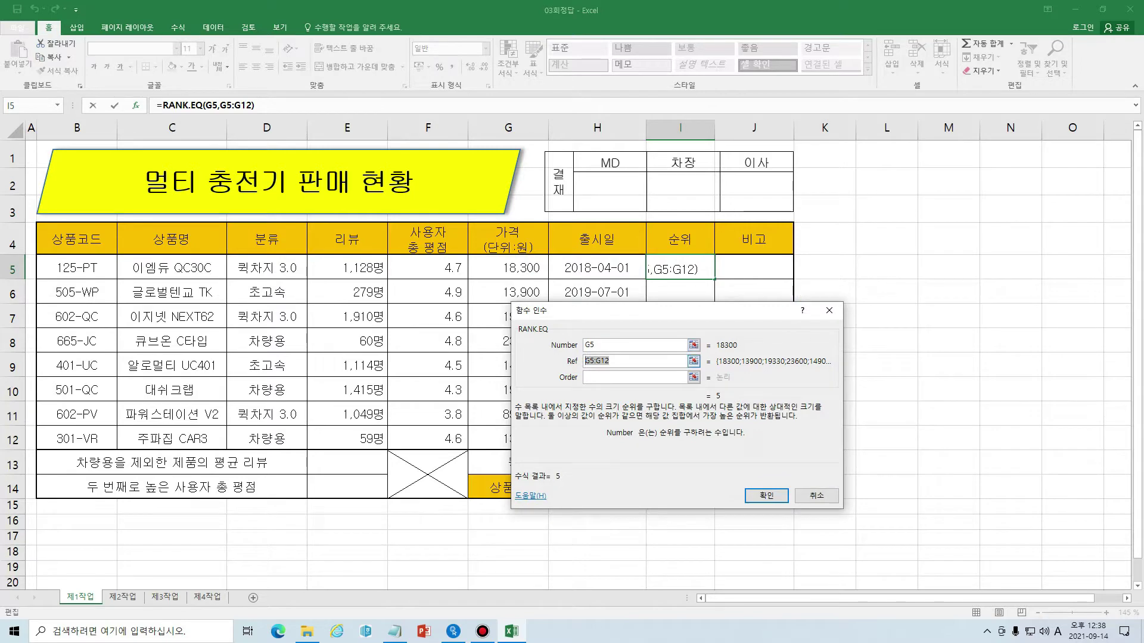
pyautogui.press('F4')
pyautogui.moveTo(560, 311); pyautogui.dragTo(744, 293)
pyautogui.press('Tab')
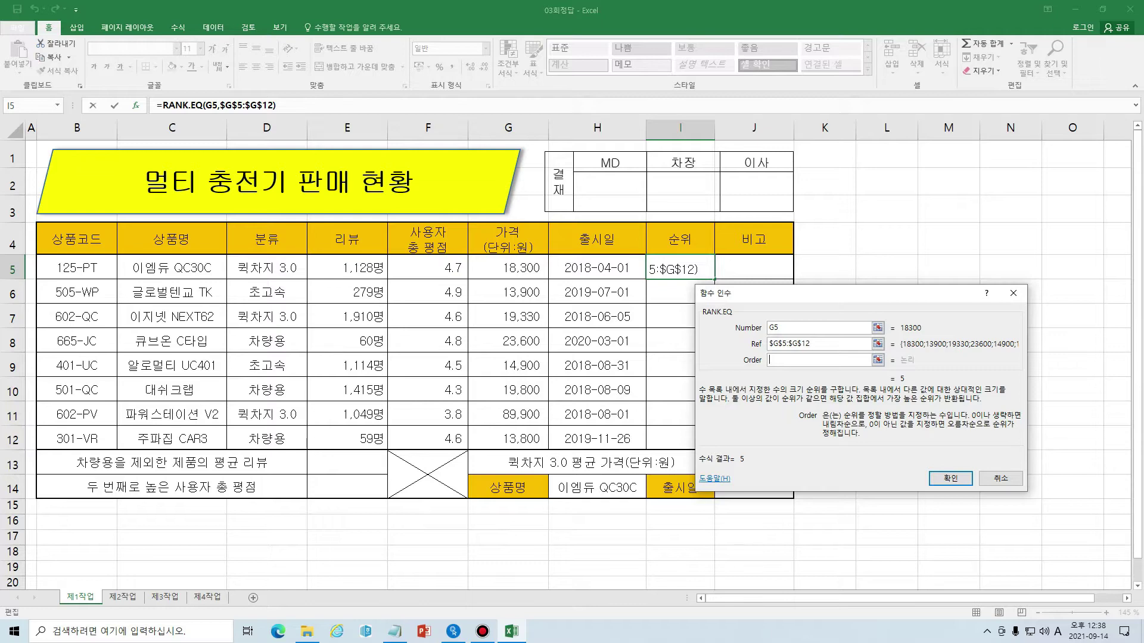
pyautogui.write('1')
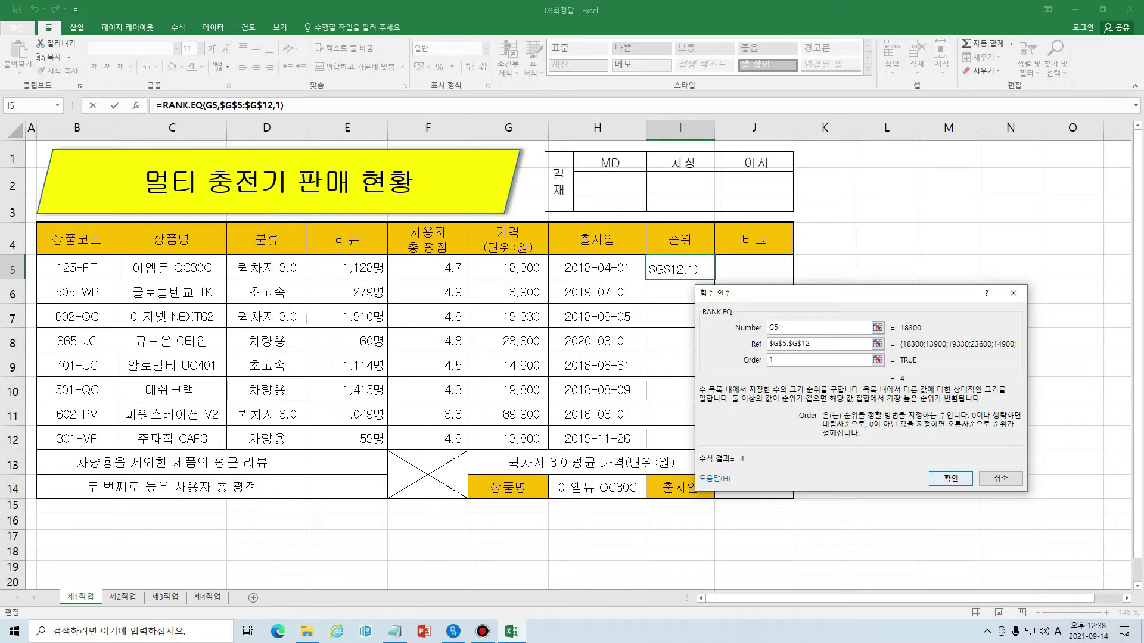
pyautogui.press('Return')
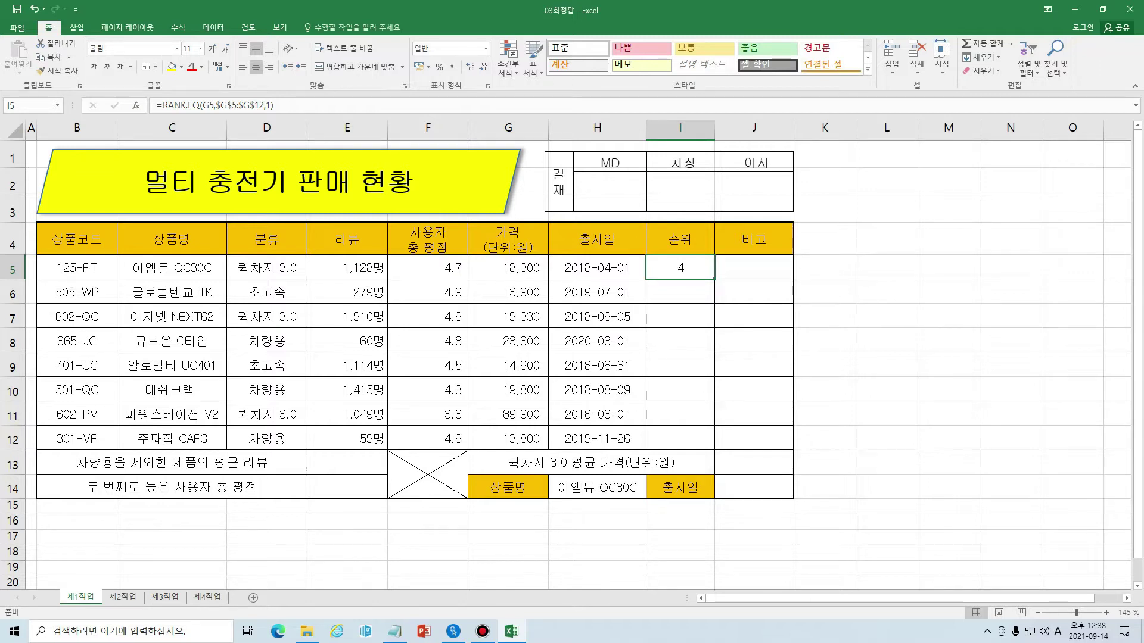
pyautogui.click(539, 416)
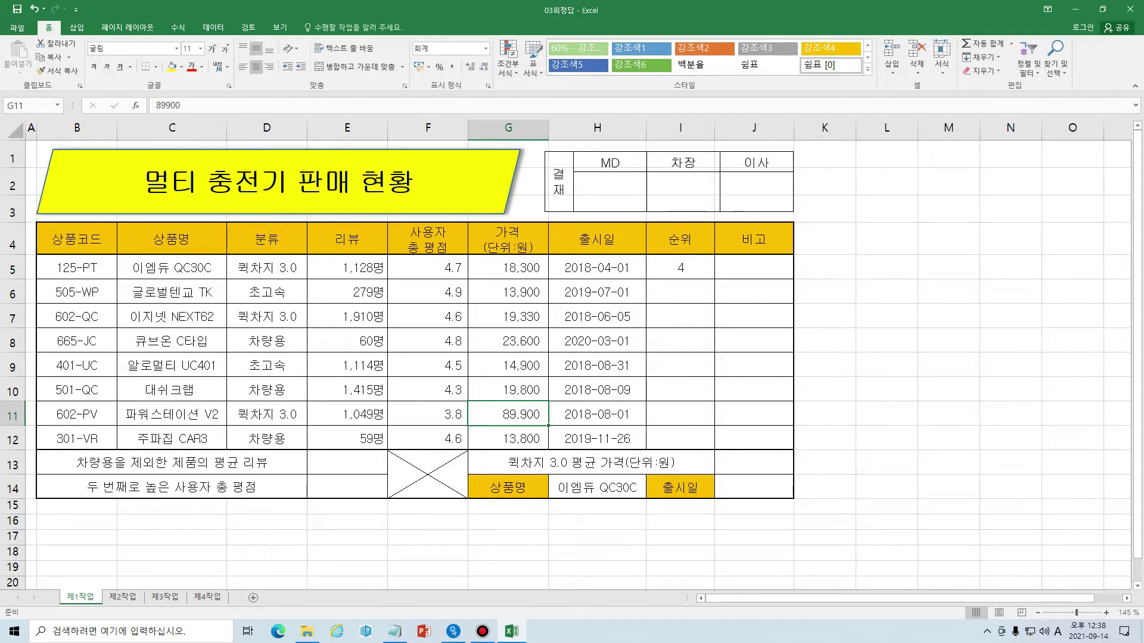
pyautogui.moveTo(66, 438); pyautogui.dragTo(508, 438)
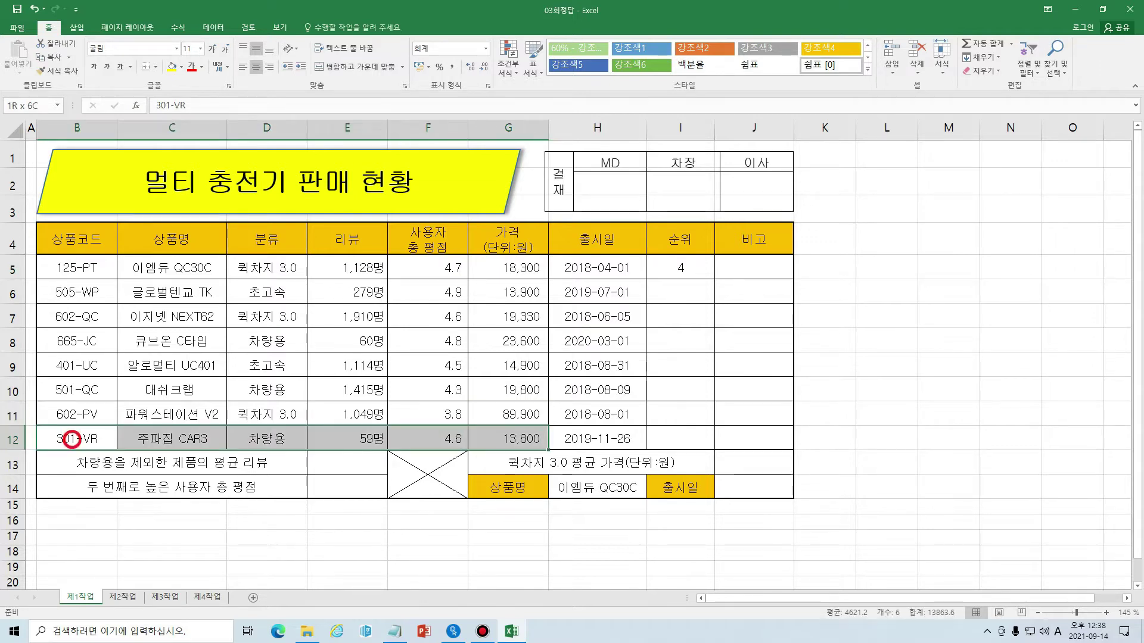
pyautogui.moveTo(67, 291); pyautogui.dragTo(508, 292)
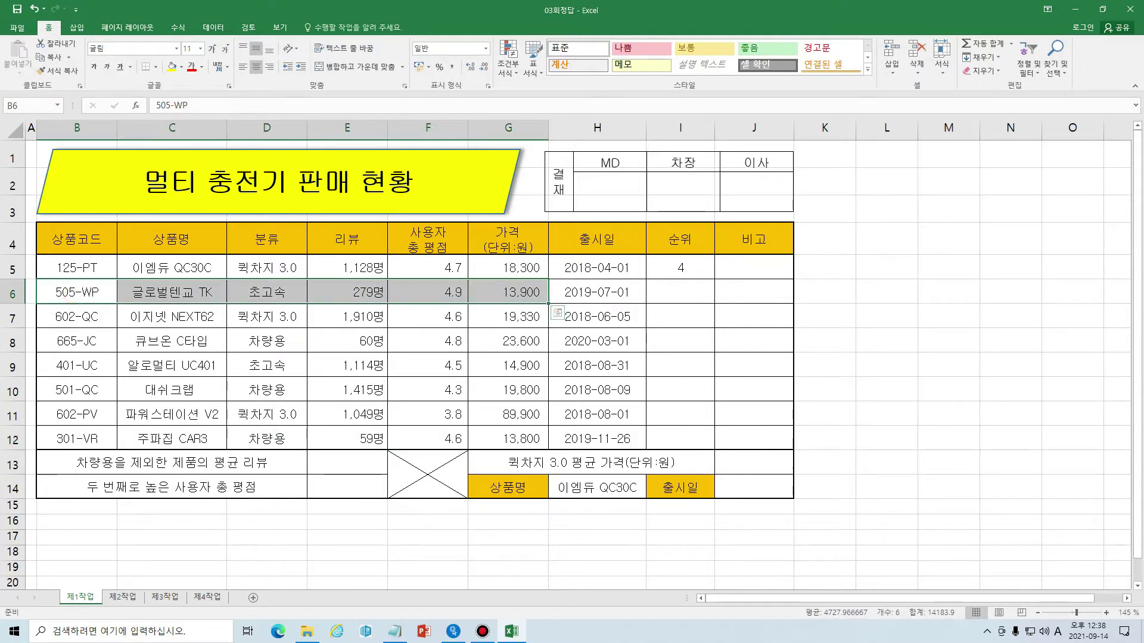
pyautogui.moveTo(83, 365); pyautogui.dragTo(508, 365)
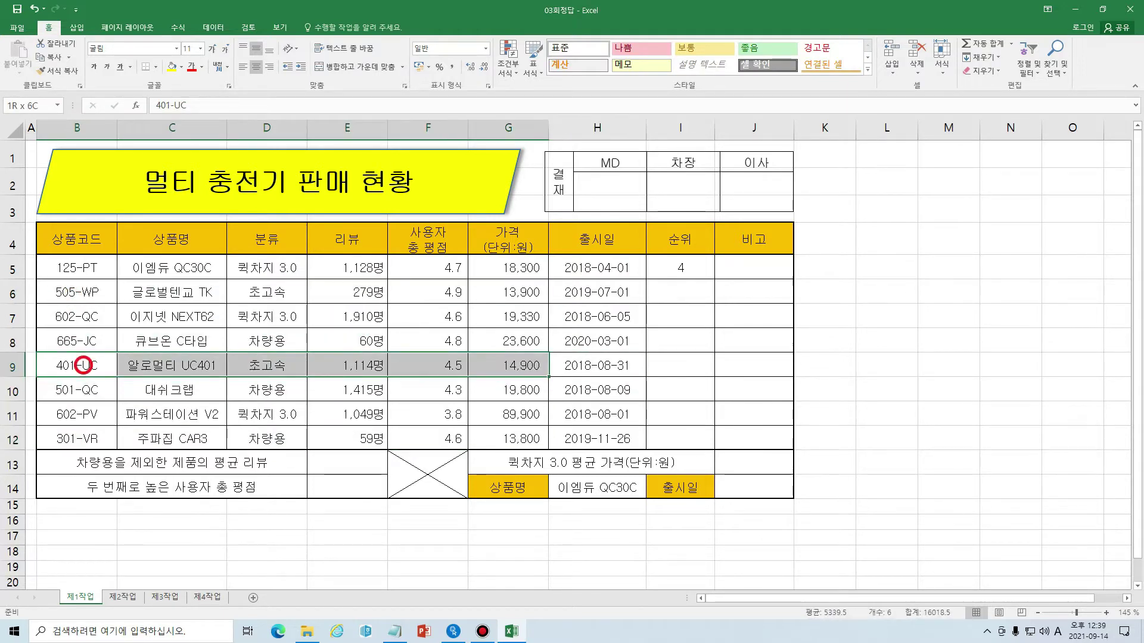
pyautogui.moveTo(69, 268); pyautogui.dragTo(508, 292)
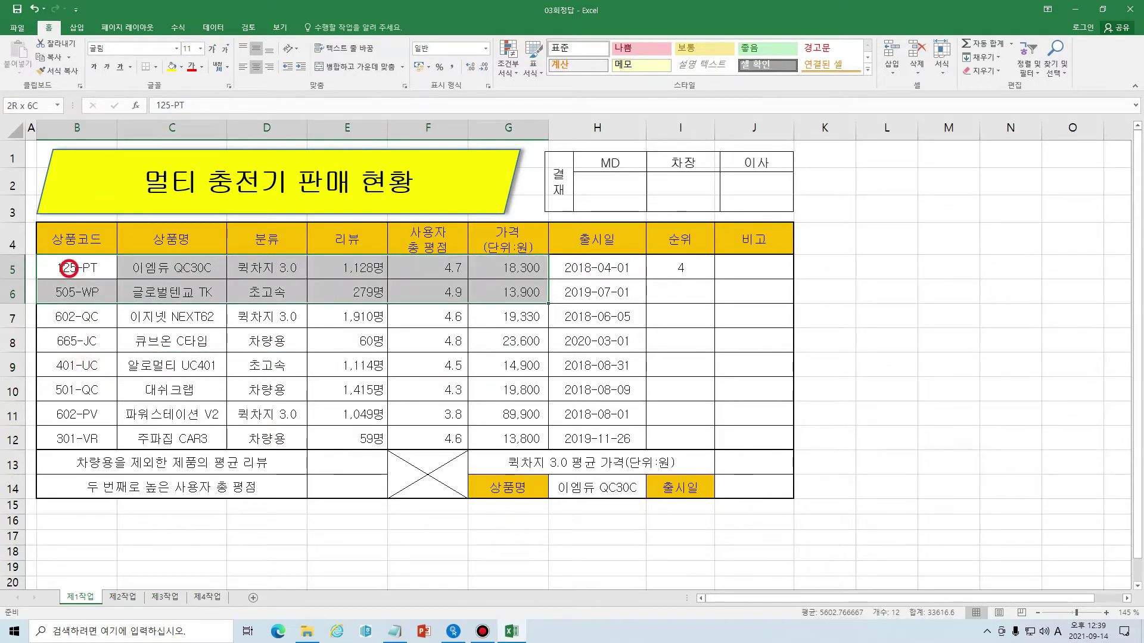
# Step: Append &"위" to the RANK.EQ formula in I5 and fill it down through I12
pyautogui.click(680, 268)
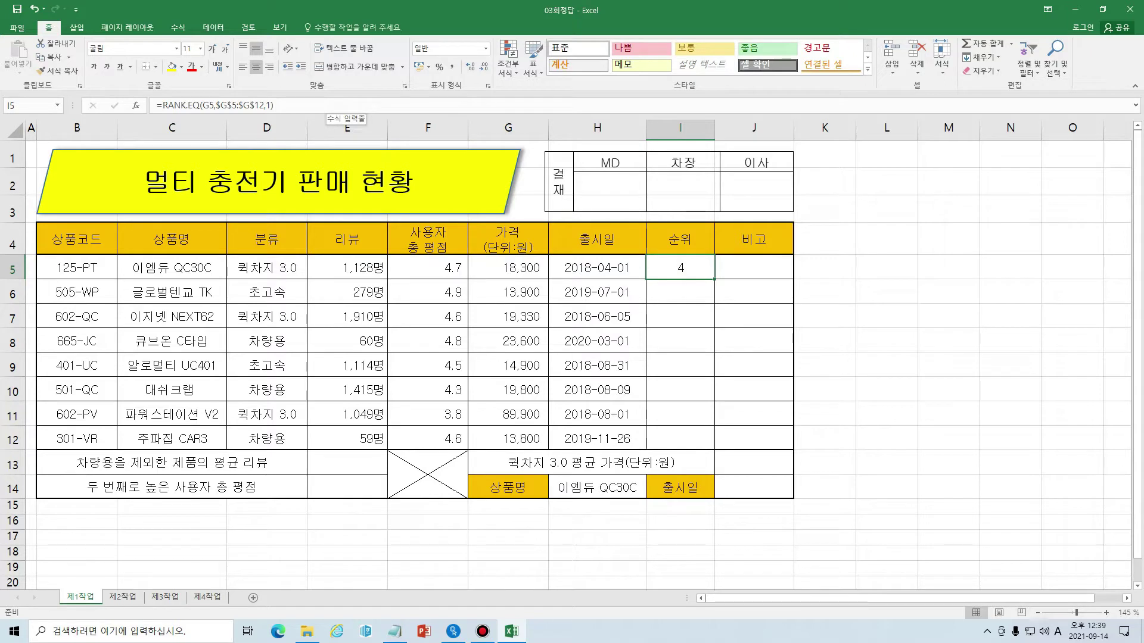
pyautogui.click(316, 106)
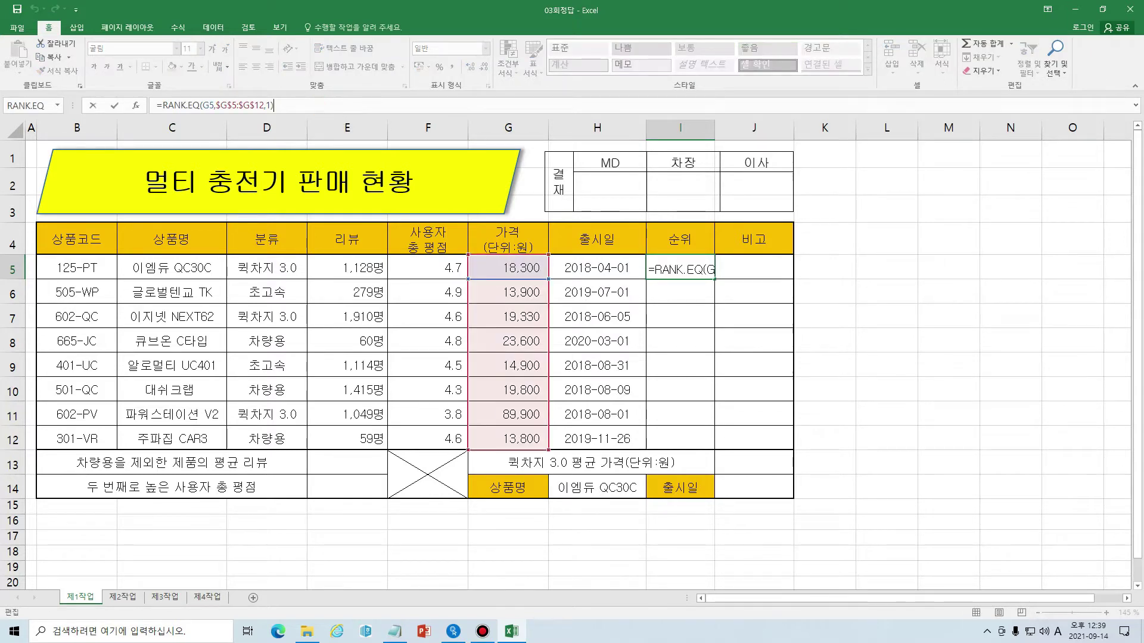
pyautogui.click(316, 106)
pyautogui.write('&')
pyautogui.write('"이')
pyautogui.press('Hangul')
pyautogui.write('ㅇ')
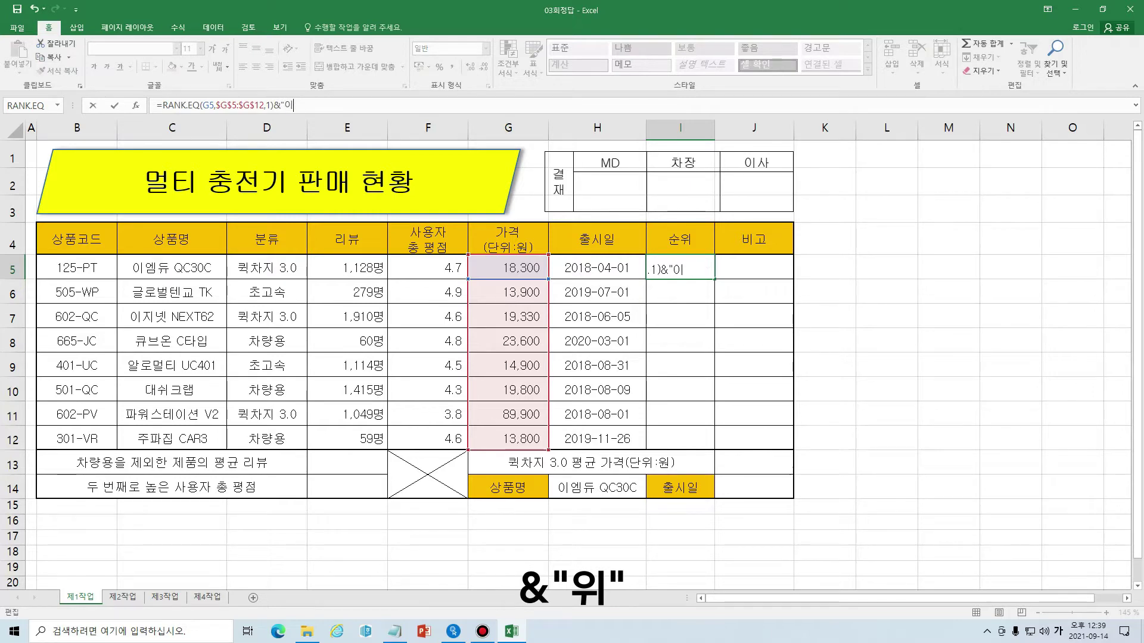
pyautogui.write('ㅜㅣ')
pyautogui.press('Return')
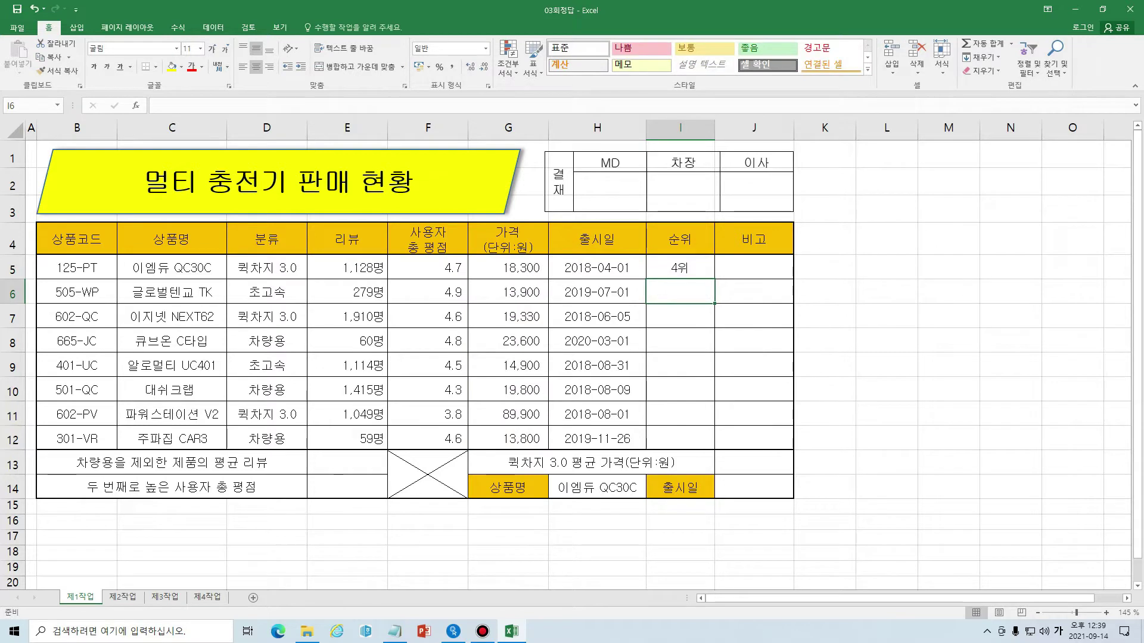
pyautogui.click(692, 274)
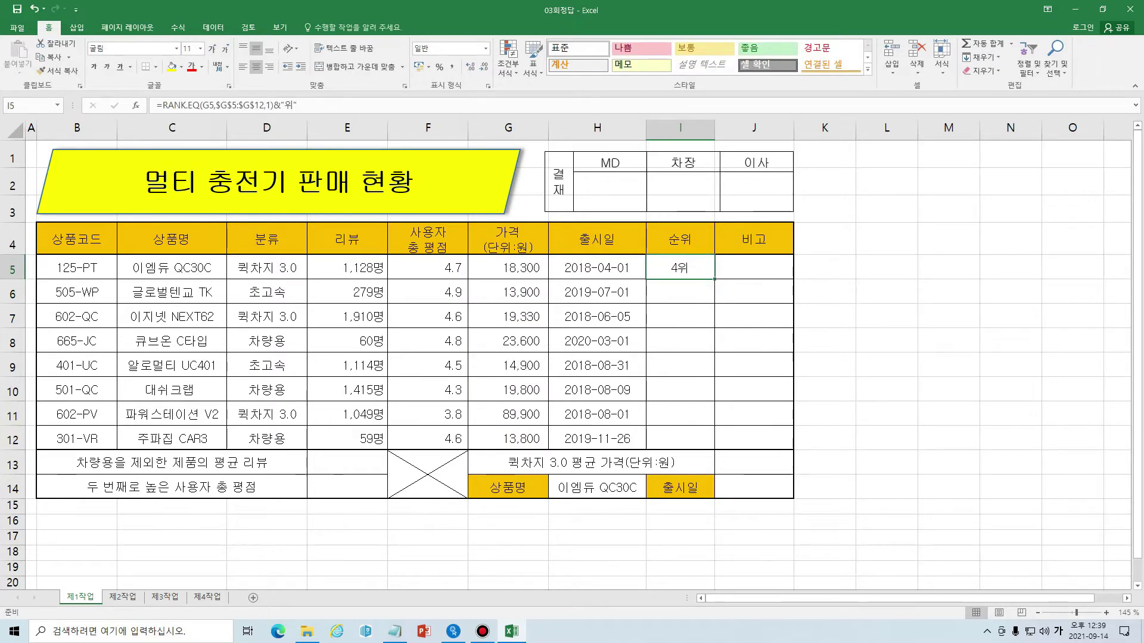
pyautogui.moveTo(715, 278)
pyautogui.mouseDown()
pyautogui.moveTo(685, 292)
pyautogui.moveTo(685, 441)
pyautogui.mouseUp()
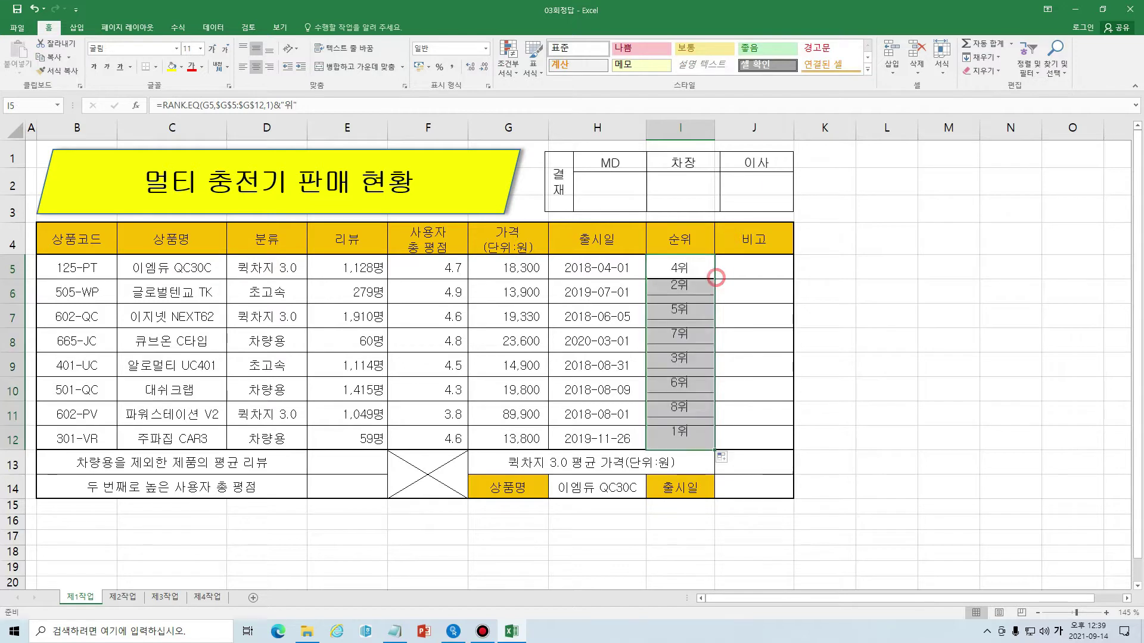
# Step: Examine the filled ranks and their formulas in I5:I12 against the prices in column G
pyautogui.click(670, 268)
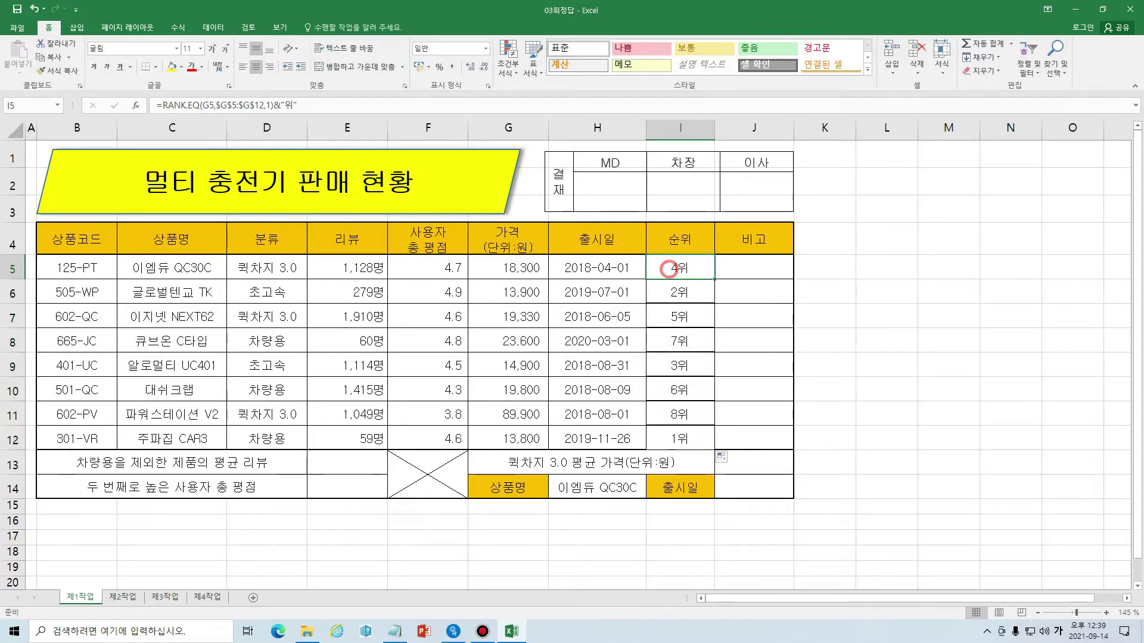
pyautogui.moveTo(689, 262); pyautogui.dragTo(685, 414)
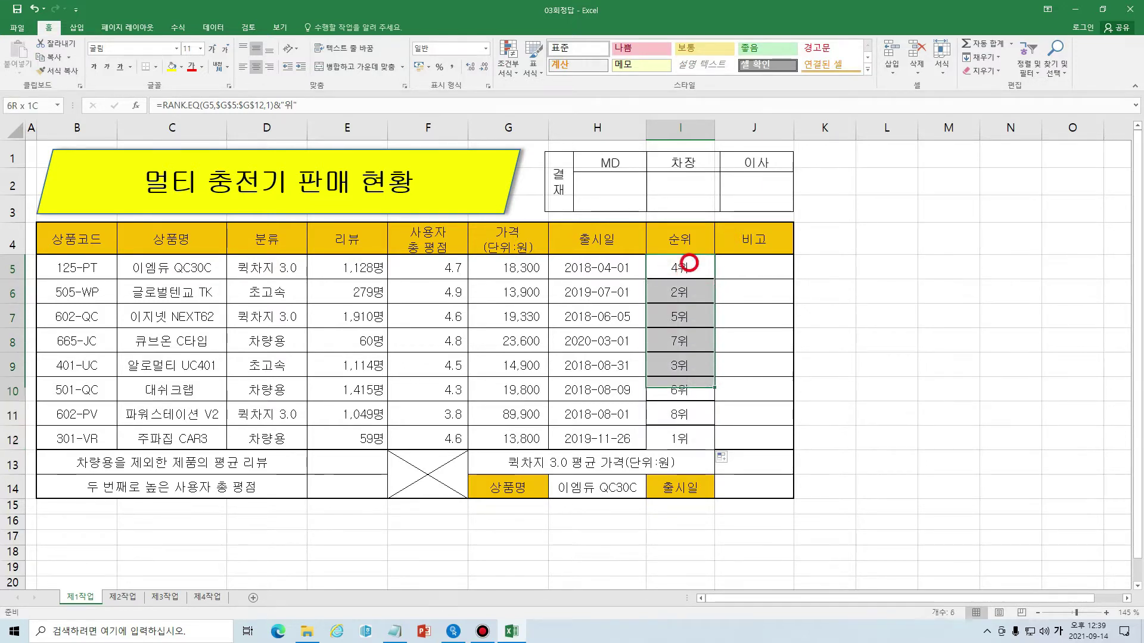
pyautogui.click(696, 436)
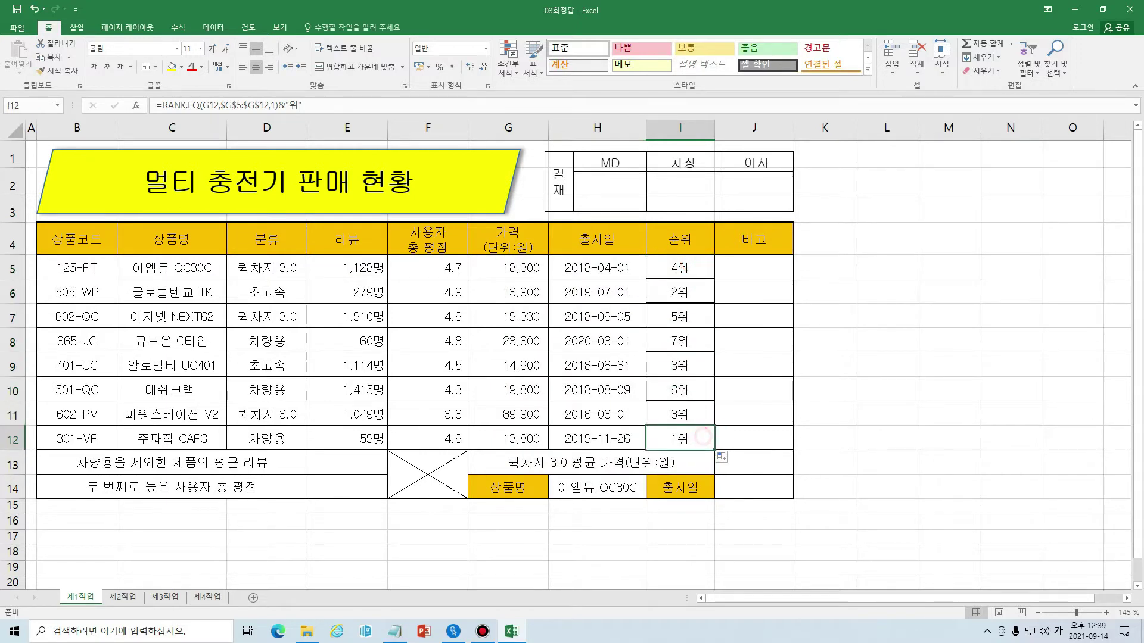
pyautogui.moveTo(695, 267); pyautogui.dragTo(691, 414)
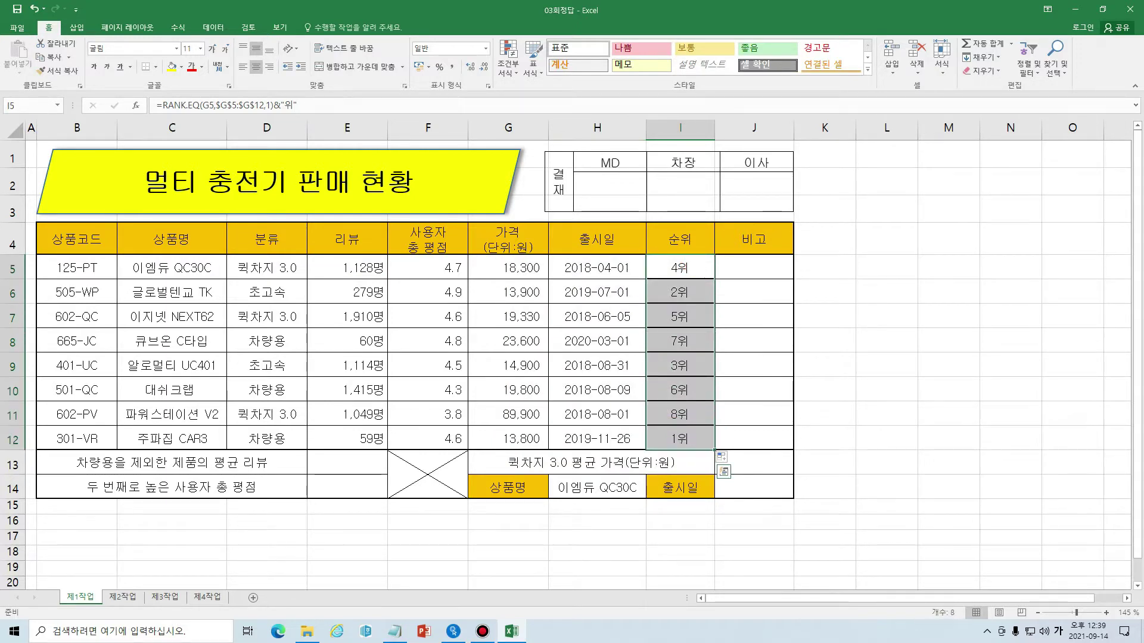
pyautogui.moveTo(686, 268); pyautogui.dragTo(685, 389)
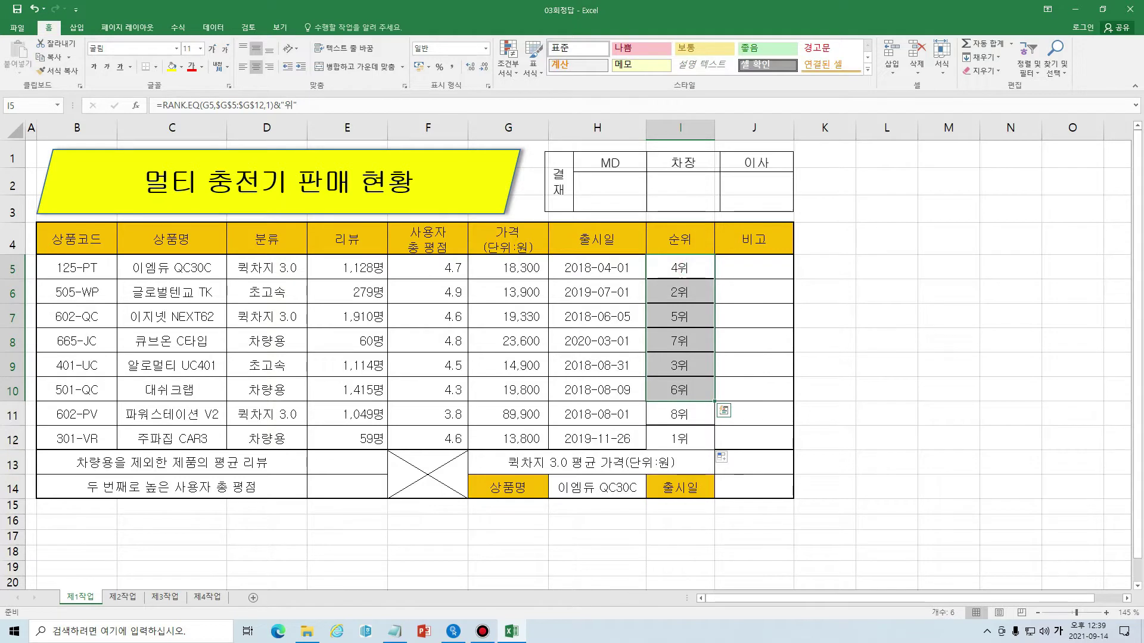
pyautogui.click(684, 416)
pyautogui.click(511, 439)
pyautogui.click(690, 439)
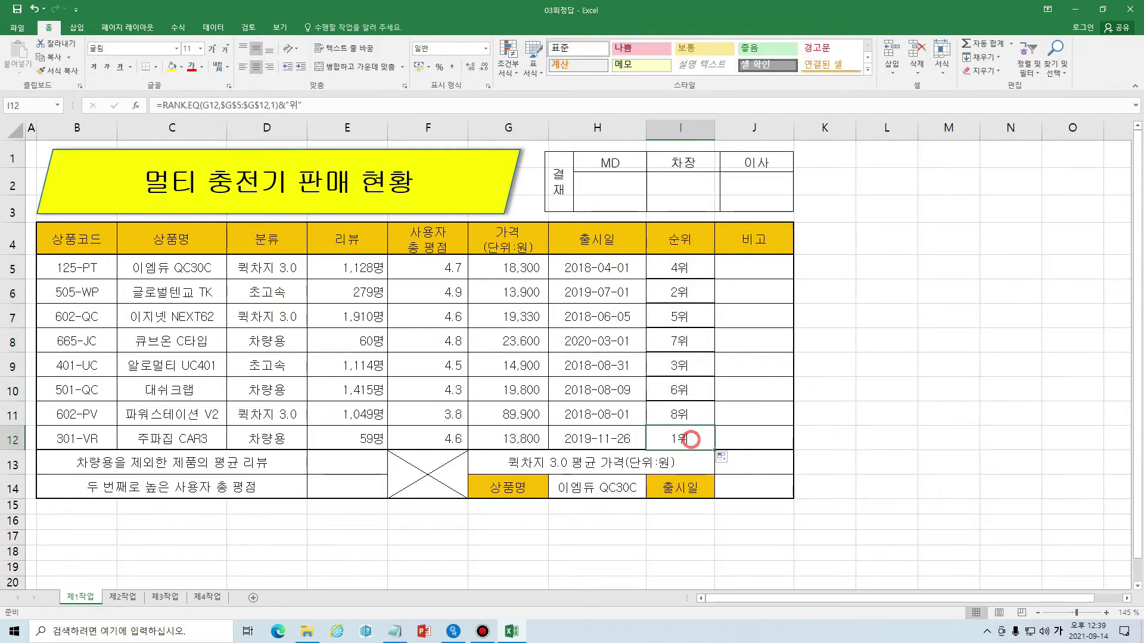
pyautogui.click(697, 405)
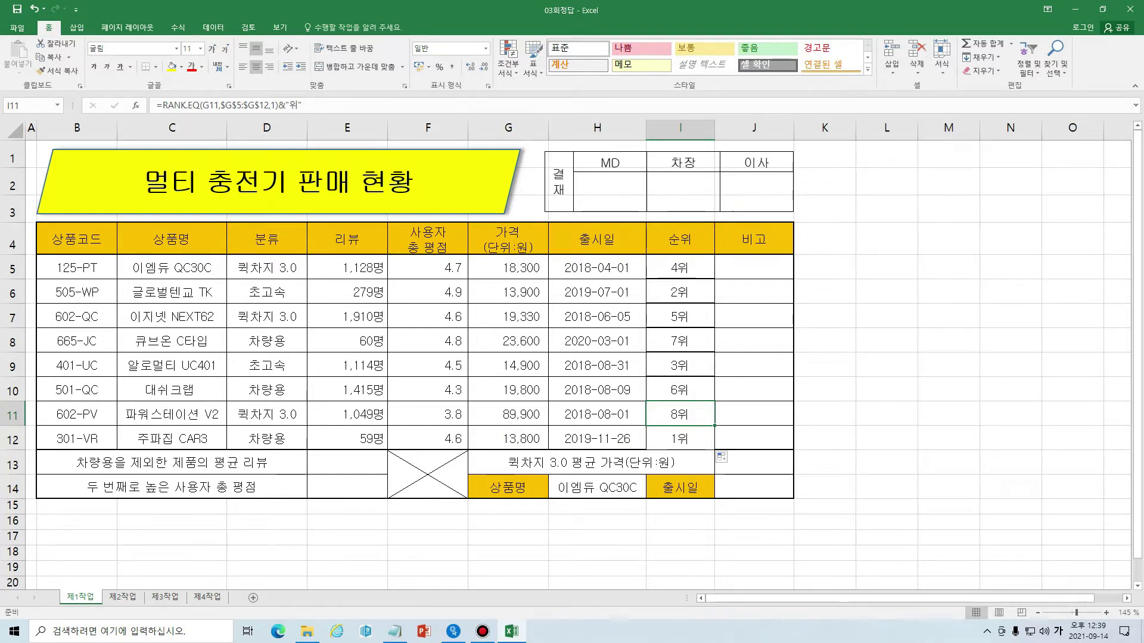
# Step: Search the function library for "right" and start a RIGHT formula in cell J5 of the 비고 column
pyautogui.click(774, 275)
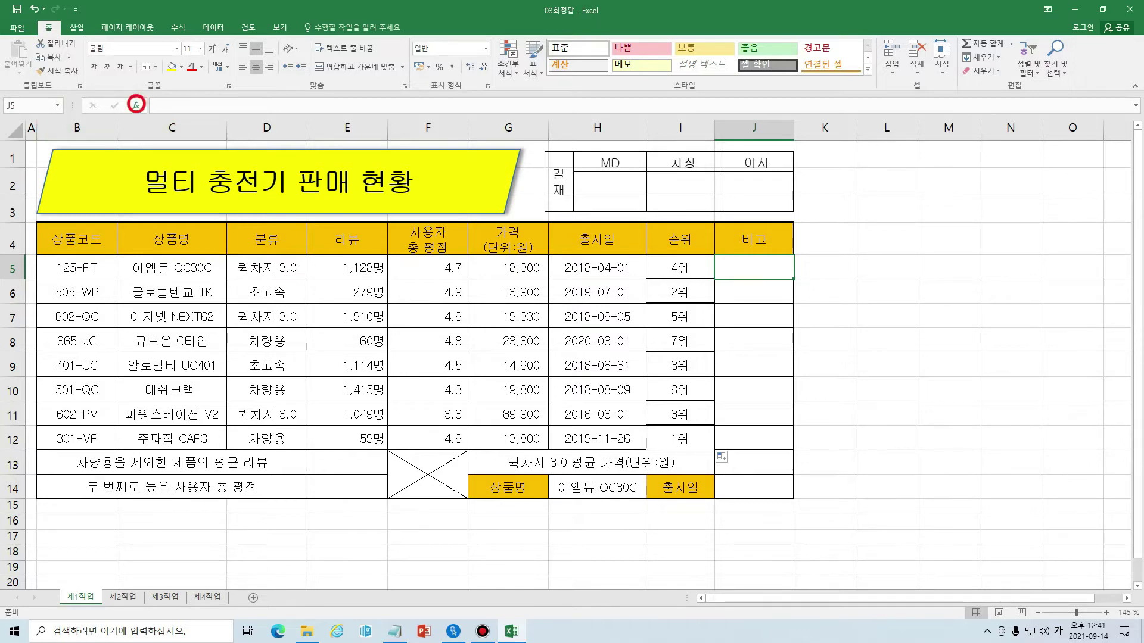
pyautogui.click(136, 106)
pyautogui.click(819, 315)
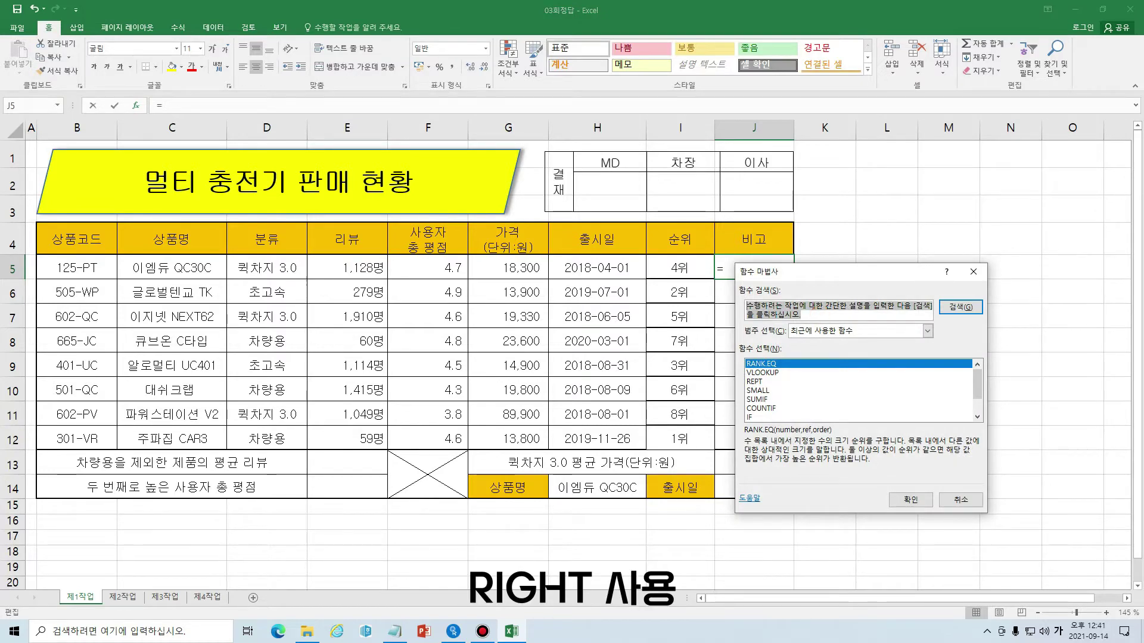
pyautogui.write('걓')
pyautogui.press('BackSpace')
pyautogui.press('BackSpace')
pyautogui.press('Hangul')
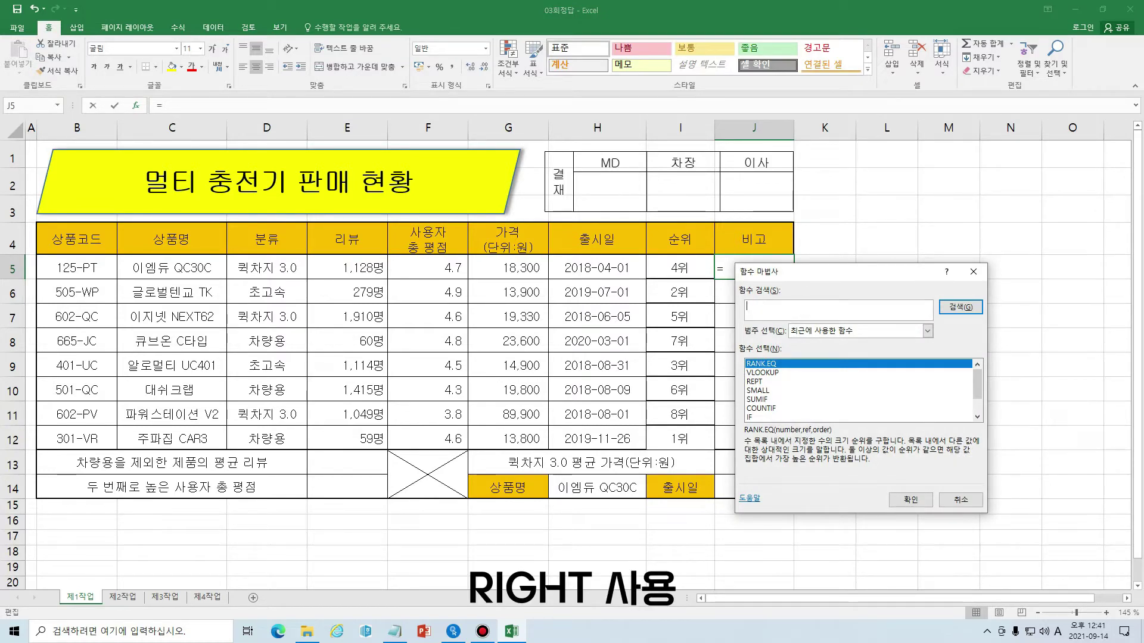
pyautogui.write('right')
pyautogui.press('Return')
pyautogui.click(908, 499)
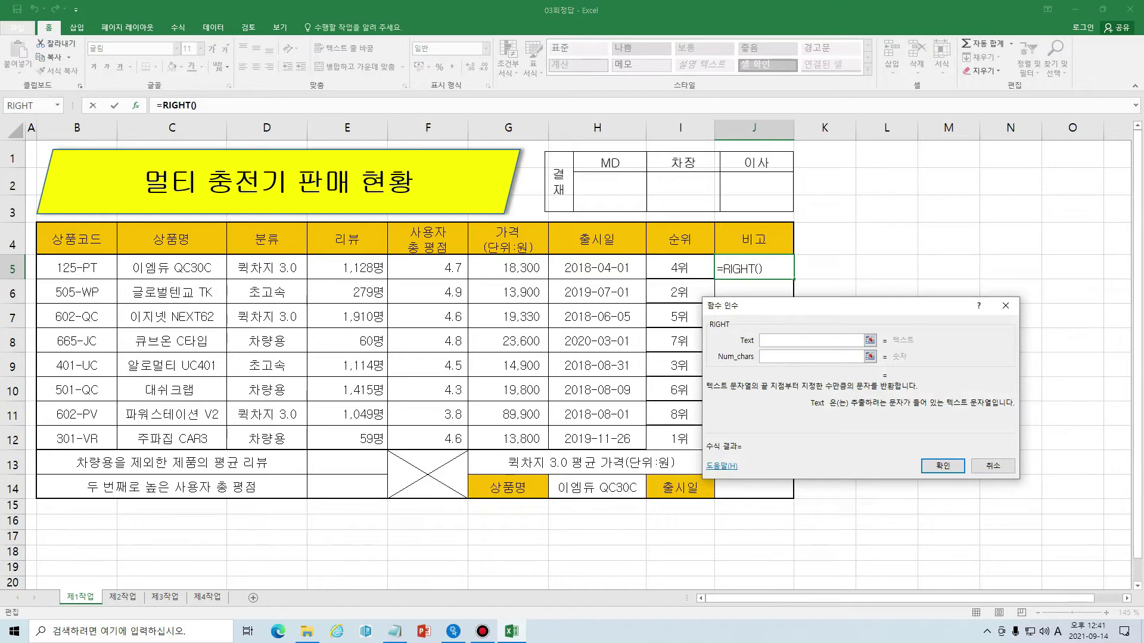
# Step: Complete the RIGHT formula in J5 with text B5 and 1 character
pyautogui.click(88, 268)
pyautogui.press('Tab')
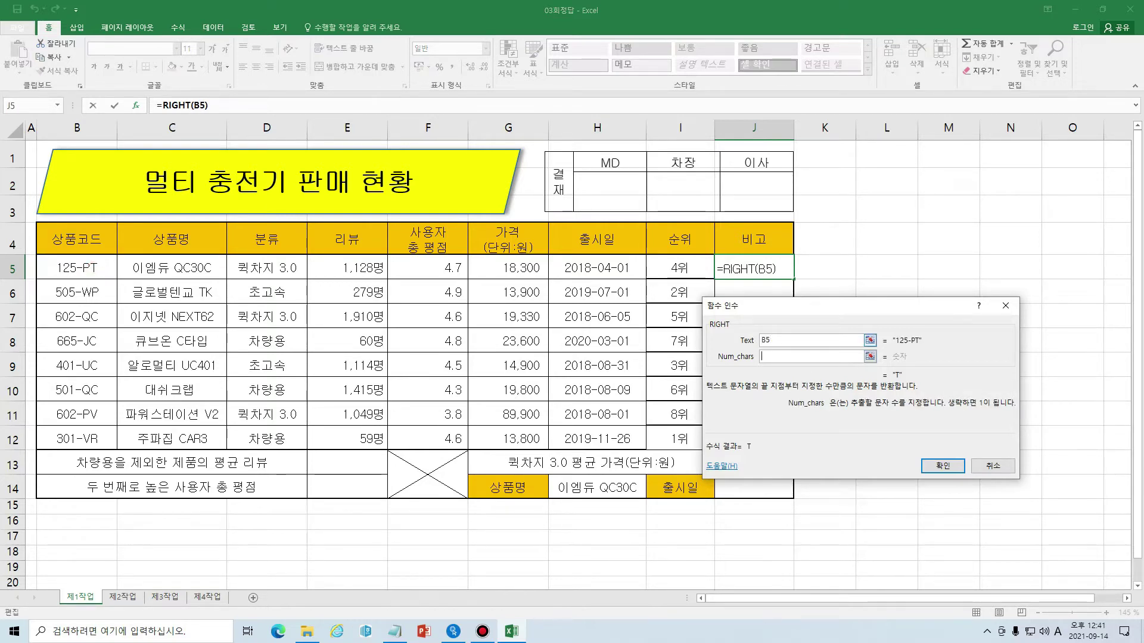
pyautogui.write('1')
pyautogui.click(942, 465)
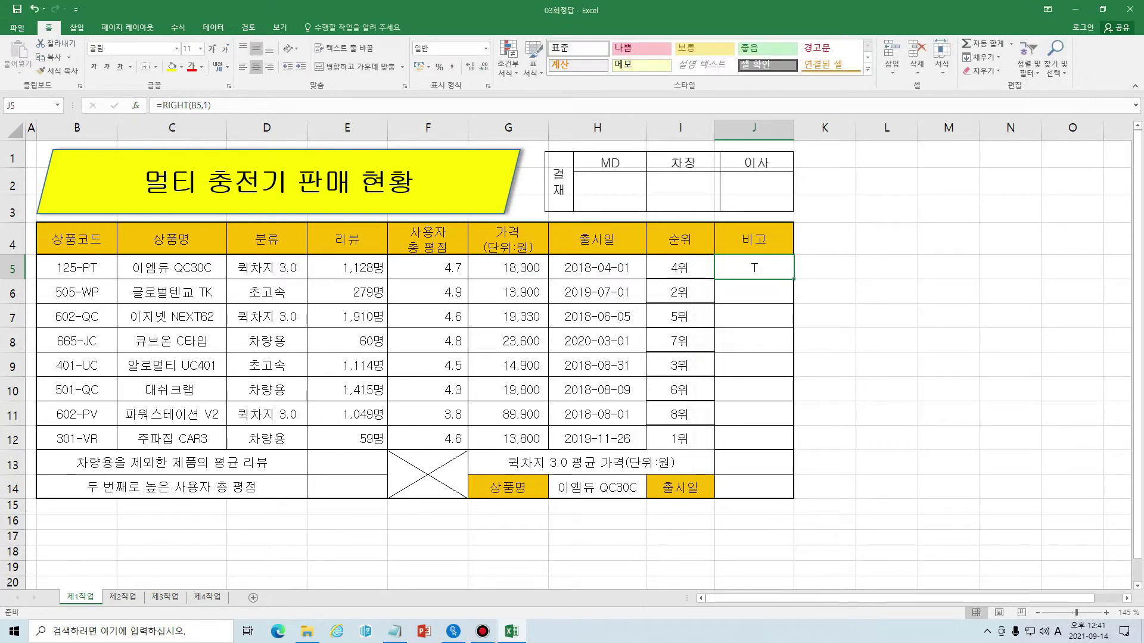
# Step: Copy the expression RIGHT(B5,1) without its equals sign from J5's formula and clear the cell's contents
pyautogui.click(281, 106)
pyautogui.hotkey('shift', 'Left')
pyautogui.hotkey('shift', 'Left')
pyautogui.hotkey('shift', 'Left')
pyautogui.hotkey('shift', 'Left')
pyautogui.hotkey('shift', 'Left')
pyautogui.hotkey('shift', 'Left')
pyautogui.hotkey('shift', 'Left')
pyautogui.hotkey('shift', 'Left')
pyautogui.hotkey('shift', 'Left')
pyautogui.hotkey('shift', 'Left')
pyautogui.hotkey('shift', 'Left')
pyautogui.hotkey('ctrl', 'c')
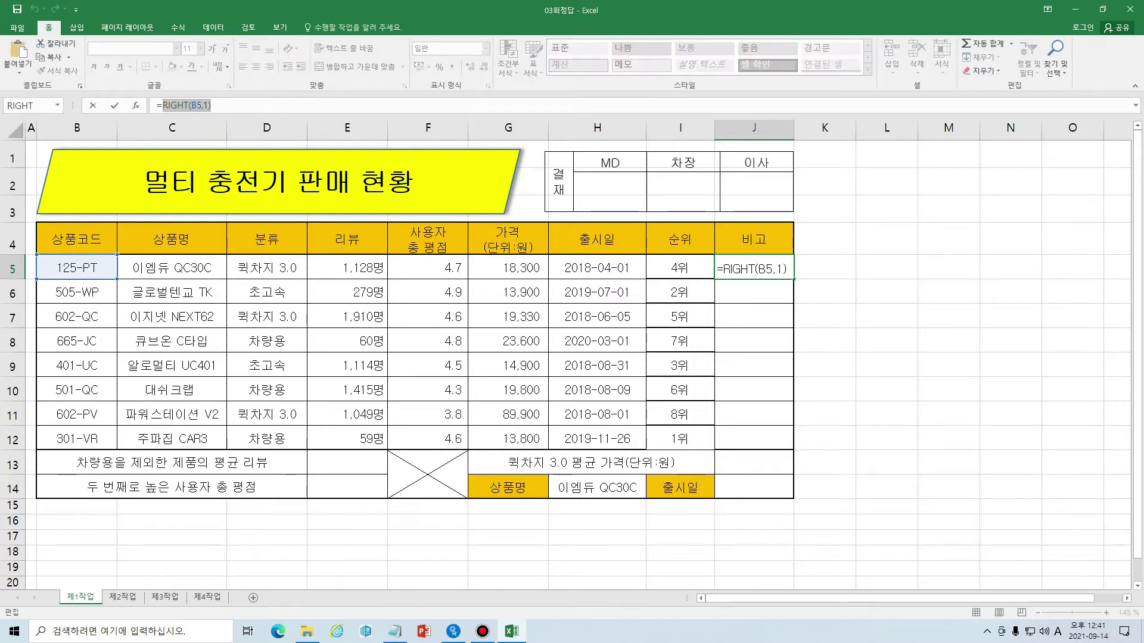
pyautogui.press('BackSpace')
pyautogui.press('BackSpace')
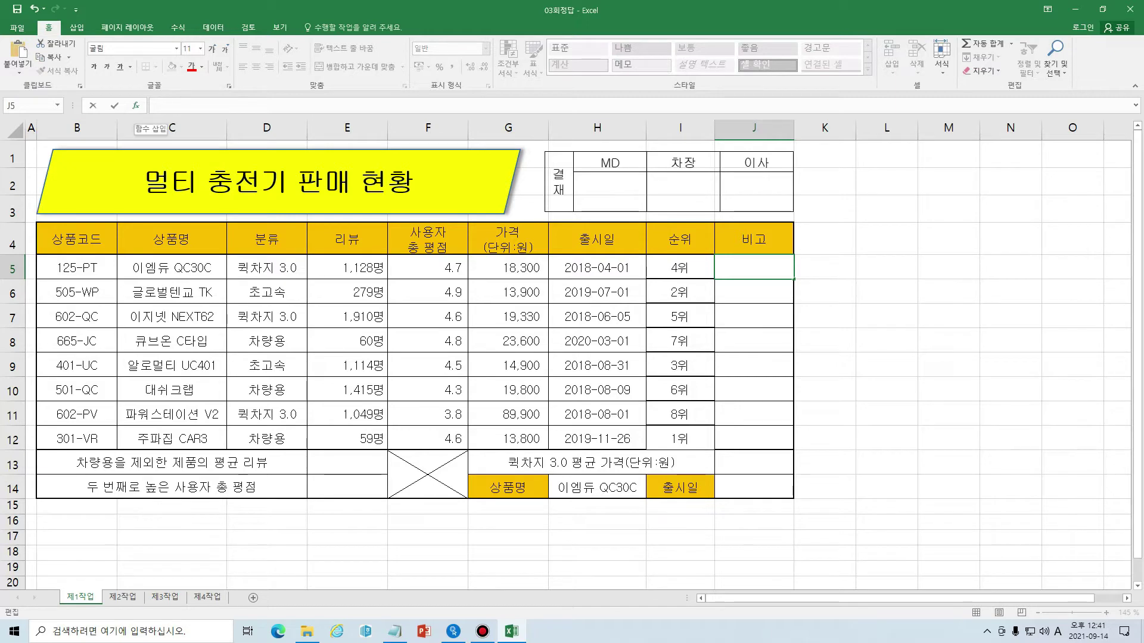
# Step: Search the function library for "if" and start an IF formula in J5
pyautogui.click(136, 105)
pyautogui.click(816, 316)
pyautogui.write('if')
pyautogui.press('Return')
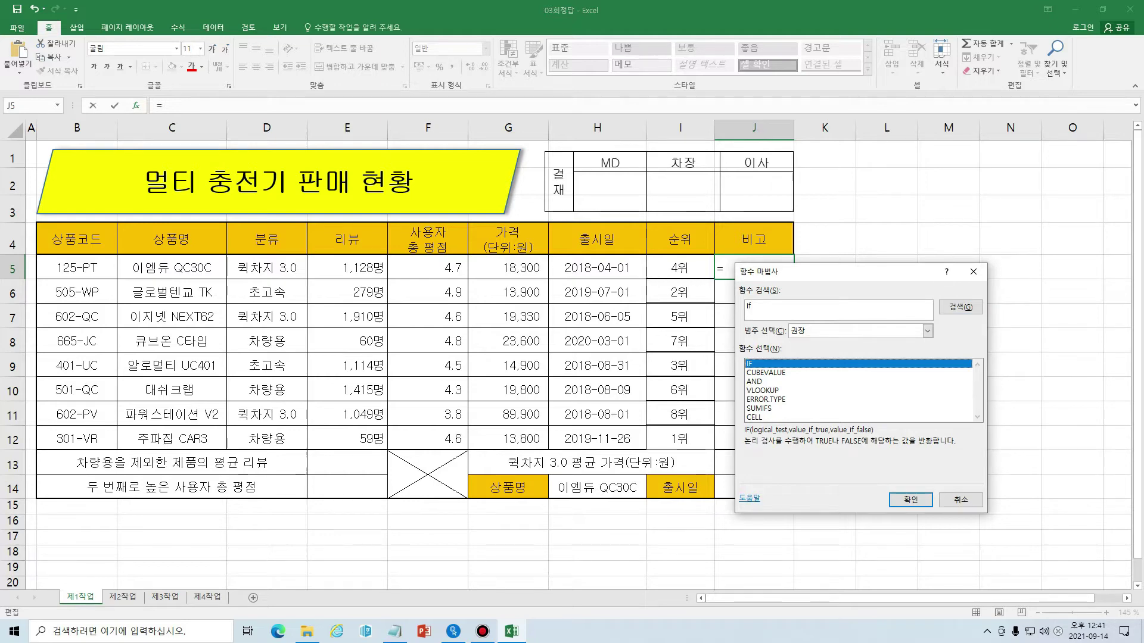
pyautogui.click(910, 500)
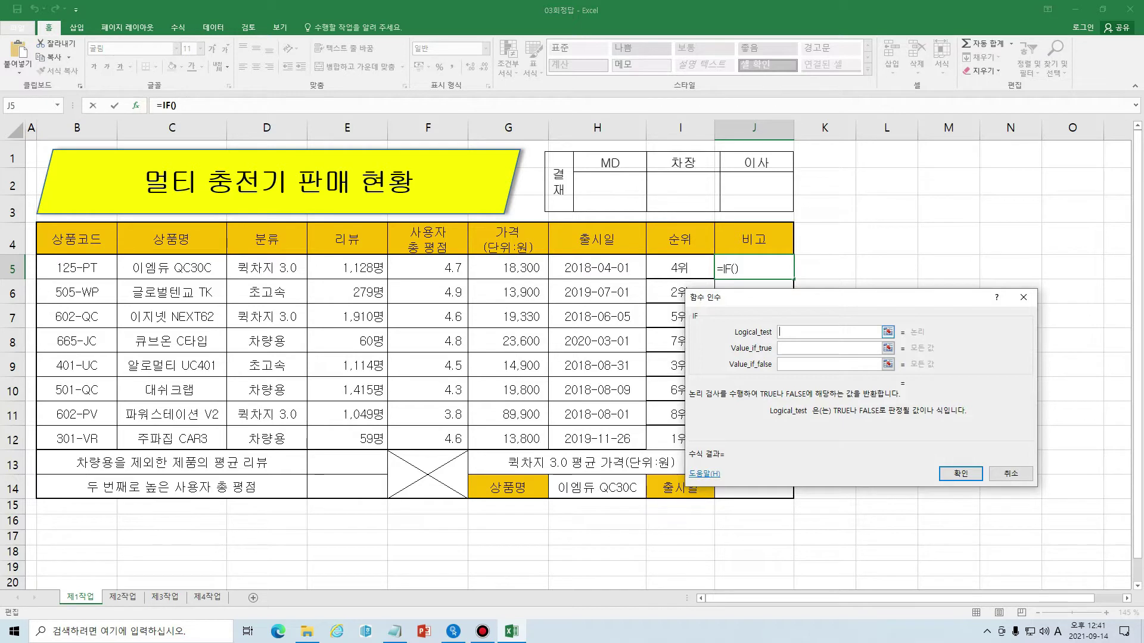
# Step: Set the IF logical test to the copied RIGHT(B5,1) followed by ="C", with "C타입" as the value if true
pyautogui.hotkey('ctrl', 'v')
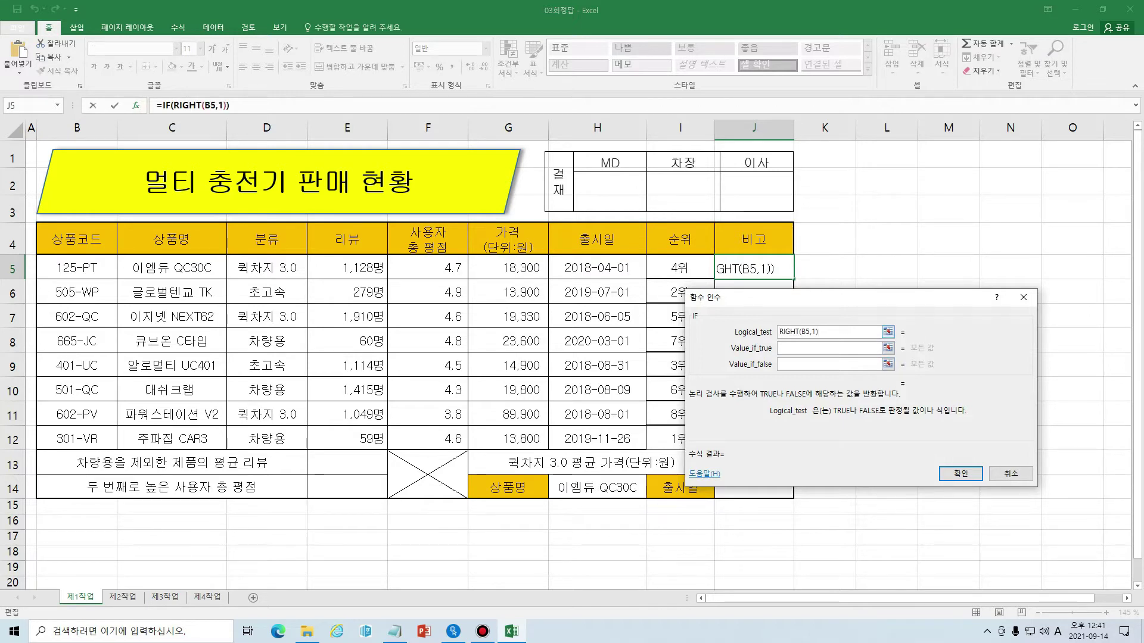
pyautogui.write('="C"')
pyautogui.press('Tab')
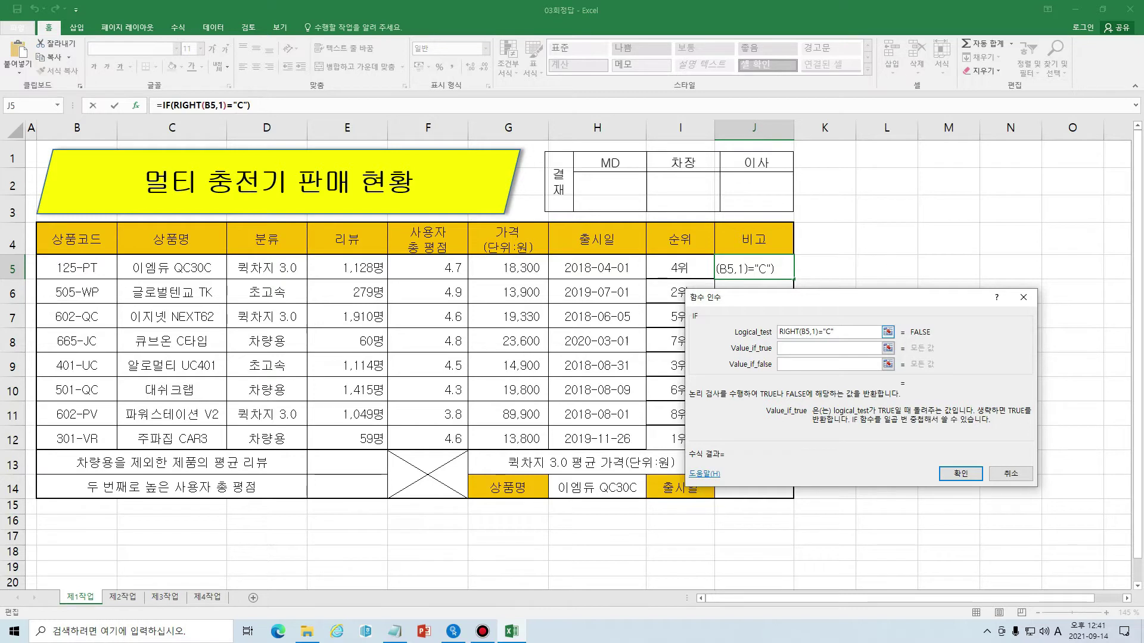
pyautogui.write('"c')
pyautogui.press('BackSpace')
pyautogui.write('C')
pyautogui.press('Hangul')
pyautogui.write('타입"')
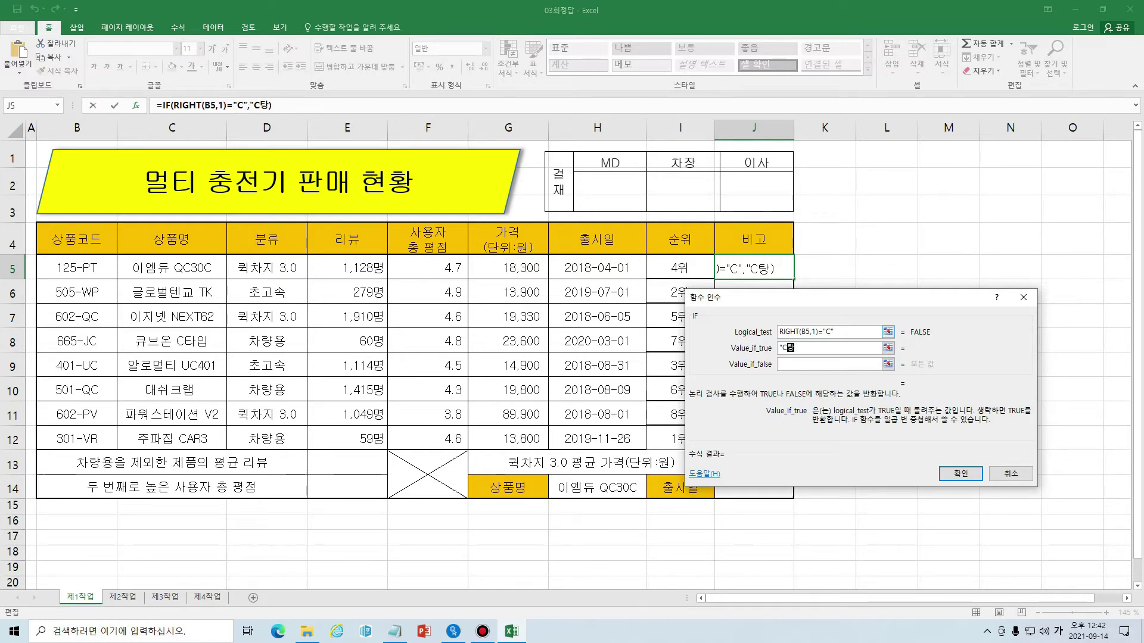
pyautogui.press('Tab')
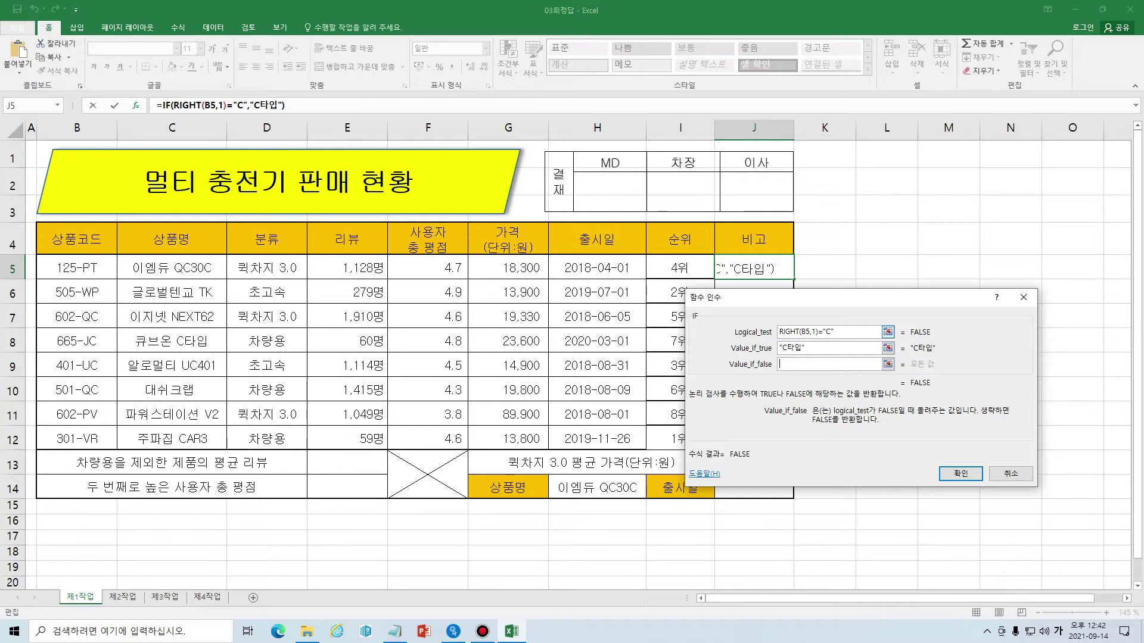
# Step: Enter the nested if(RIGHT(B5,1)="P","P타입","") as the value if false and complete the formula in J5
pyautogui.press('Hangul')
pyautogui.write('if')
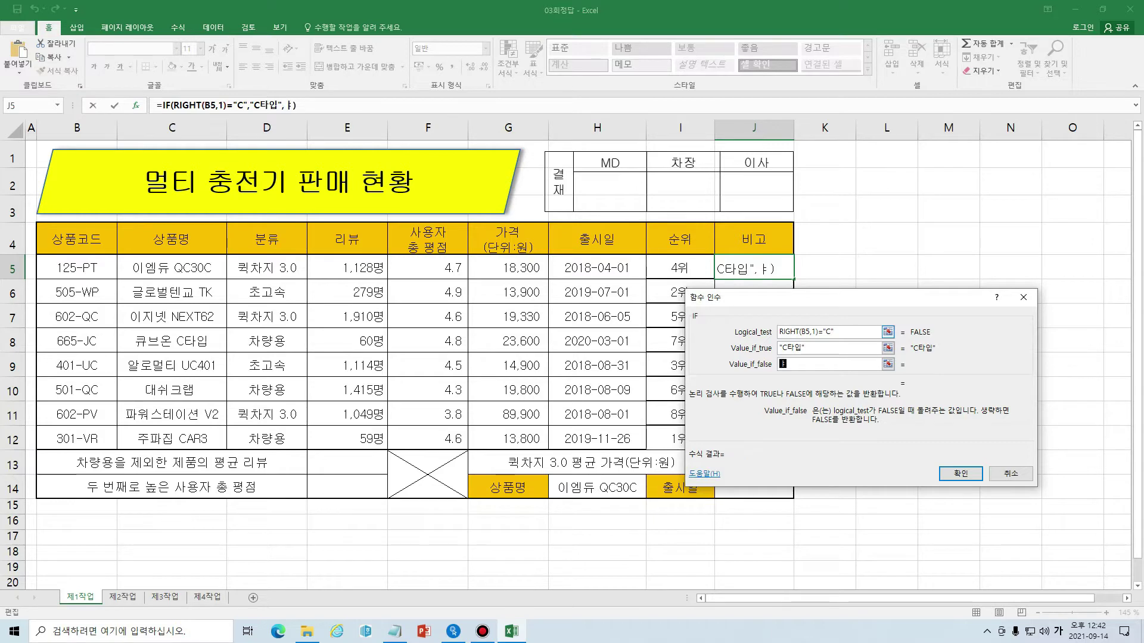
pyautogui.write('(RIGHT(B5,1)=')
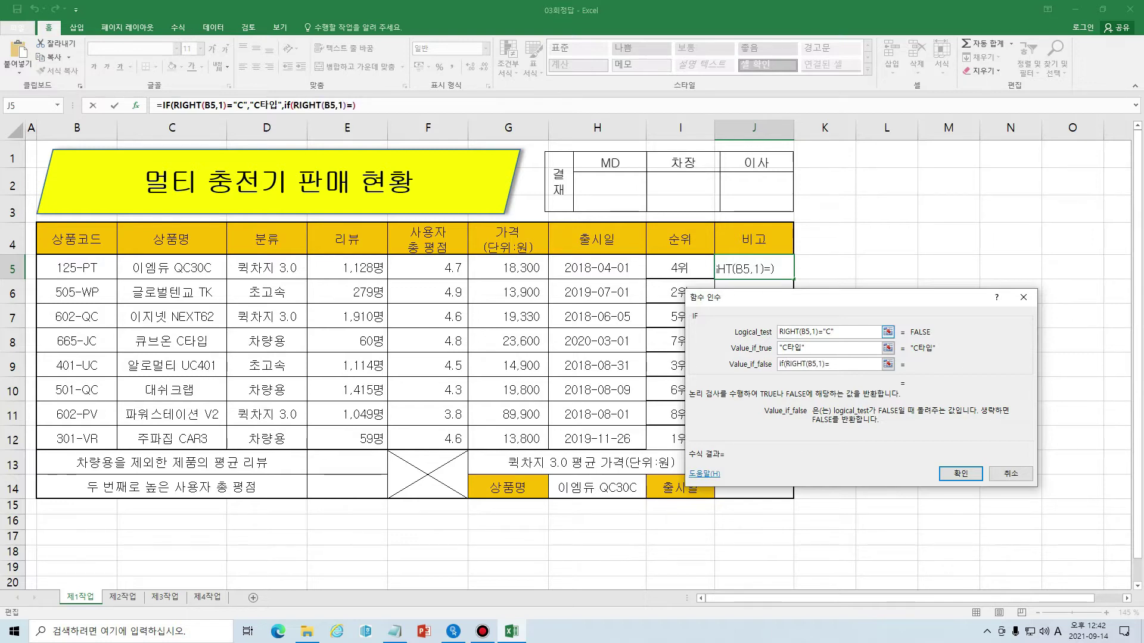
pyautogui.write('"P",d')
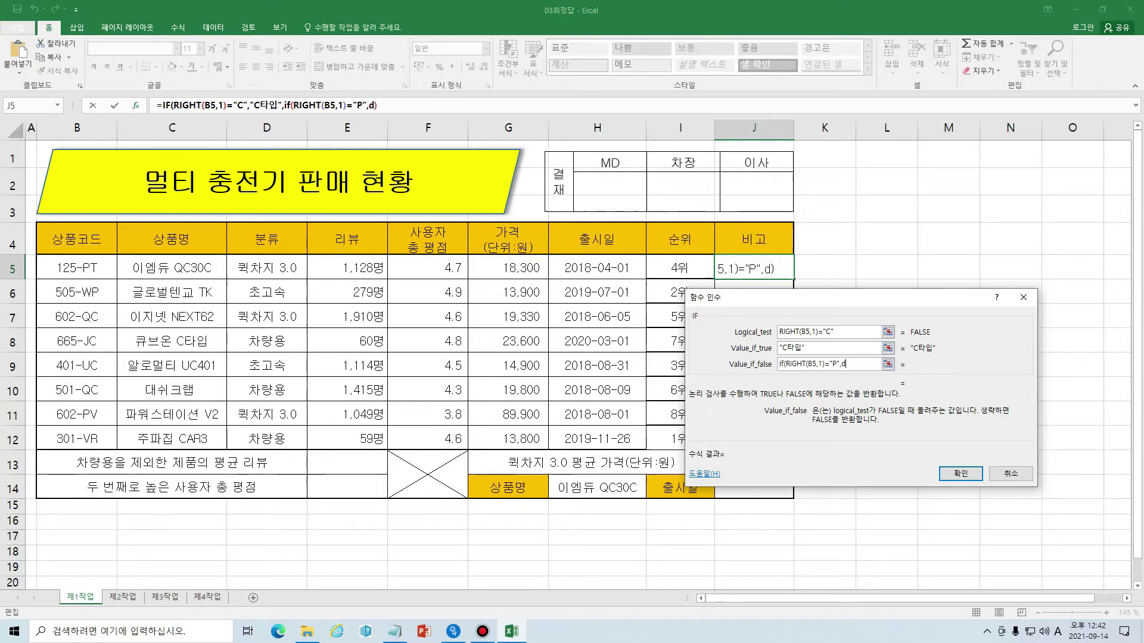
pyautogui.press('BackSpace')
pyautogui.write('"Pv')
pyautogui.press('BackSpace')
pyautogui.press('Hangul')
pyautogui.write('타입"')
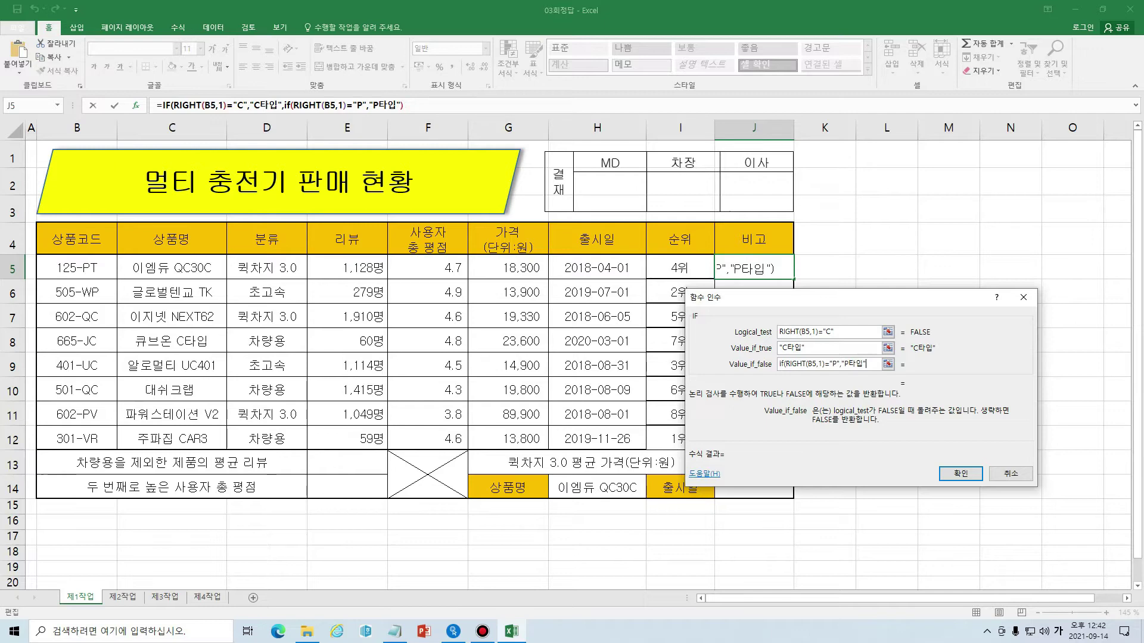
pyautogui.write(',')
pyautogui.write('"")')
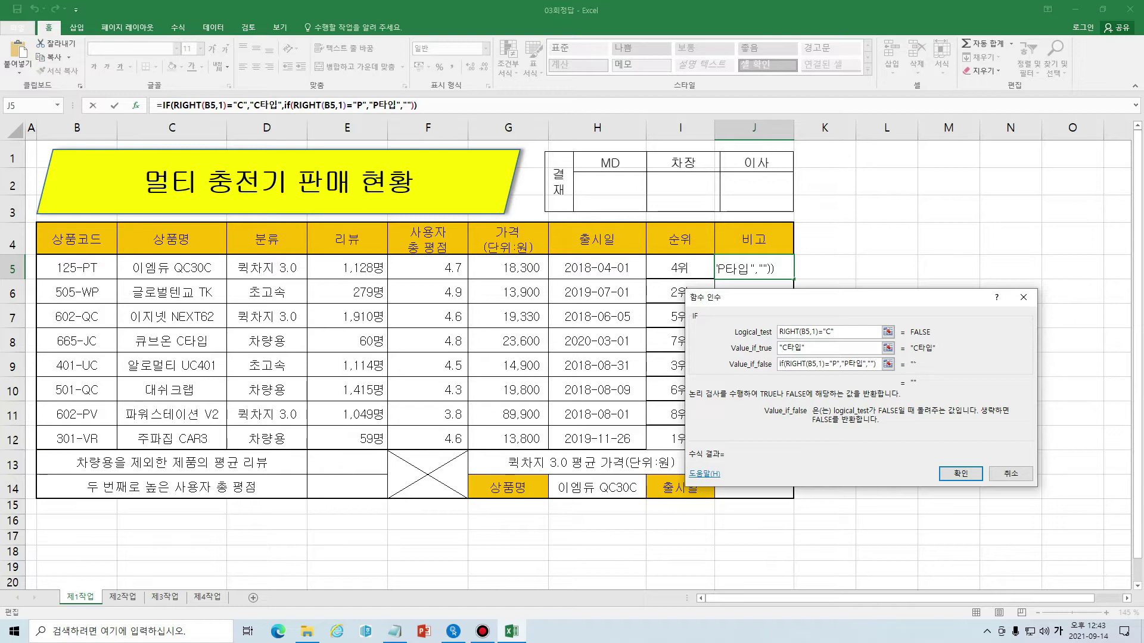
pyautogui.press('Return')
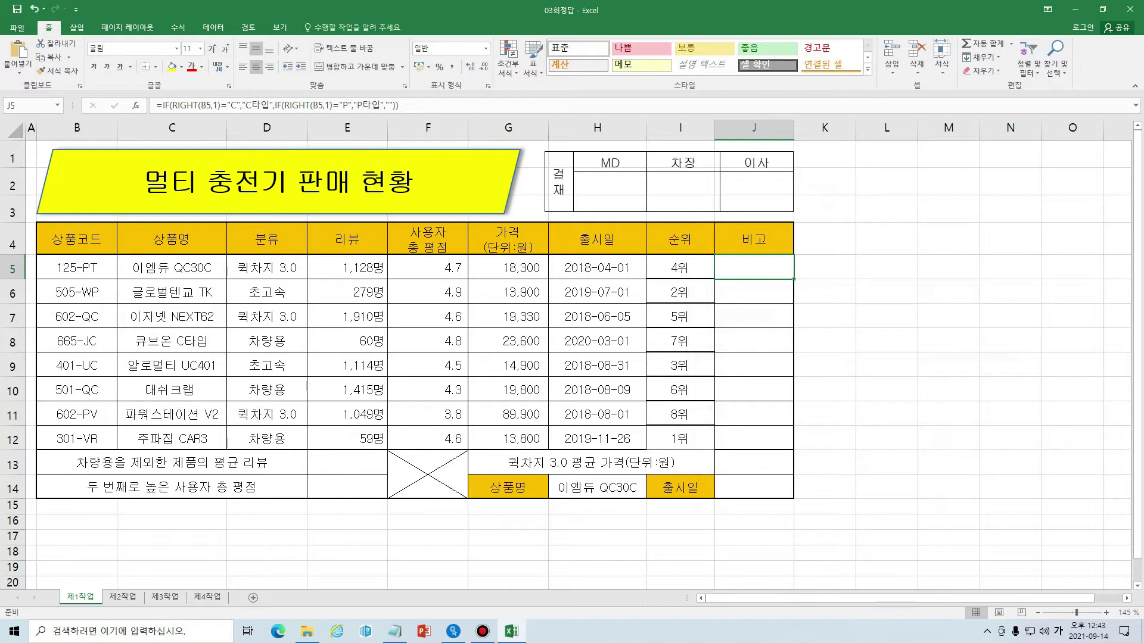
# Step: Fill the nested IF formula from J5 down through J12 and check the 비고 results against the product codes
pyautogui.doubleClick(793, 279)
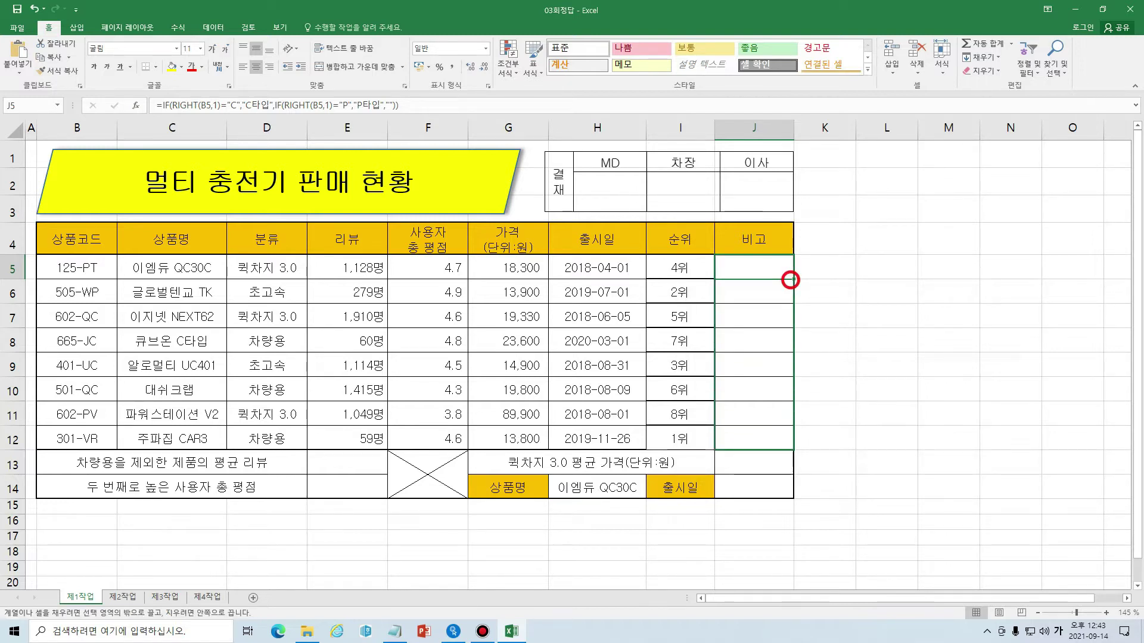
pyautogui.click(771, 439)
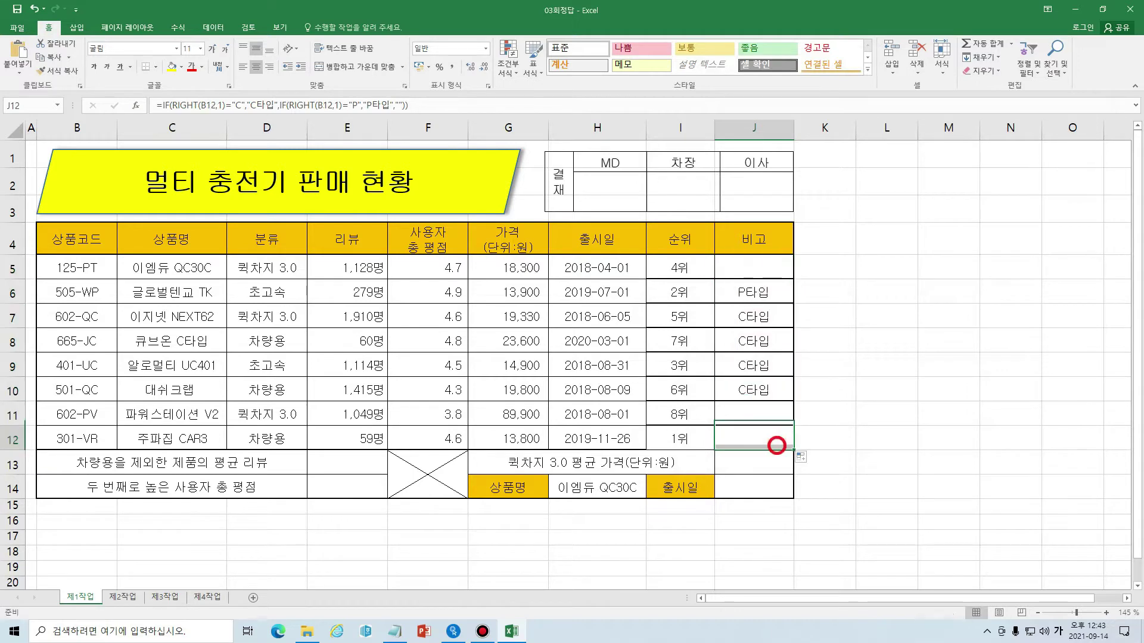
pyautogui.moveTo(758, 292); pyautogui.dragTo(754, 390)
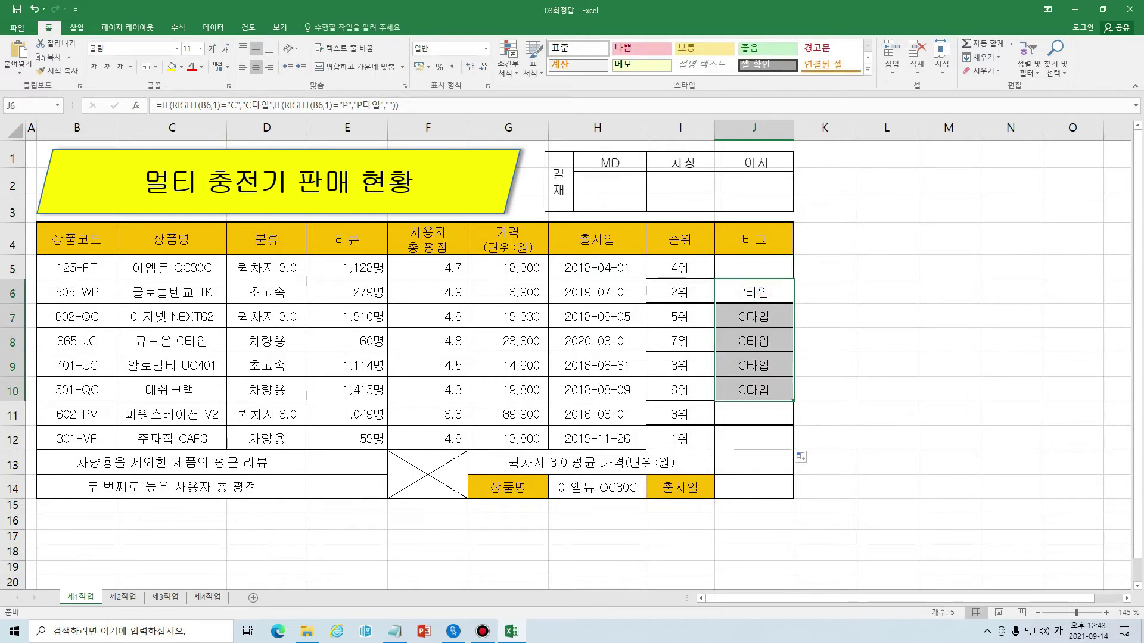
pyautogui.click(88, 293)
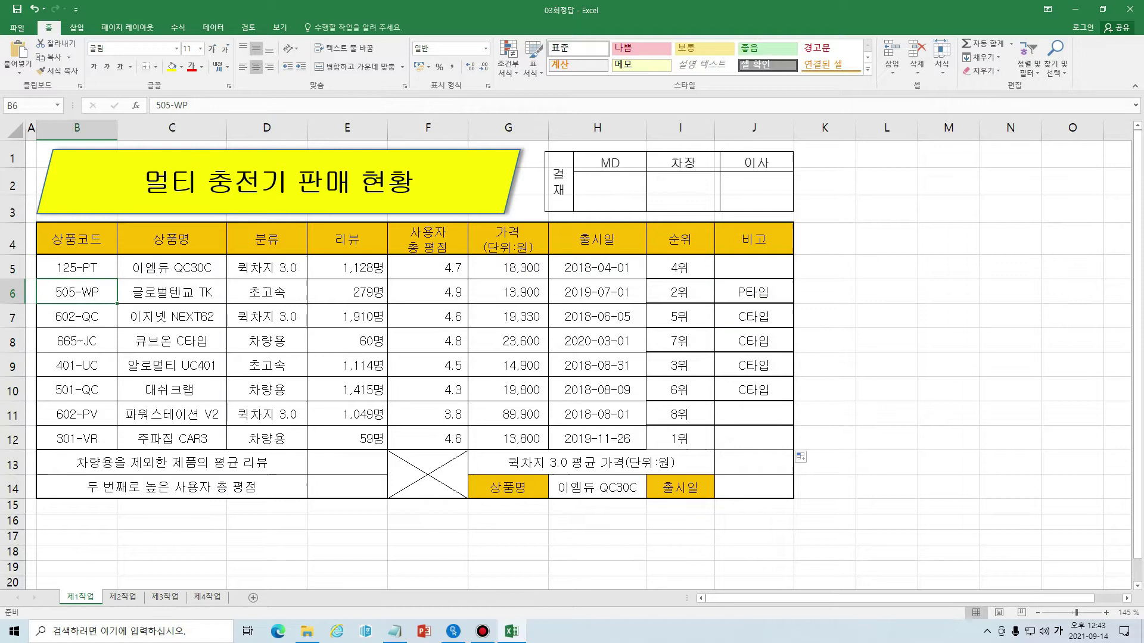
pyautogui.click(766, 267)
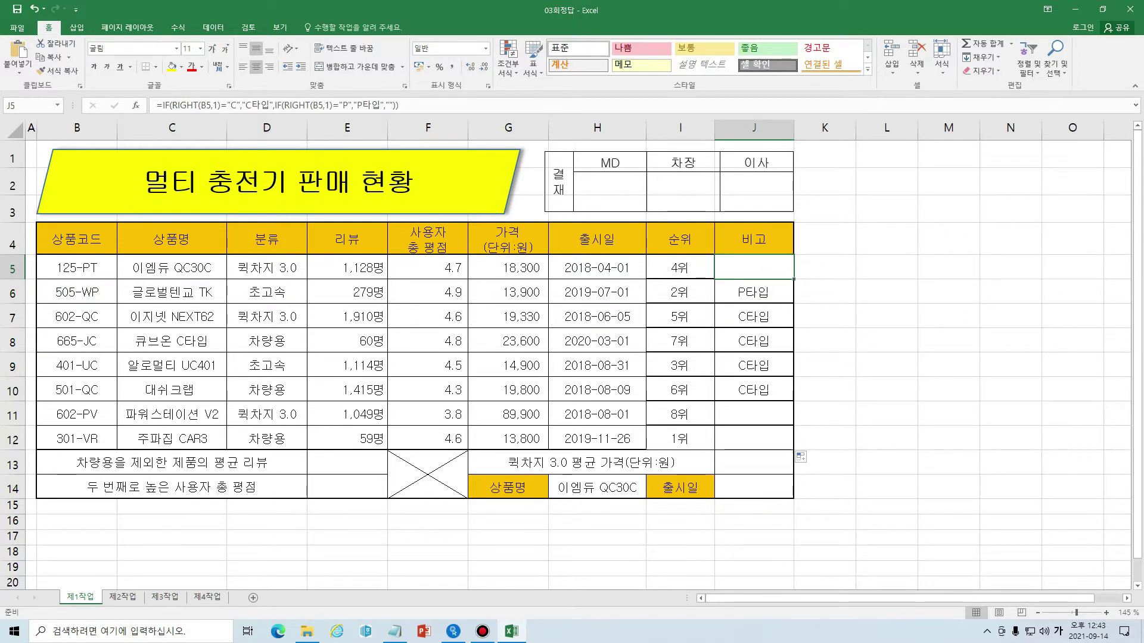
# Step: Examine the outer and nested IF arguments of the formula in J5, leaving the formula as it is
pyautogui.moveTo(159, 105); pyautogui.dragTo(398, 105)
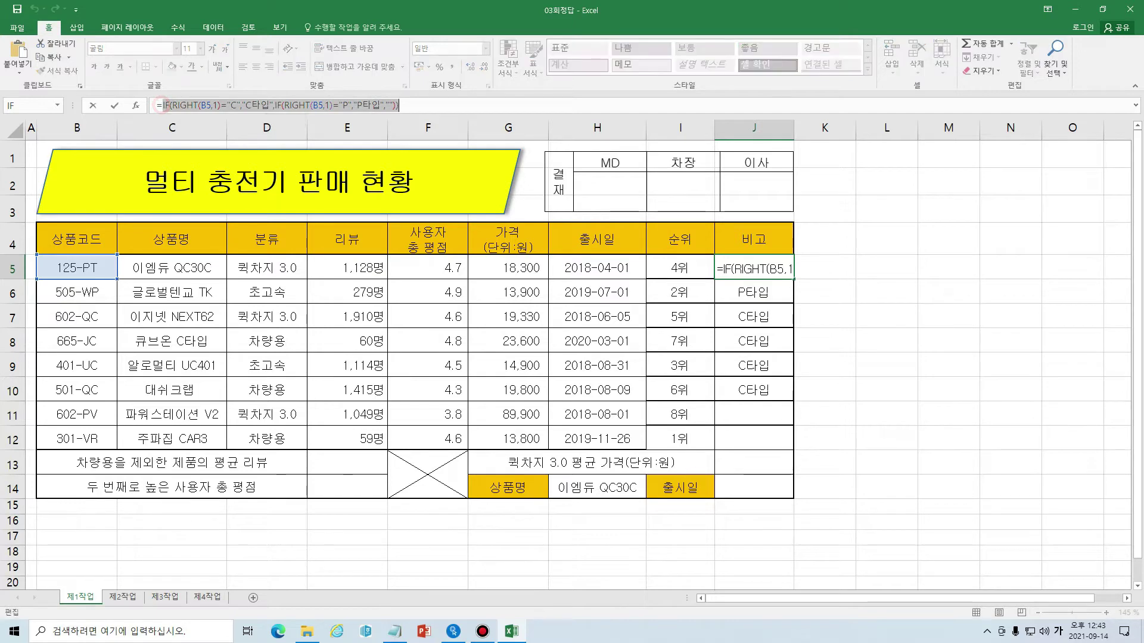
pyautogui.click(450, 104)
pyautogui.moveTo(275, 105); pyautogui.dragTo(393, 105)
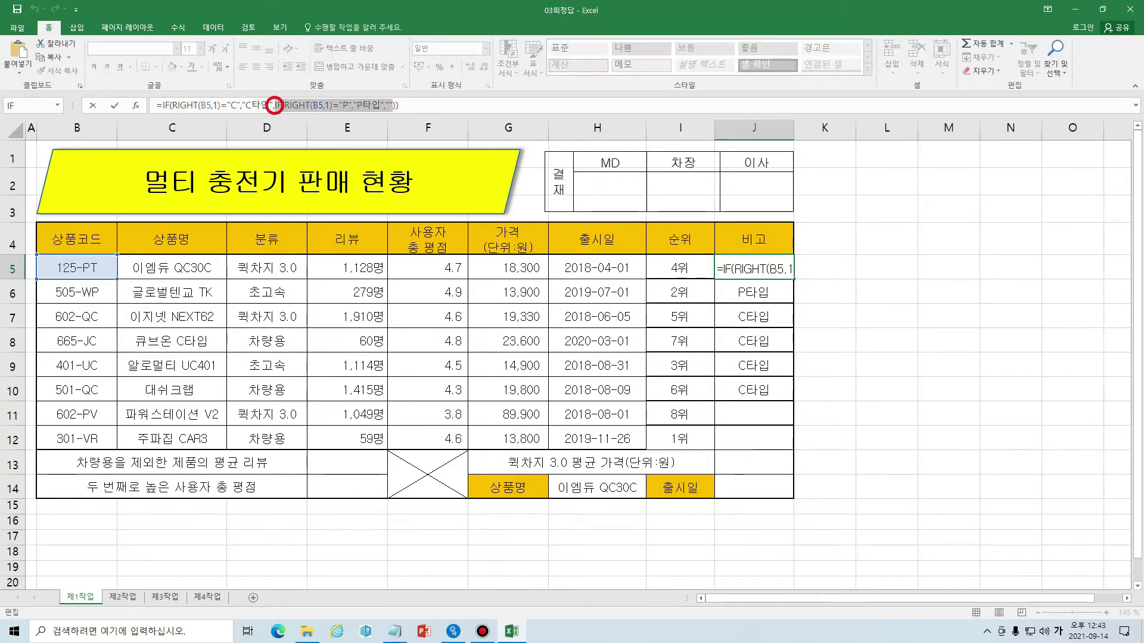
pyautogui.click(271, 105)
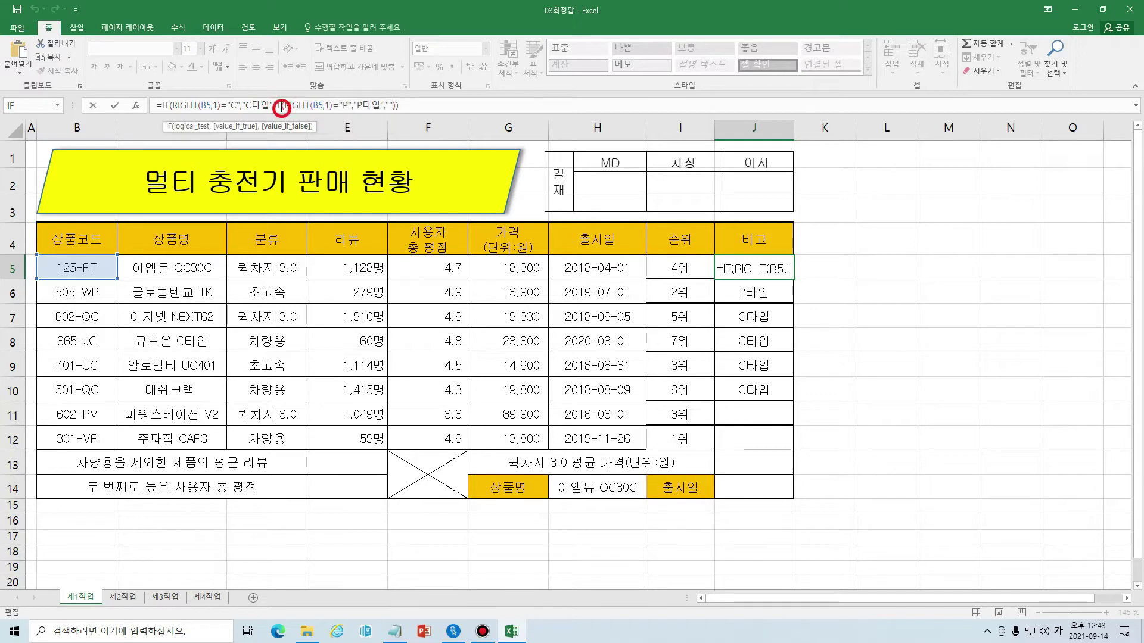
pyautogui.moveTo(272, 105); pyautogui.dragTo(397, 105)
pyautogui.click(432, 105)
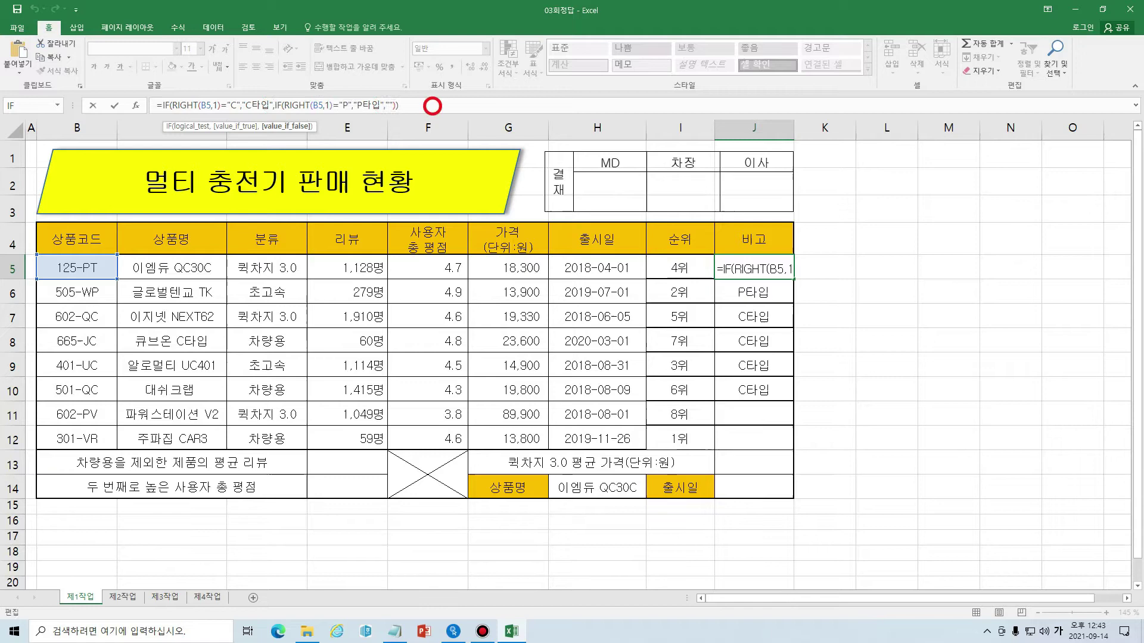
pyautogui.moveTo(162, 104); pyautogui.dragTo(273, 105)
pyautogui.click(281, 105)
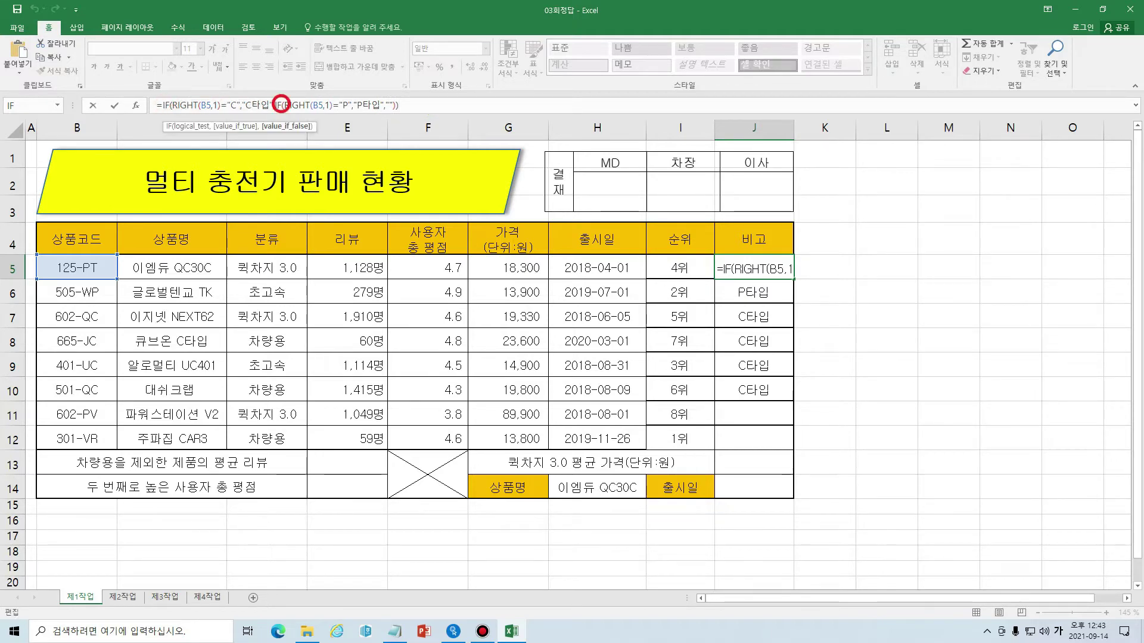
pyautogui.moveTo(171, 104); pyautogui.dragTo(269, 105)
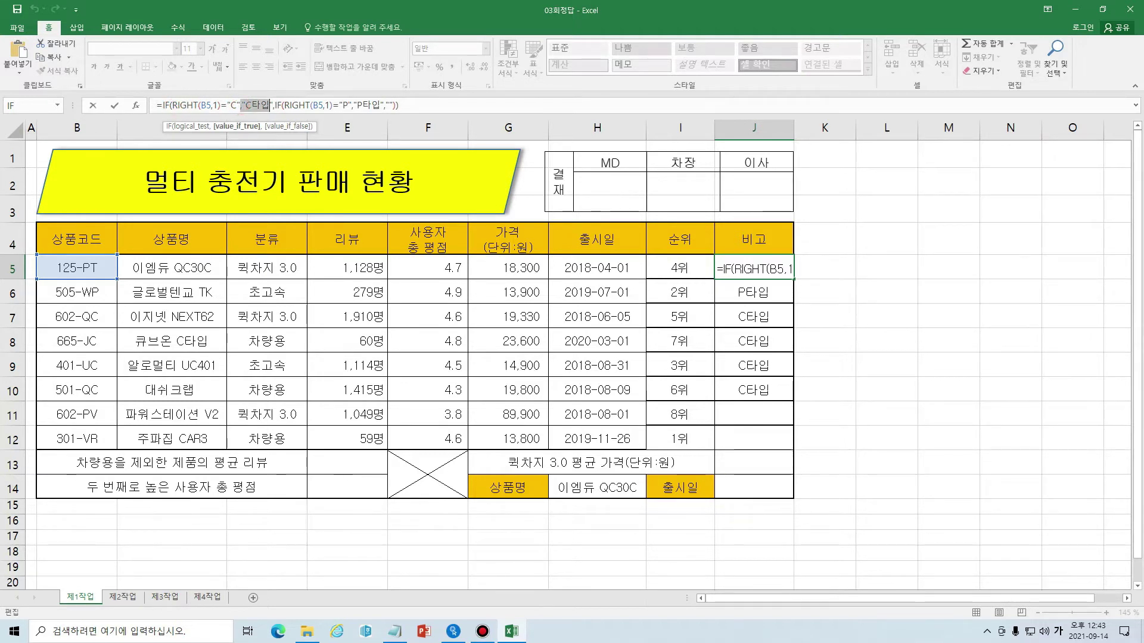
pyautogui.moveTo(274, 105); pyautogui.dragTo(380, 105)
pyautogui.click(304, 105)
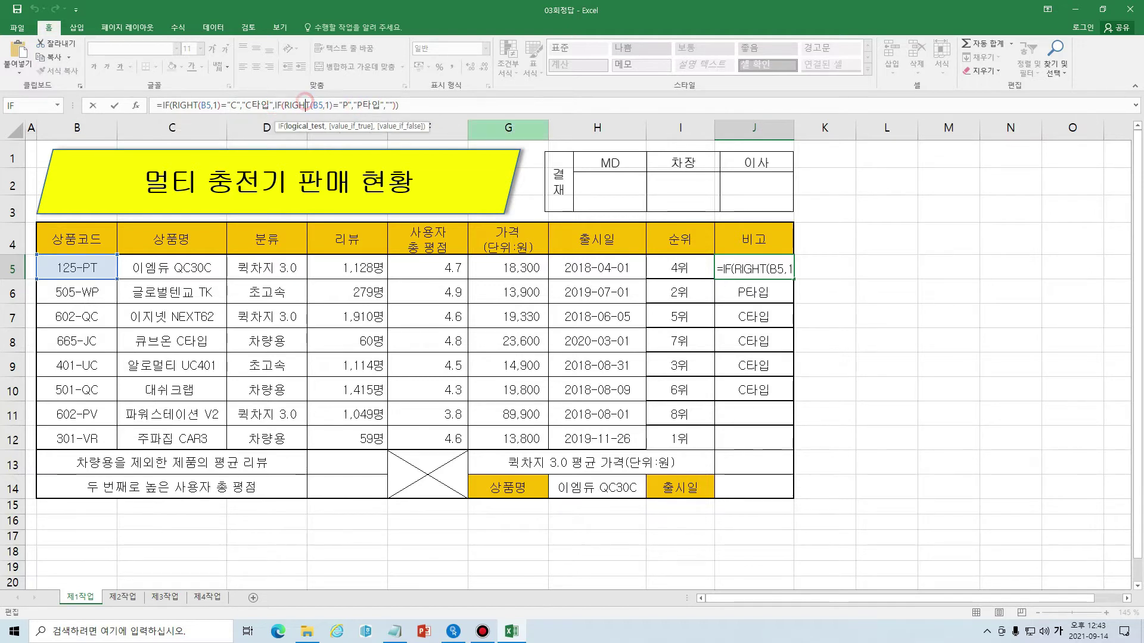
pyautogui.click(390, 105)
pyautogui.click(445, 107)
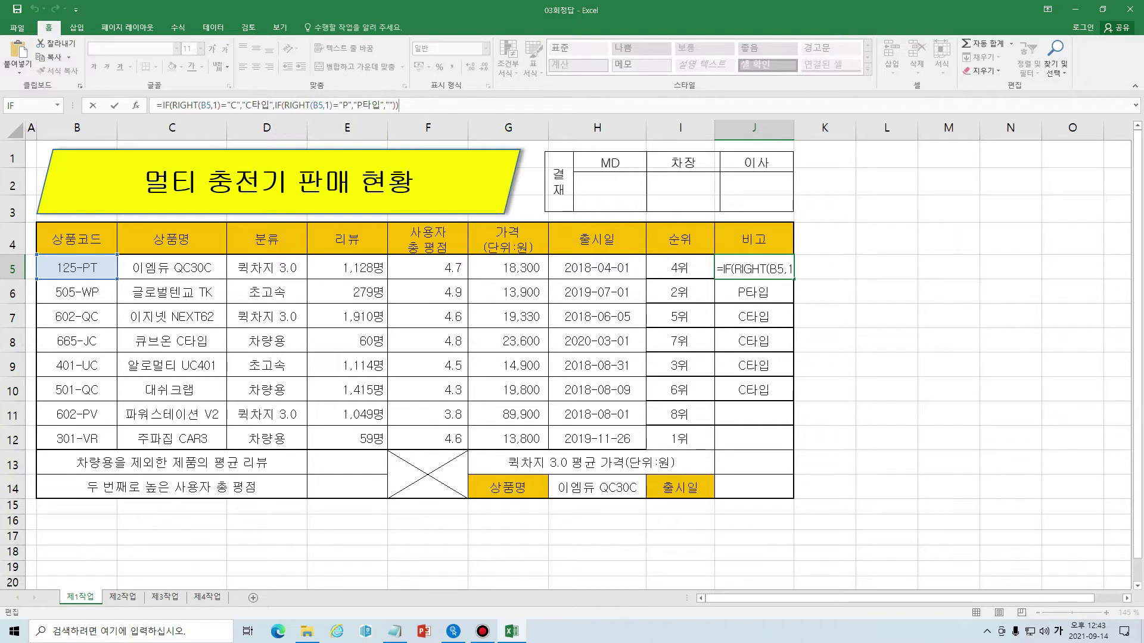
pyautogui.press('Return')
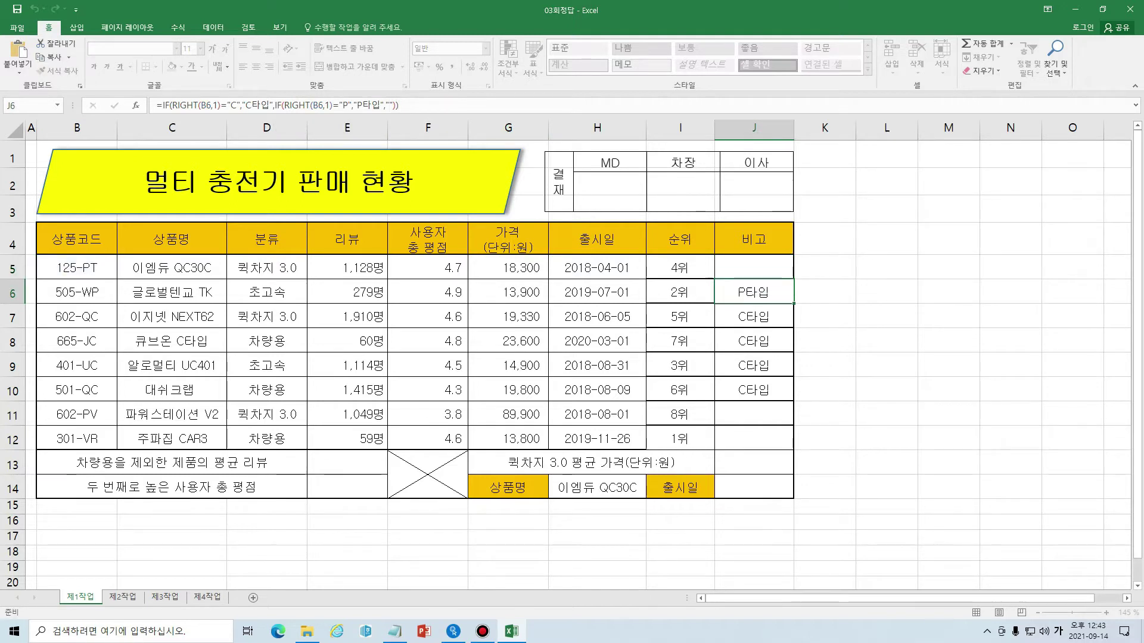
pyautogui.click(748, 262)
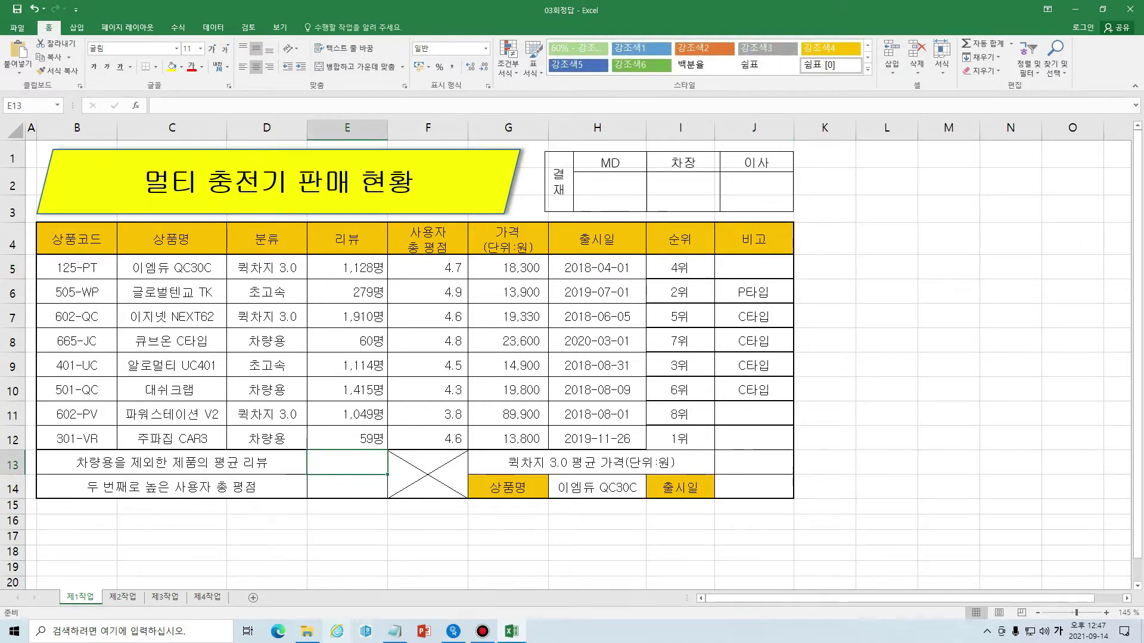
# Step: Examine the 분류 values in D5:D12 that decide which products count toward the average reviews in E13
pyautogui.moveTo(307, 631)
pyautogui.click(324, 538)
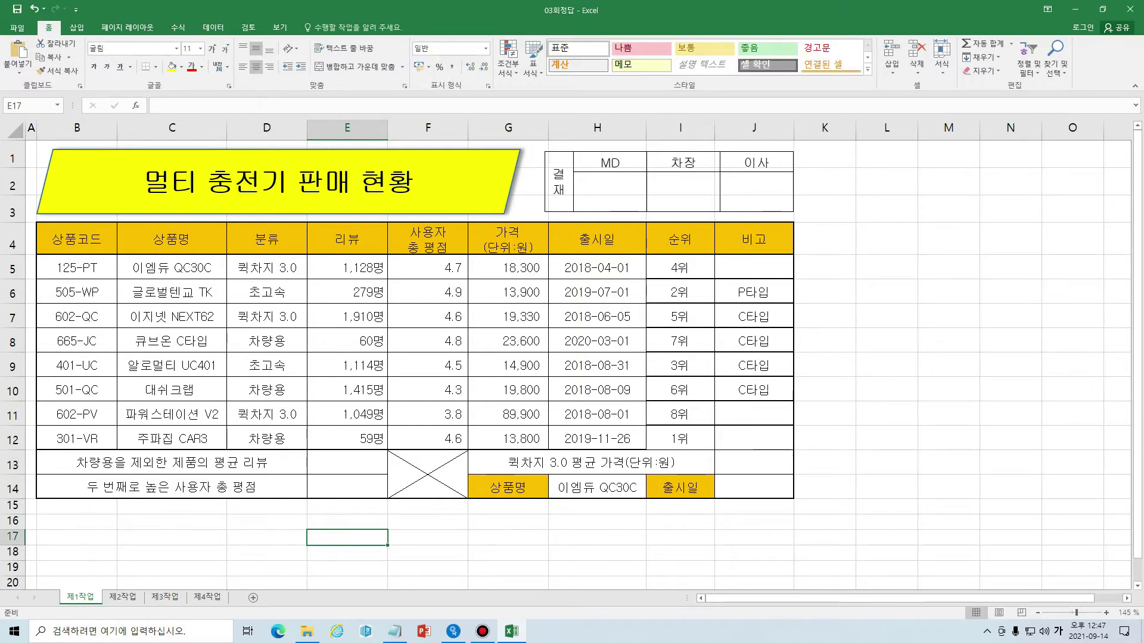
pyautogui.click(325, 463)
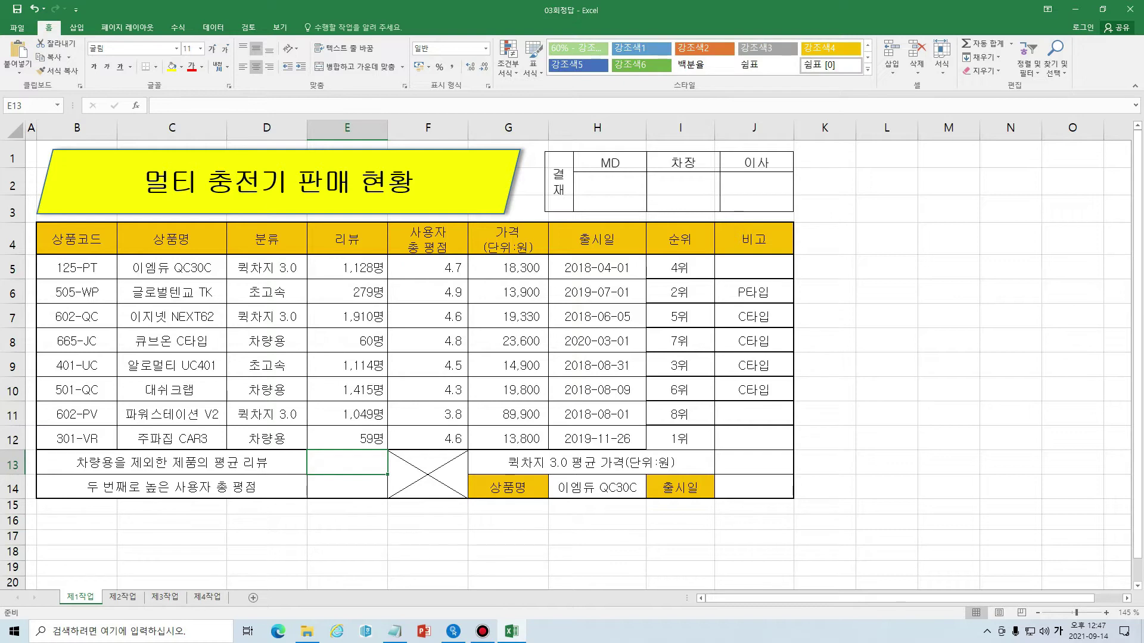
pyautogui.click(286, 272)
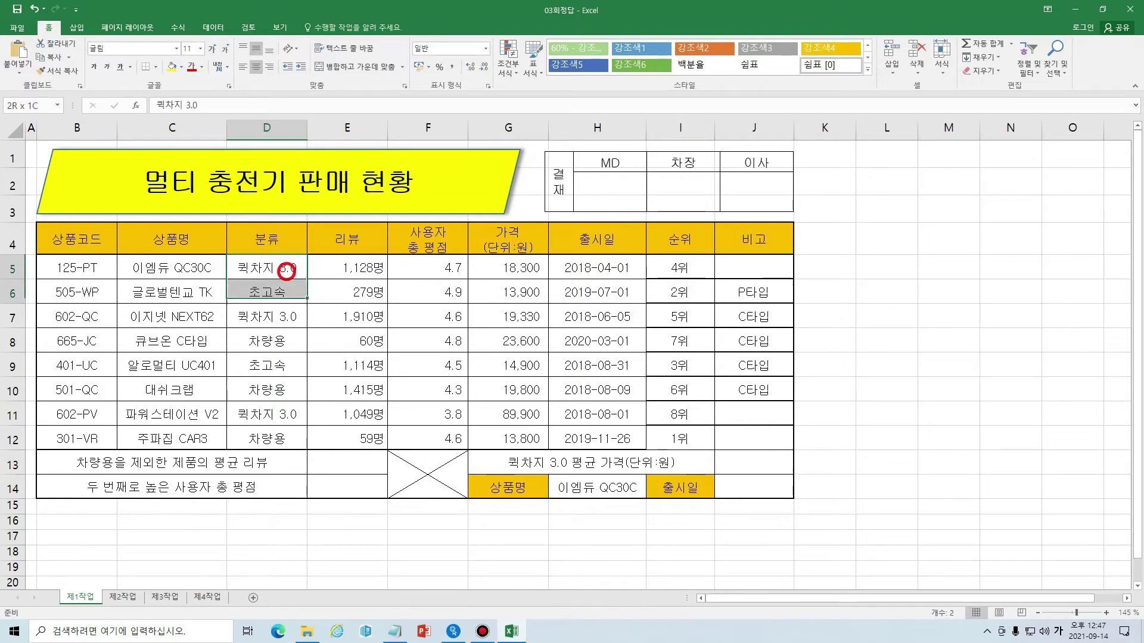
pyautogui.hotkey('shift', 'Down')
pyautogui.hotkey('shift', 'Down')
pyautogui.hotkey('shift', 'Down')
pyautogui.hotkey('shift', 'Down')
pyautogui.hotkey('shift', 'Down')
pyautogui.hotkey('shift', 'Down')
pyautogui.hotkey('shift', 'Down')
# Step: Search for COUNTIF and insert it as the function in E13
pyautogui.click(358, 462)
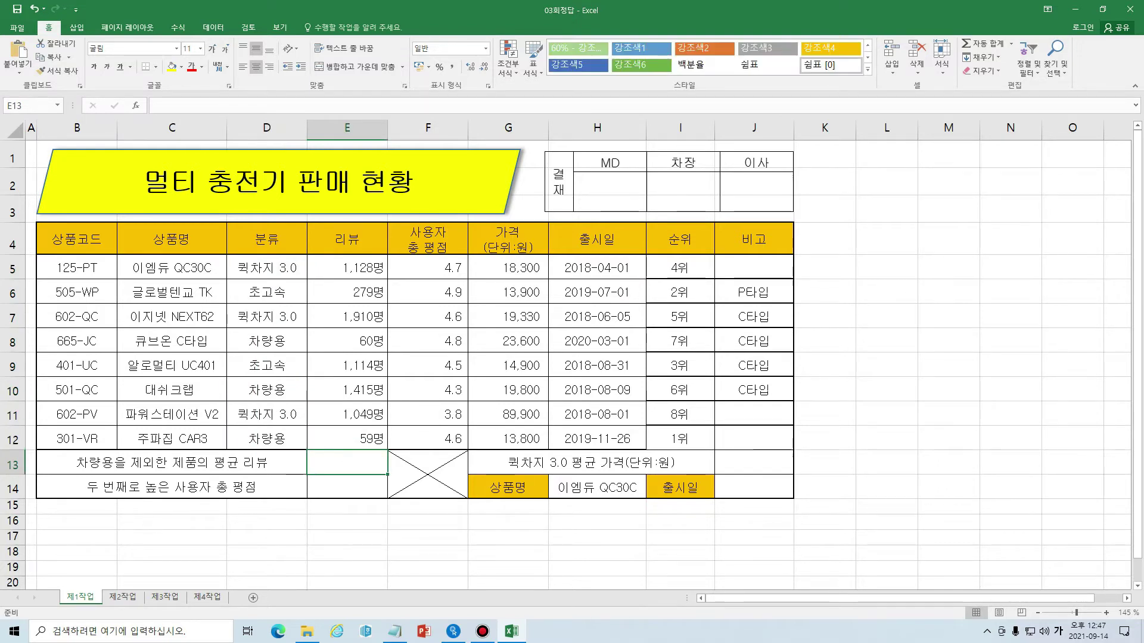
pyautogui.click(134, 106)
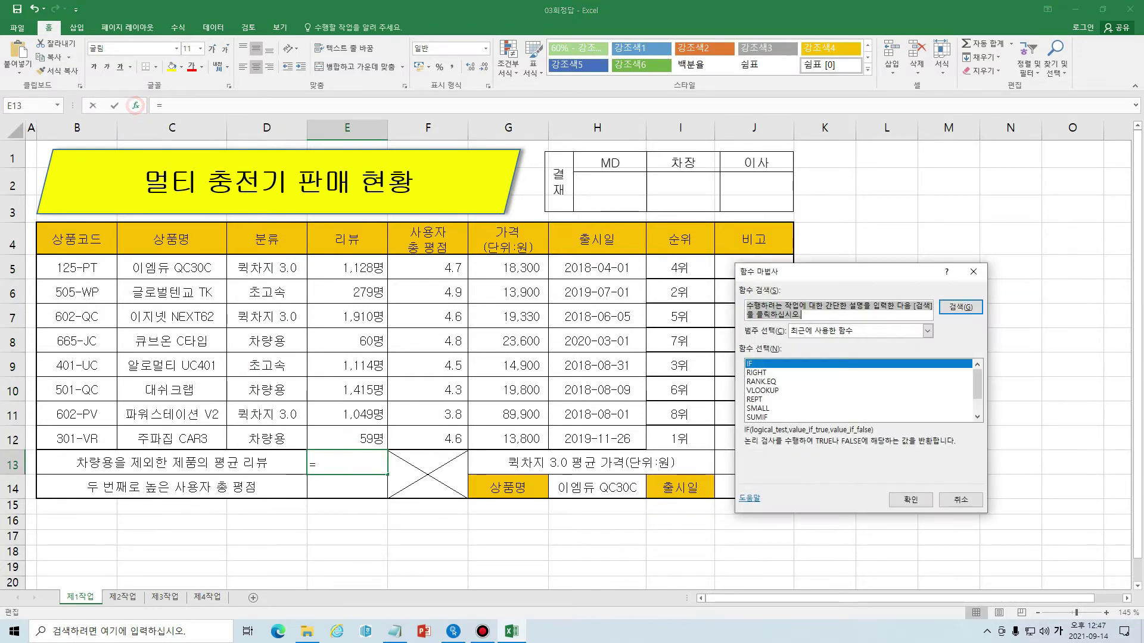
pyautogui.write('counti')
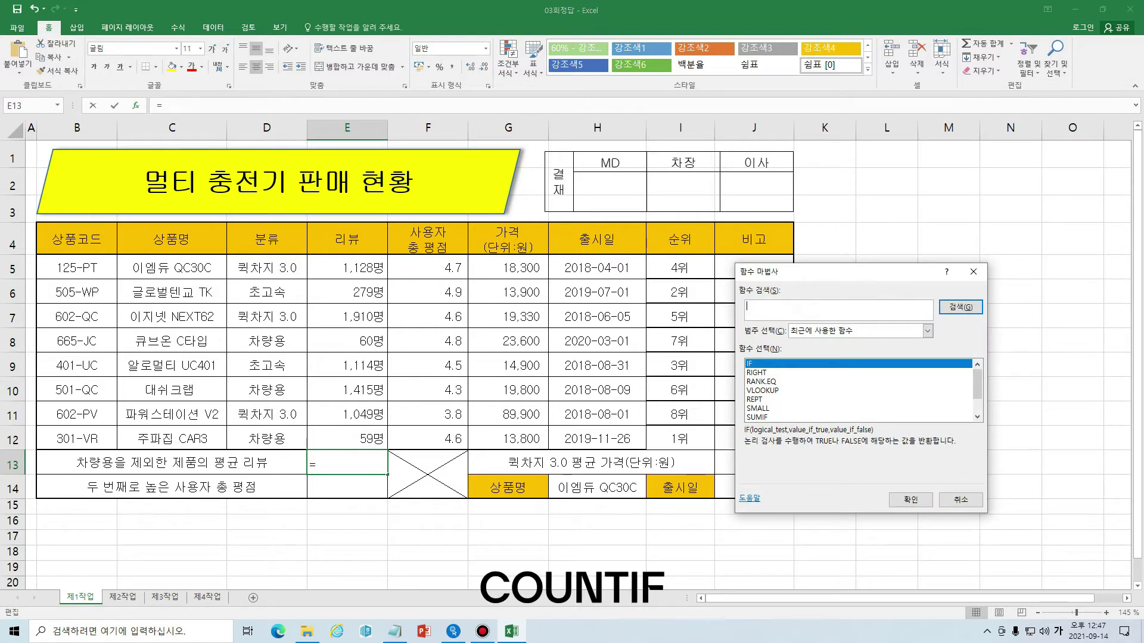
pyautogui.write('f')
pyautogui.press('Return')
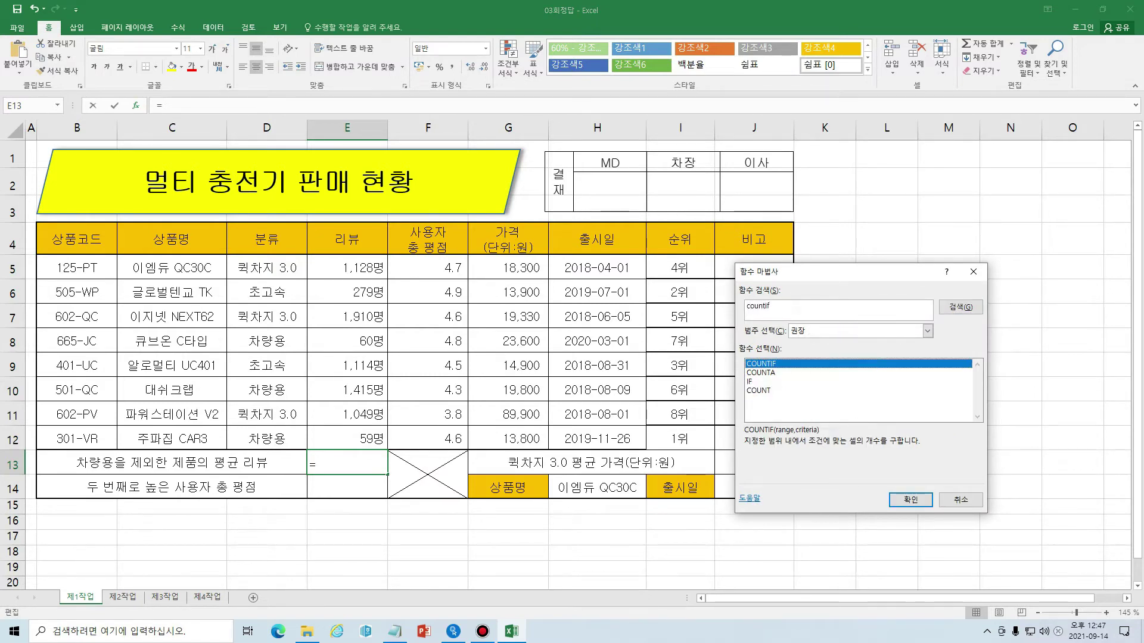
pyautogui.click(911, 499)
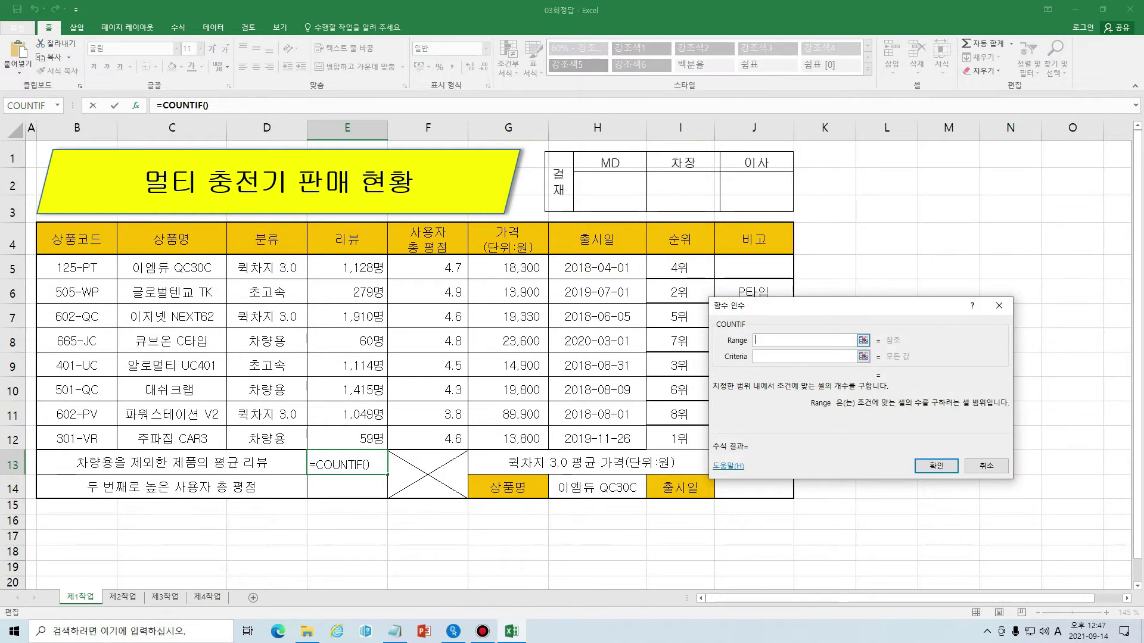
# Step: Set the COUNTIF range to D5:D12 and the criteria to "<>차량용"
pyautogui.moveTo(260, 268); pyautogui.dragTo(267, 439)
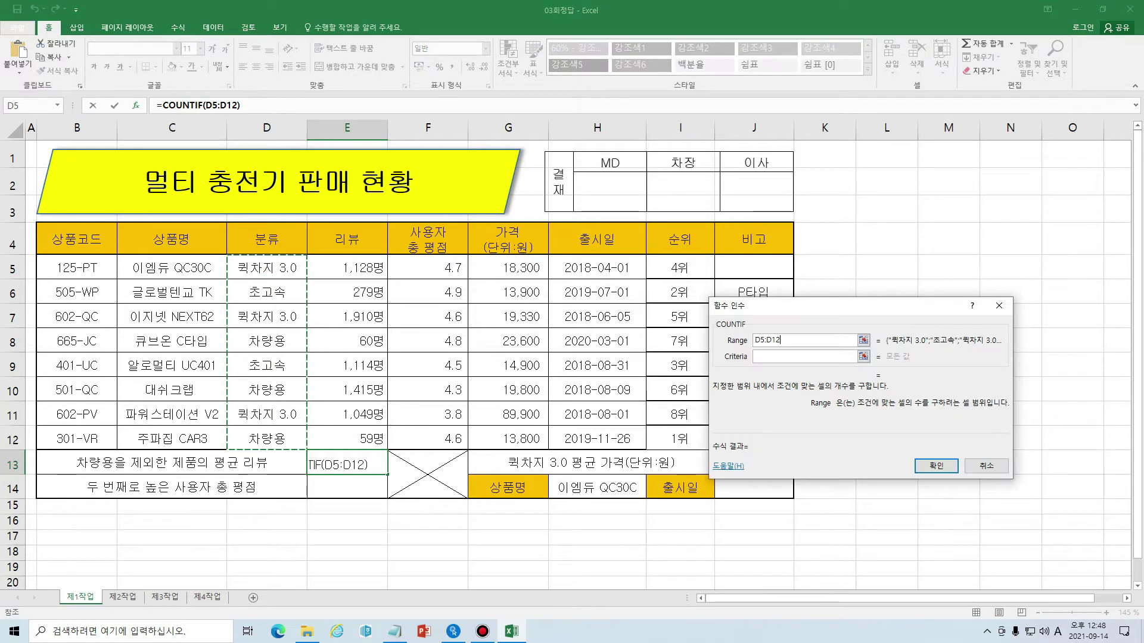
pyautogui.press('Tab')
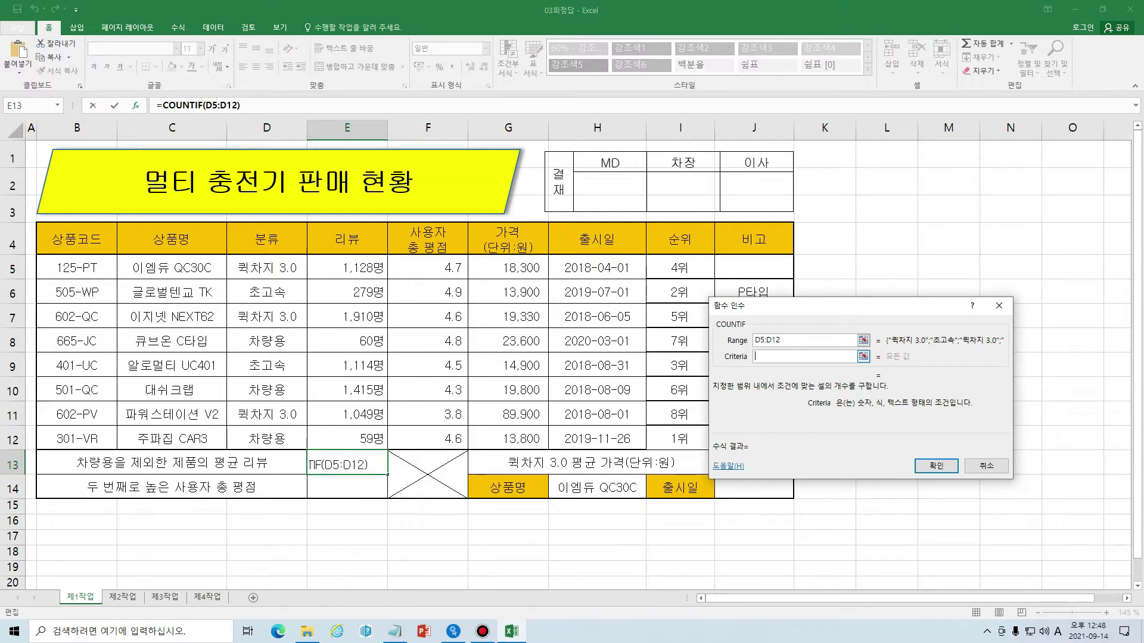
pyautogui.write('<>"')
pyautogui.press('BackSpace')
pyautogui.press('BackSpace')
pyautogui.press('BackSpace')
pyautogui.write('"<')
pyautogui.press('BackSpace')
pyautogui.write('<>차량요')
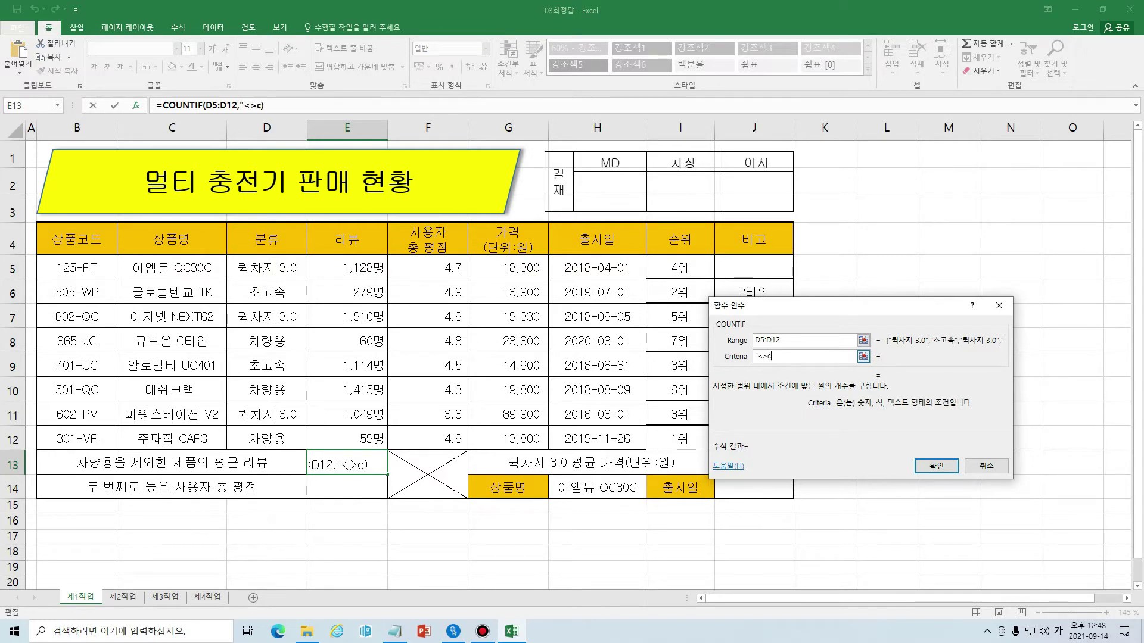
pyautogui.write('용"')
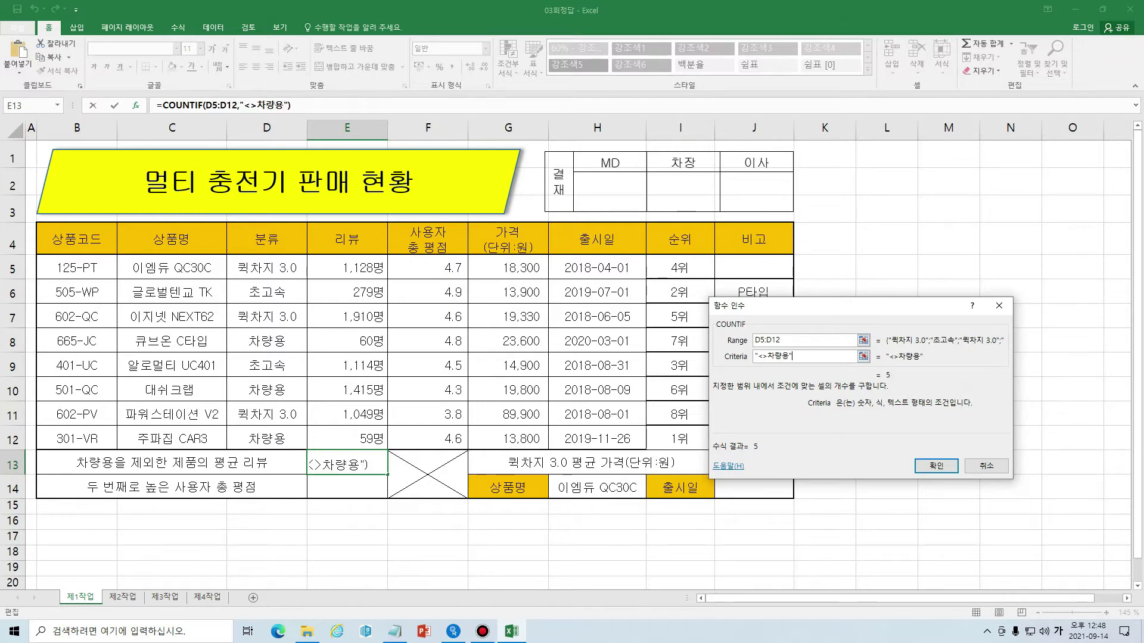
pyautogui.moveTo(769, 356); pyautogui.dragTo(758, 356)
pyautogui.press('Delete')
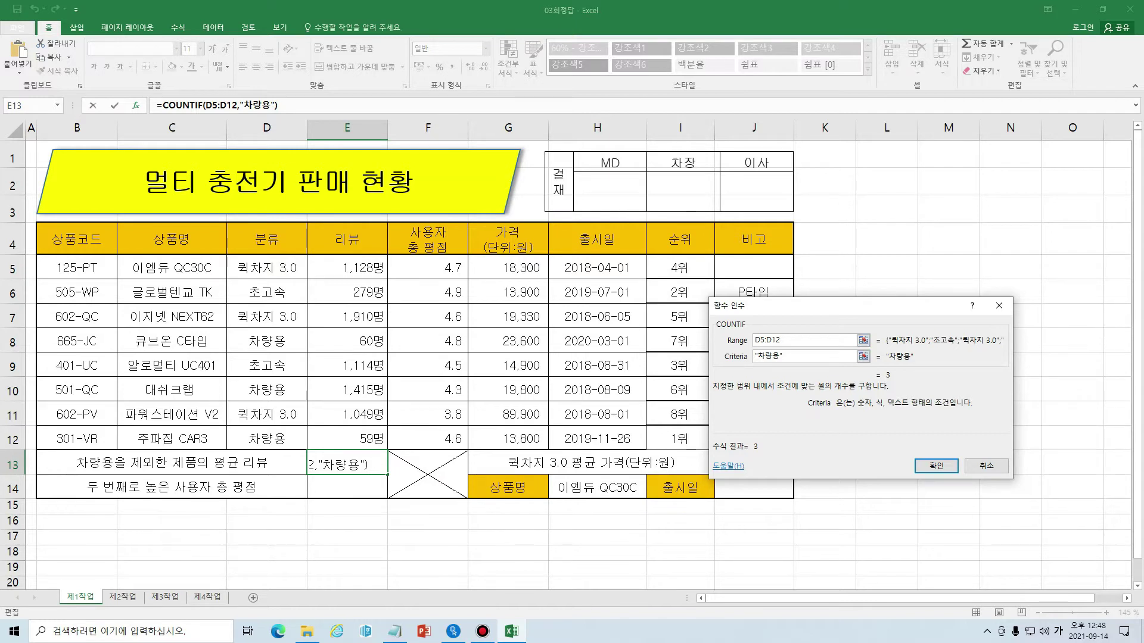
pyautogui.write('=')
pyautogui.press('BackSpace')
pyautogui.write('<>')
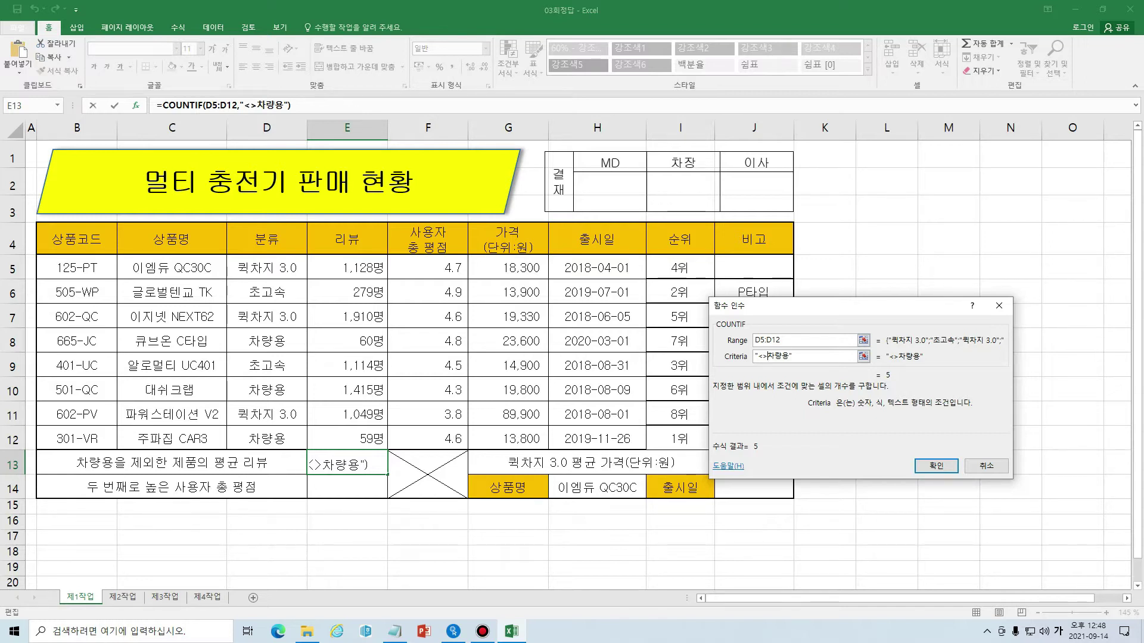
pyautogui.click(289, 268)
pyautogui.click(275, 292)
pyautogui.click(282, 314)
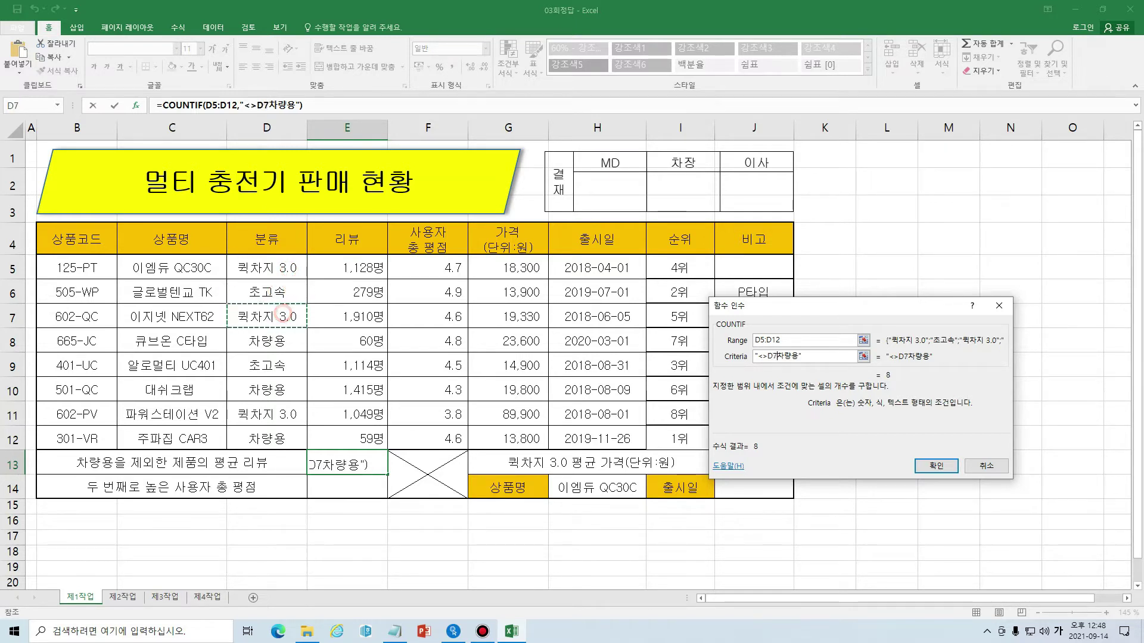
pyautogui.click(281, 366)
pyautogui.click(280, 417)
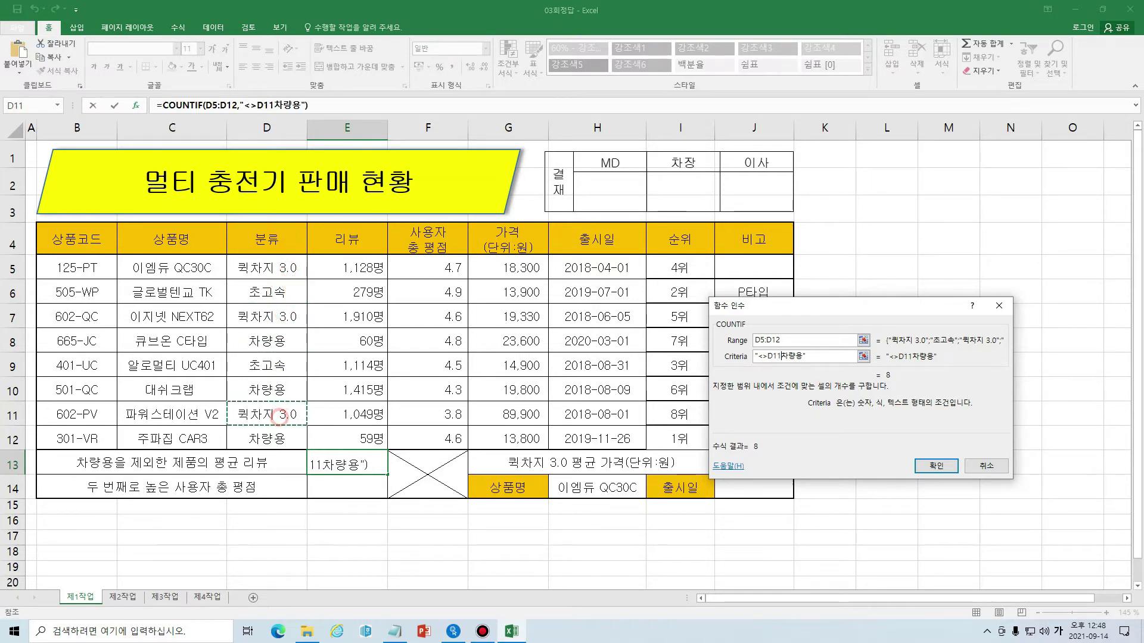
pyautogui.press('BackSpace')
pyautogui.press('BackSpace')
pyautogui.press('BackSpace')
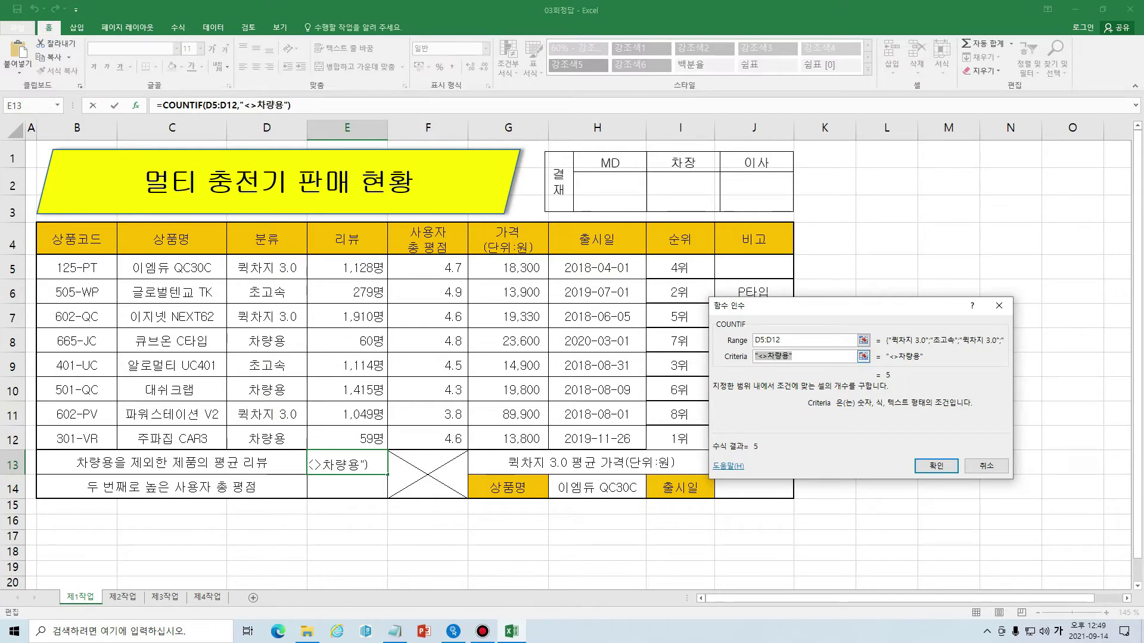
pyautogui.moveTo(767, 356); pyautogui.dragTo(758, 356)
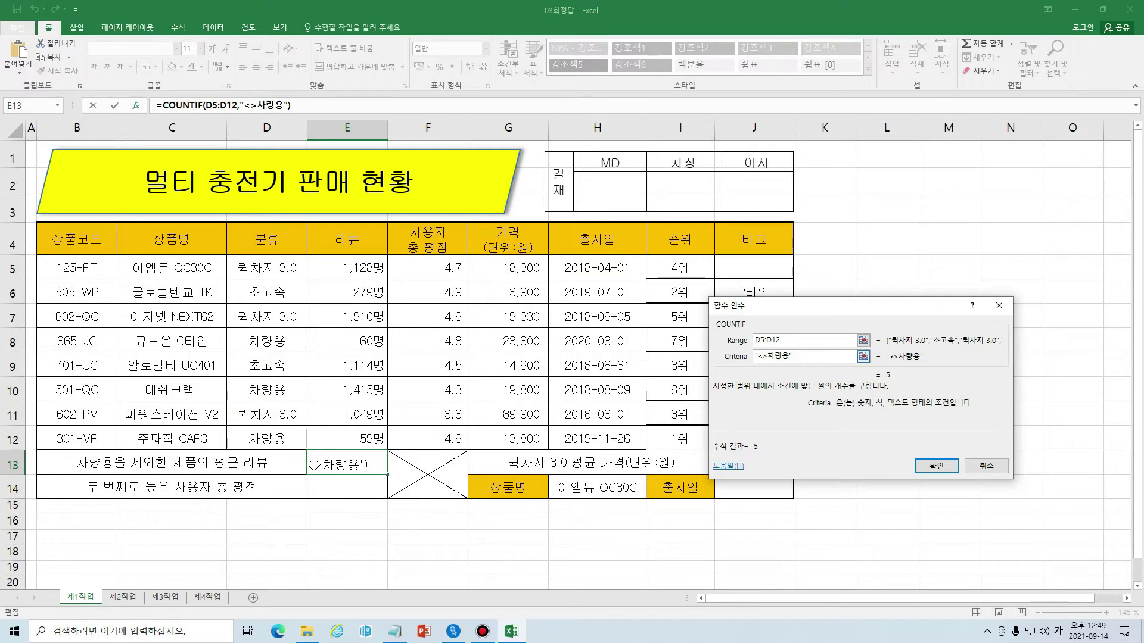
pyautogui.moveTo(790, 356); pyautogui.dragTo(767, 357)
pyautogui.click(793, 356)
# Step: Complete the COUNTIF formula, copy COUNTIF(D5:D12,"<>차량용") from E13 and delete it, leaving only the equals sign
pyautogui.press('Tab')
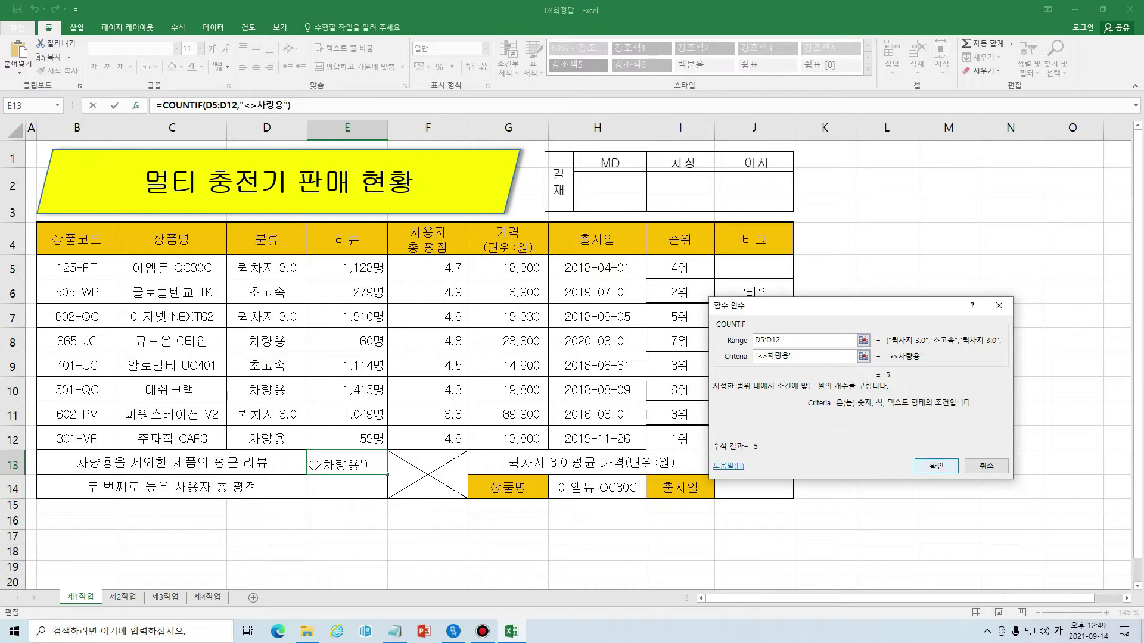
pyautogui.press('Return')
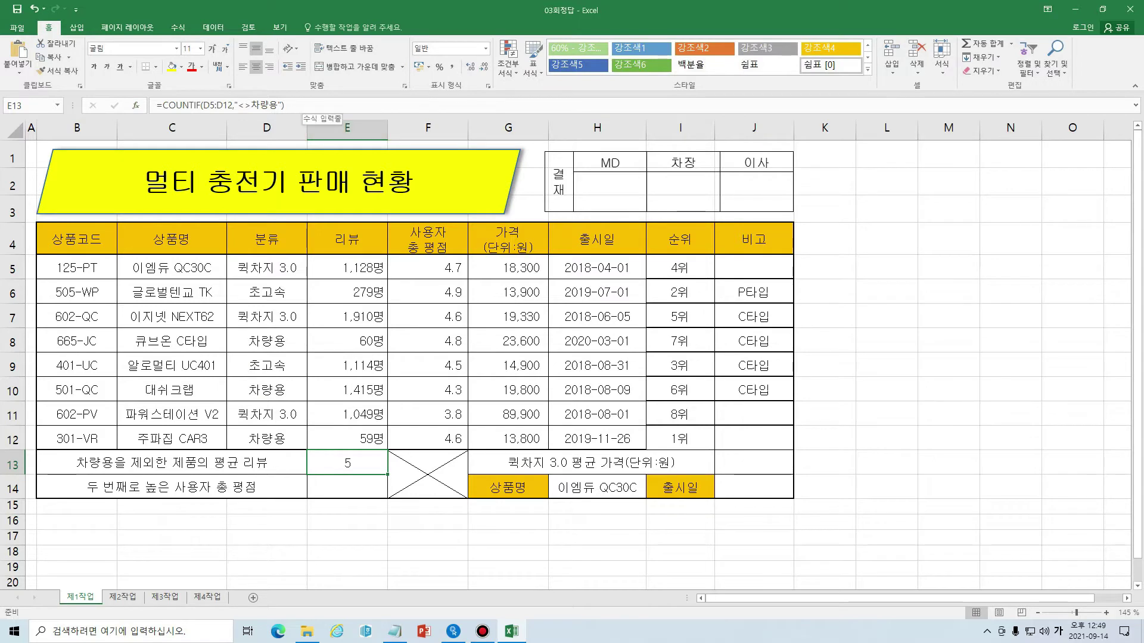
pyautogui.moveTo(311, 108); pyautogui.dragTo(163, 106)
pyautogui.hotkey('ctrl', 'c')
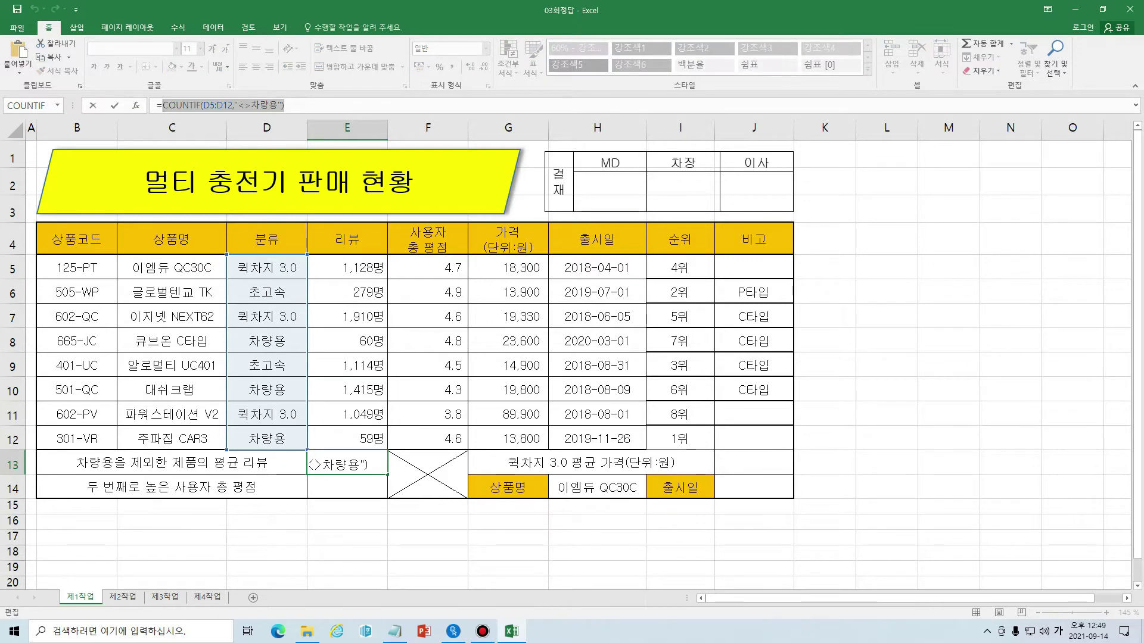
pyautogui.press('BackSpace')
# Step: Search for SUMIF and insert it as the function in E13
pyautogui.click(135, 106)
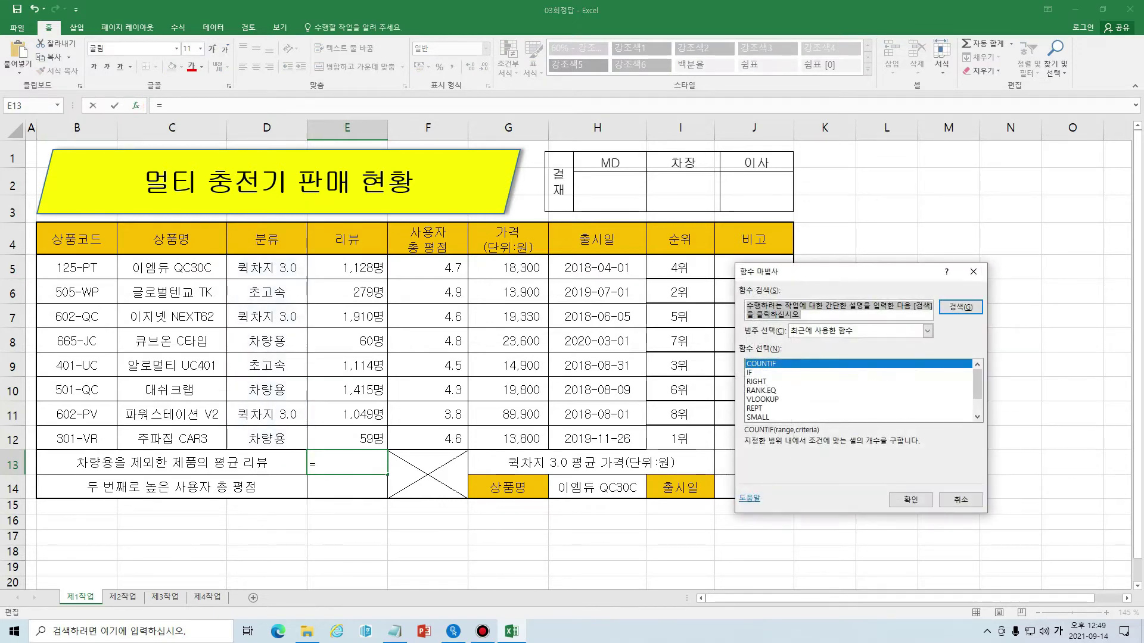
pyautogui.click(803, 315)
pyautogui.click(803, 314)
pyautogui.write('sumif')
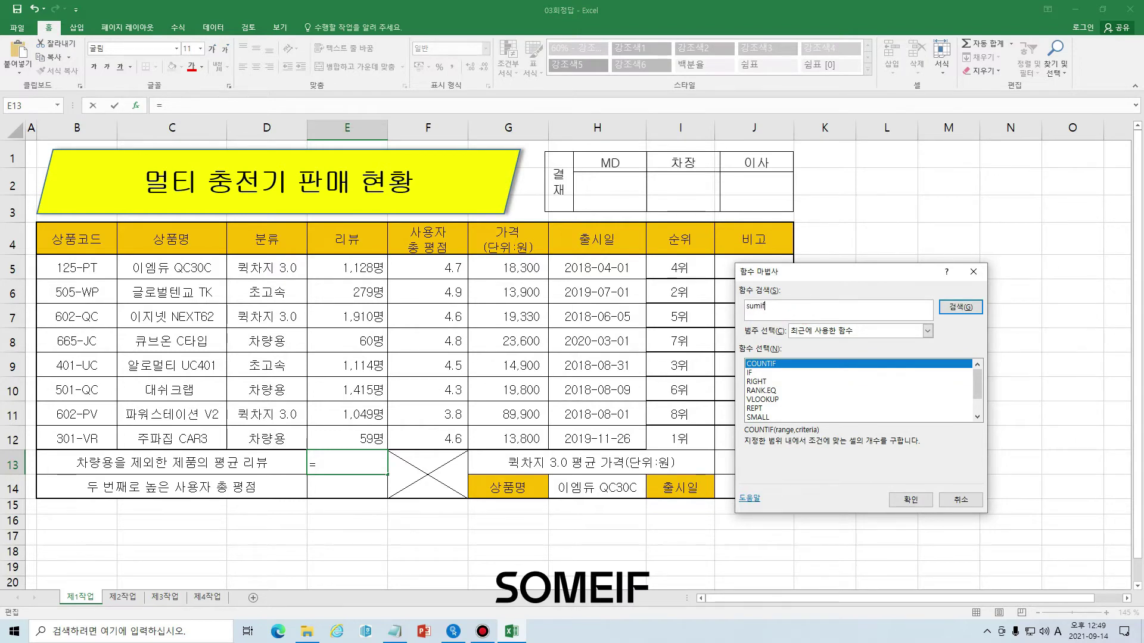
pyautogui.press('Return')
pyautogui.click(897, 499)
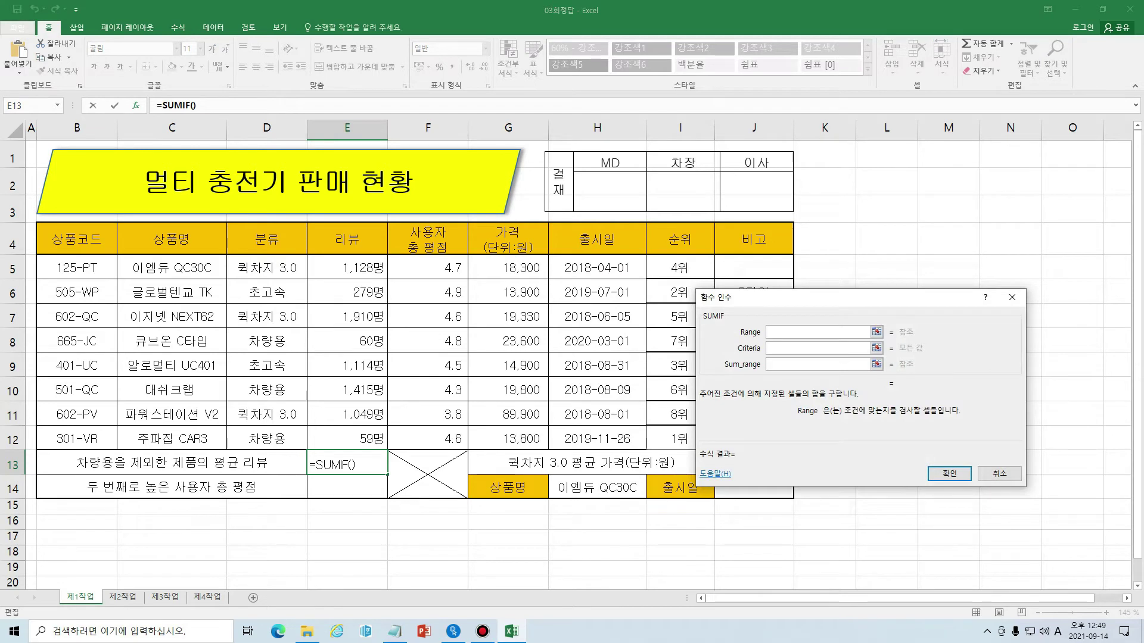
# Step: Set the SUMIF range to D5:D12, criteria to "<>차량용" and sum range to E5:E12, and complete the formula
pyautogui.moveTo(284, 266); pyautogui.dragTo(280, 438)
pyautogui.click(816, 348)
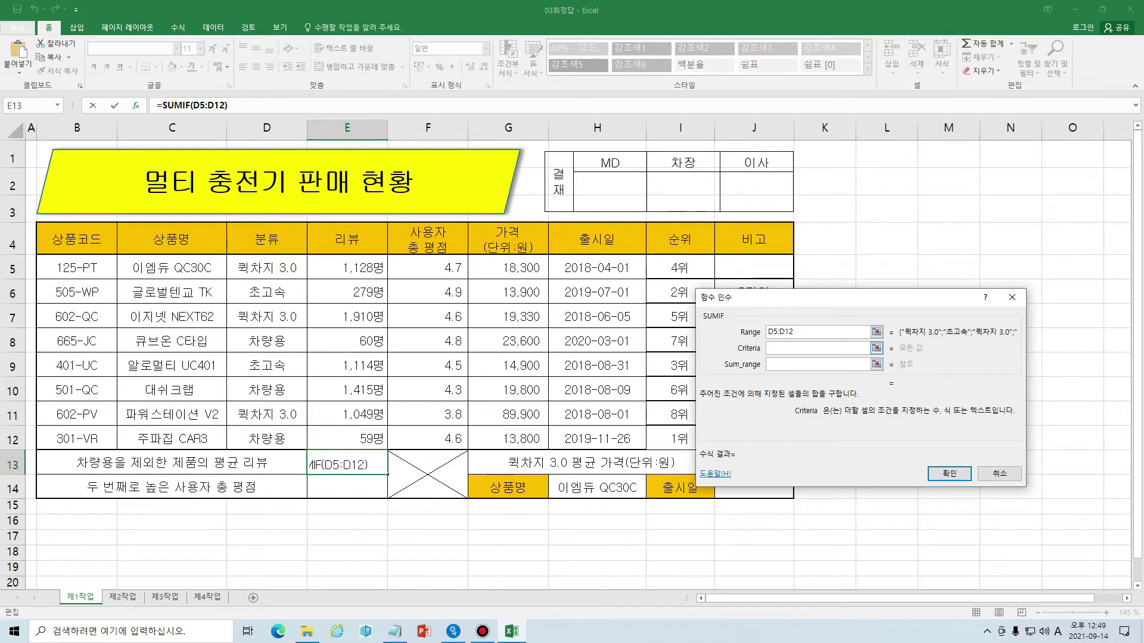
pyautogui.write('"')
pyautogui.write('<>차량요')
pyautogui.press('Hangul')
pyautogui.write('ㅊ차량용"')
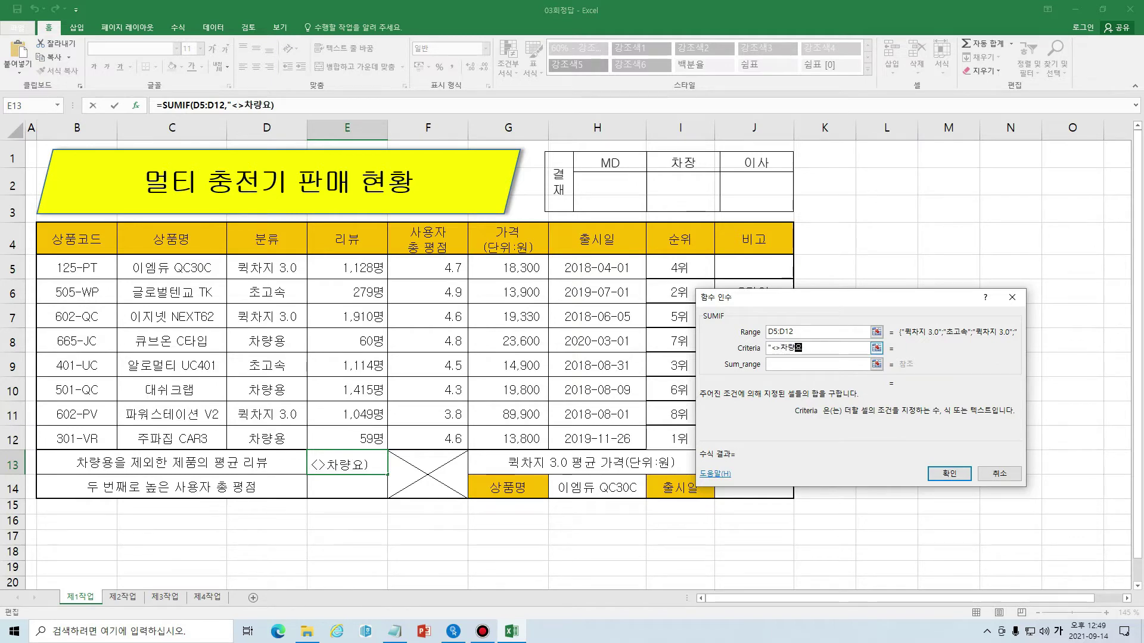
pyautogui.press('Tab')
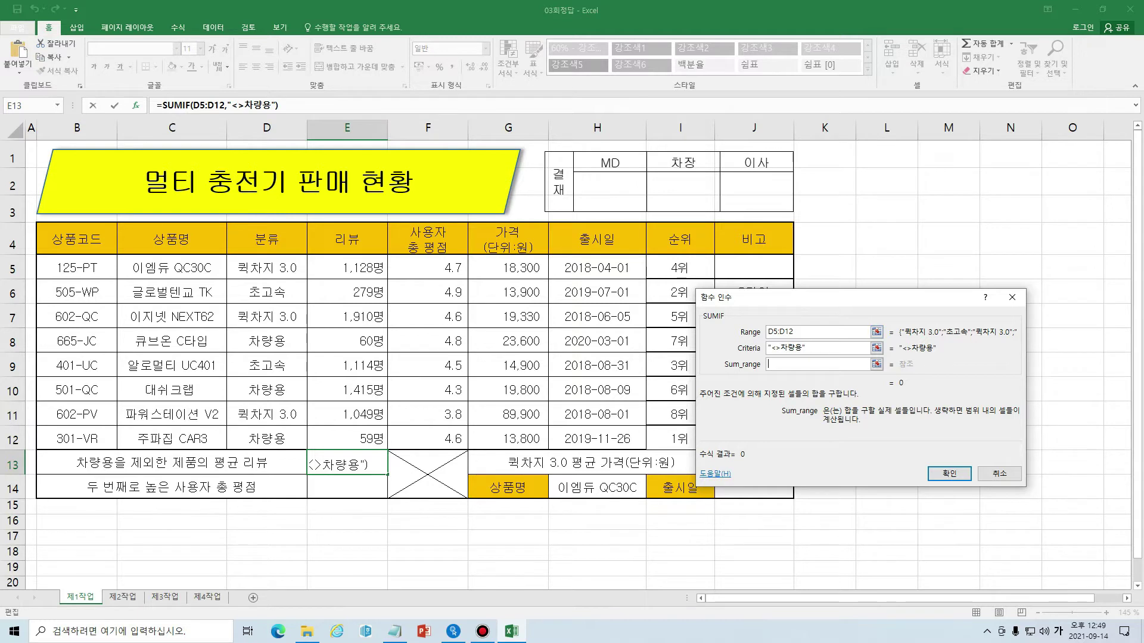
pyautogui.moveTo(339, 267); pyautogui.dragTo(357, 438)
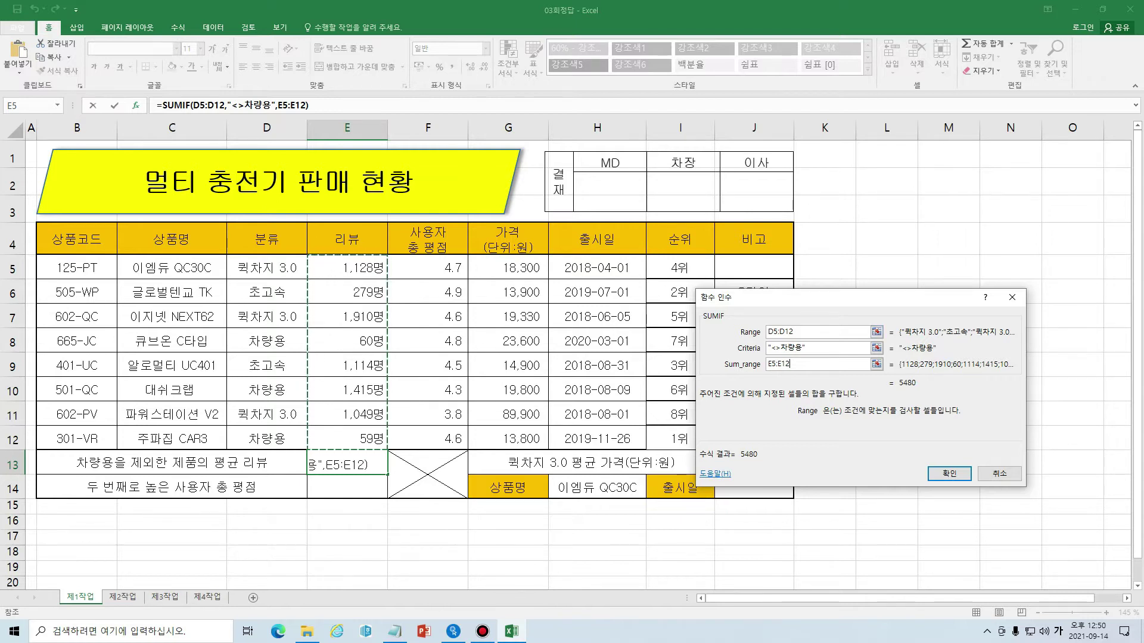
pyautogui.press('Return')
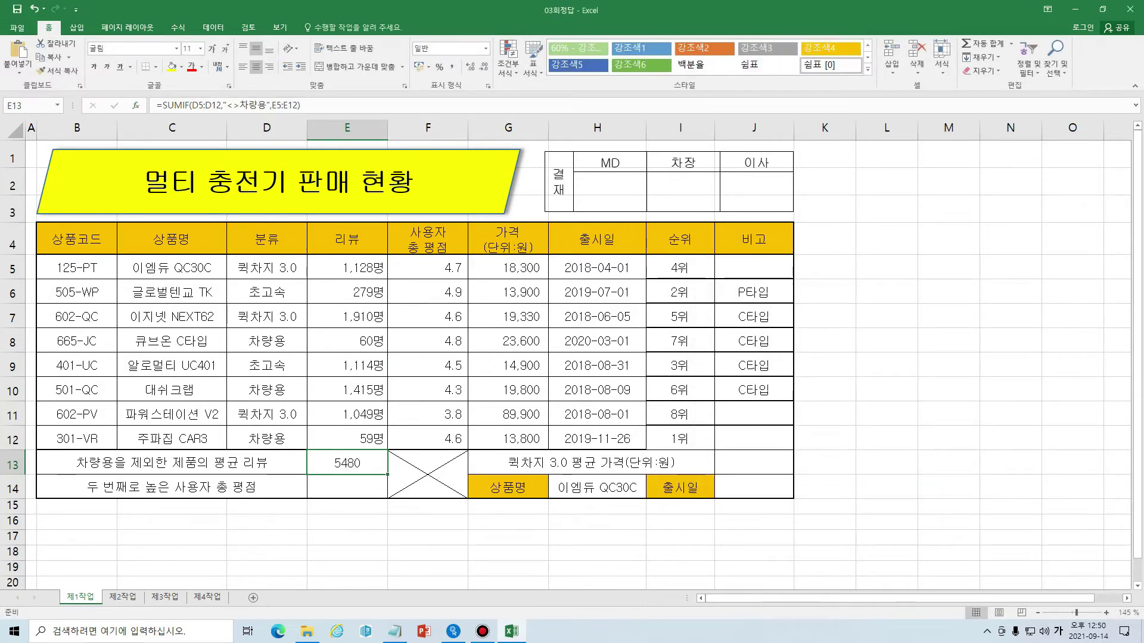
# Step: Divide the SUMIF in E13 by the copied COUNTIF(D5:D12,"<>차량용"), check the finished formula and go to E14
pyautogui.click(377, 102)
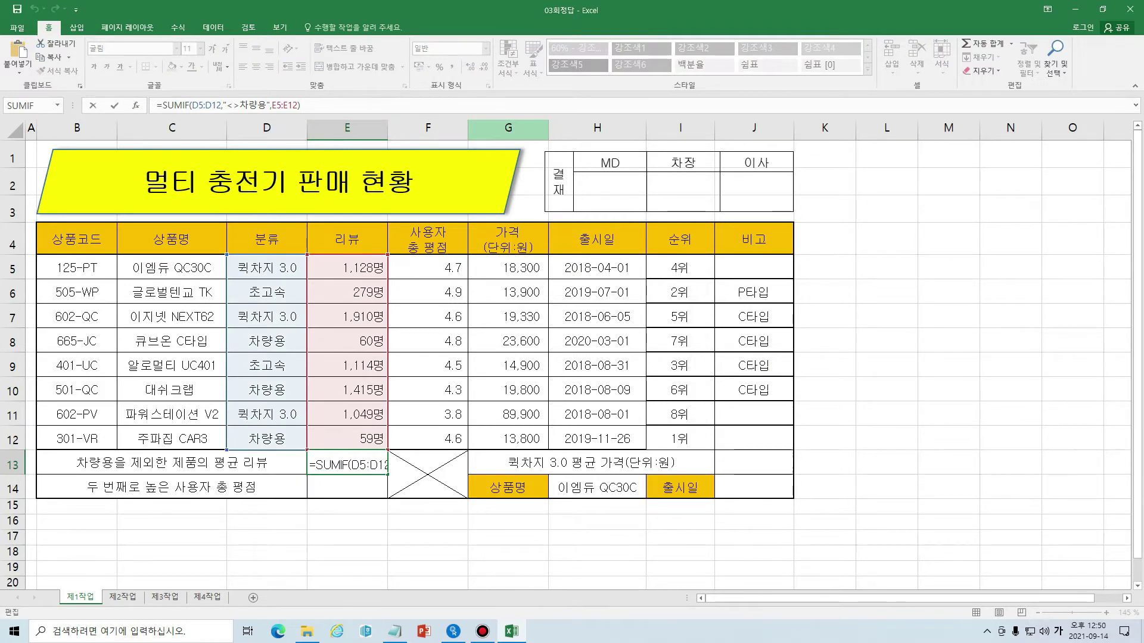
pyautogui.write('/')
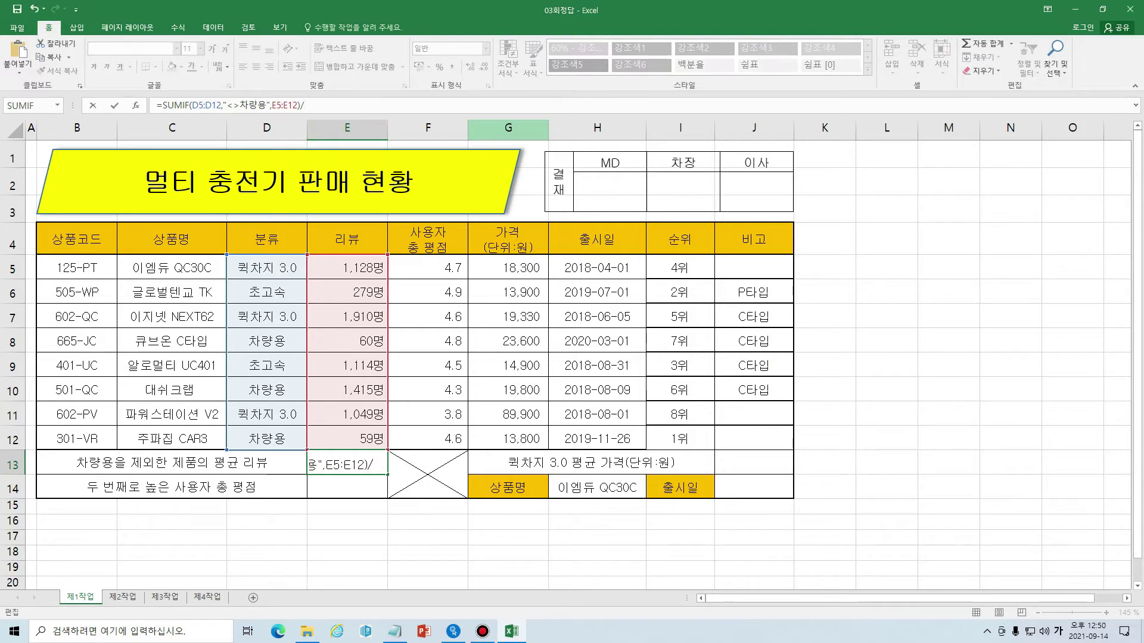
pyautogui.hotkey('ctrl', 'v')
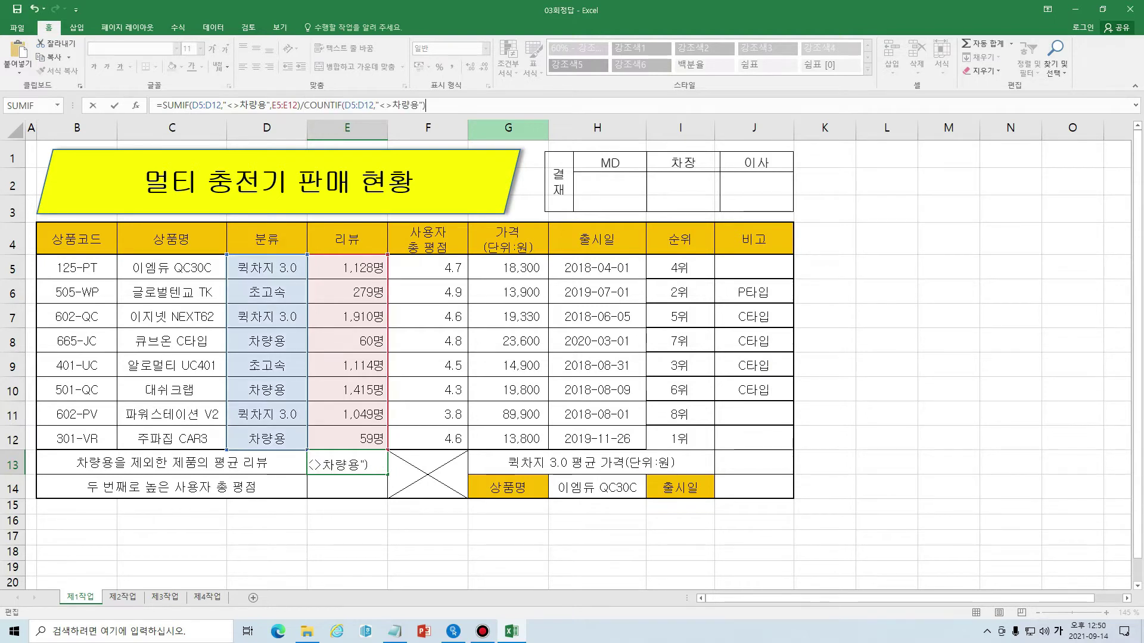
pyautogui.press('Return')
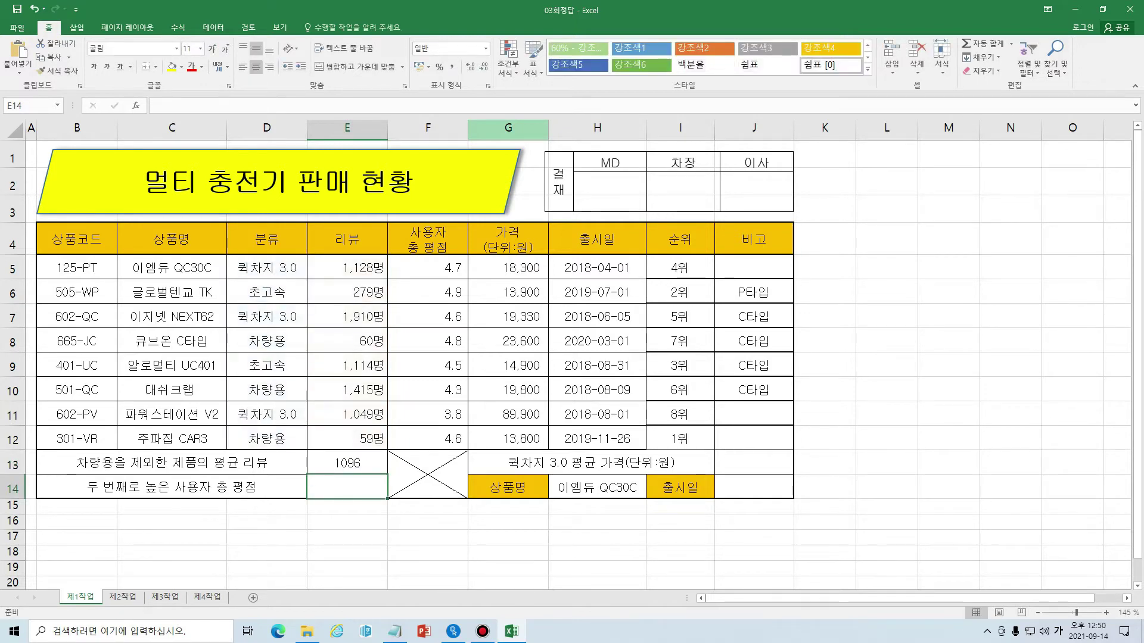
pyautogui.click(365, 462)
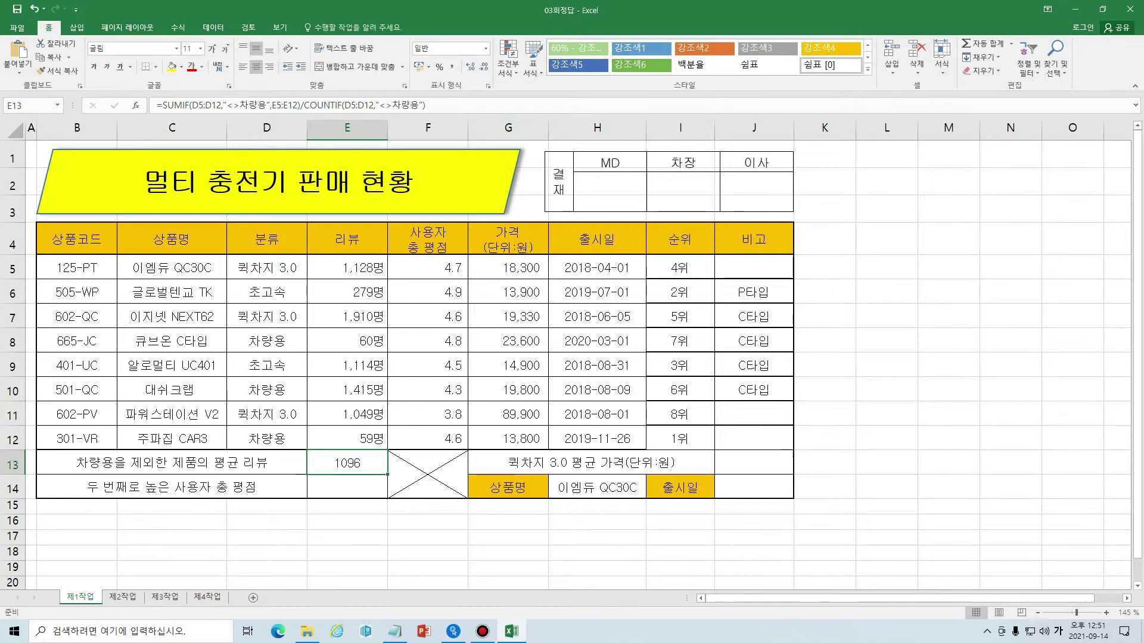
pyautogui.click(347, 487)
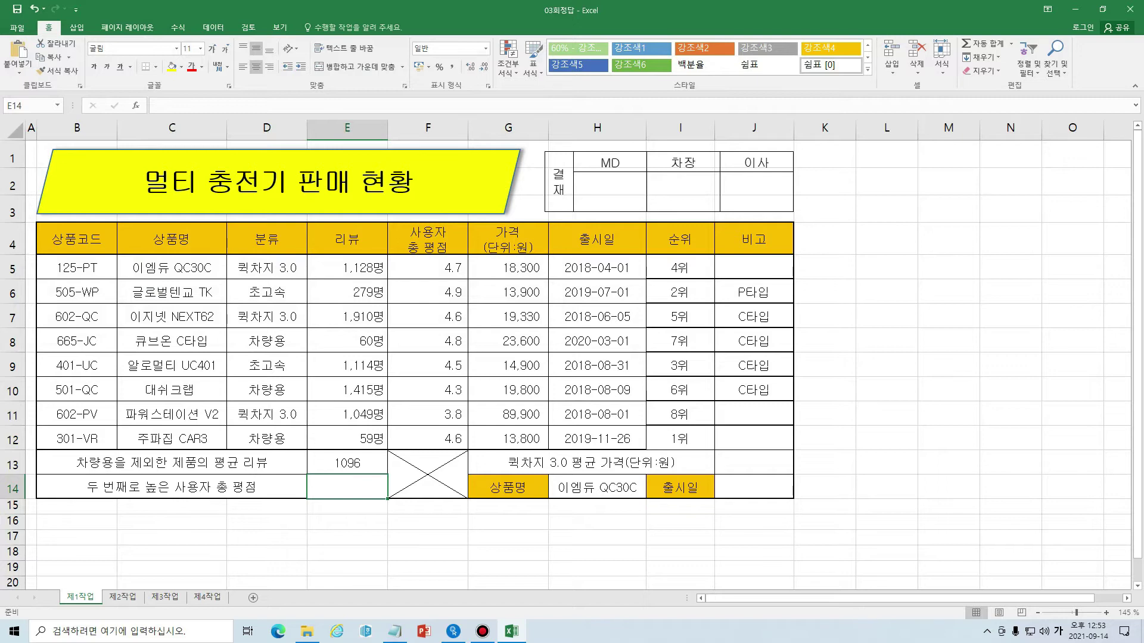
# Step: Search for LARGE and insert it as the function in E14
pyautogui.click(135, 105)
pyautogui.click(816, 312)
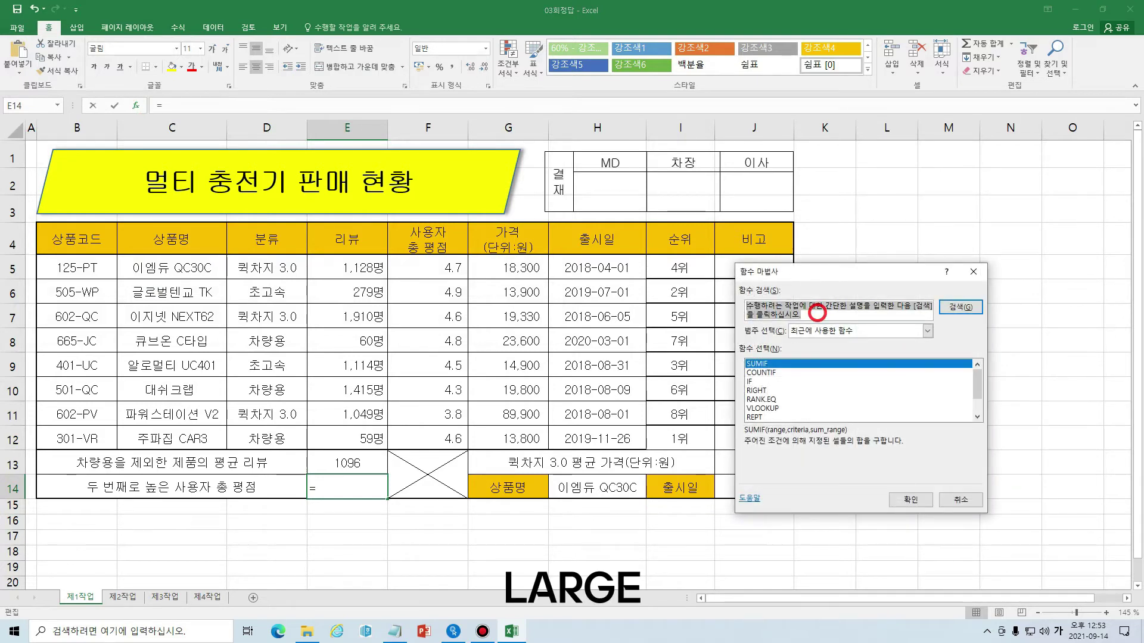
pyautogui.write('large')
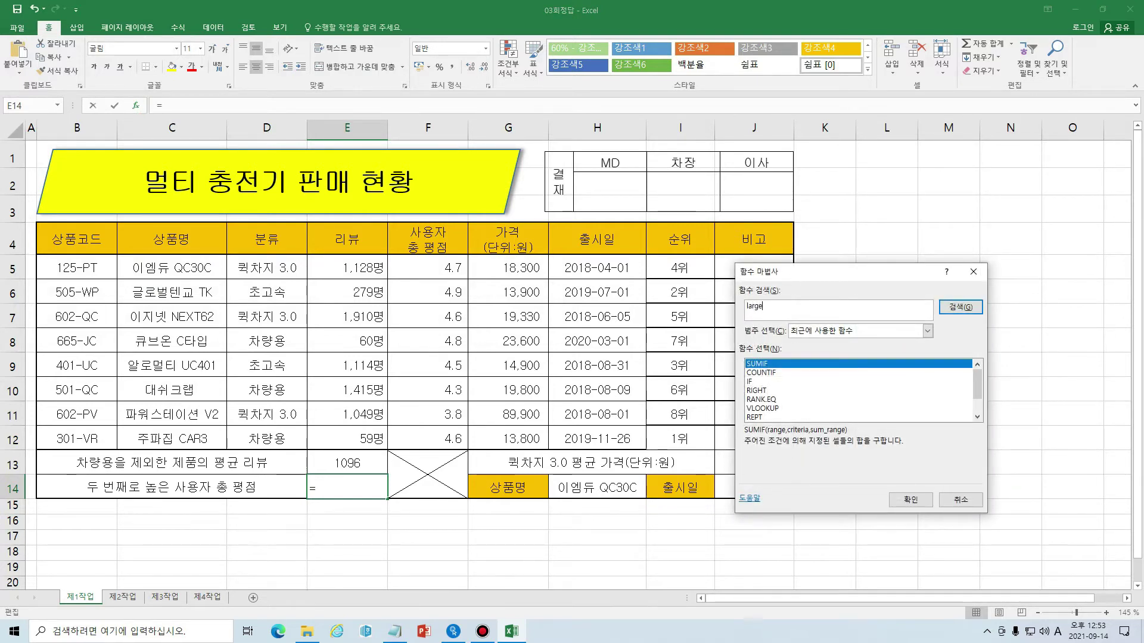
pyautogui.press('Return')
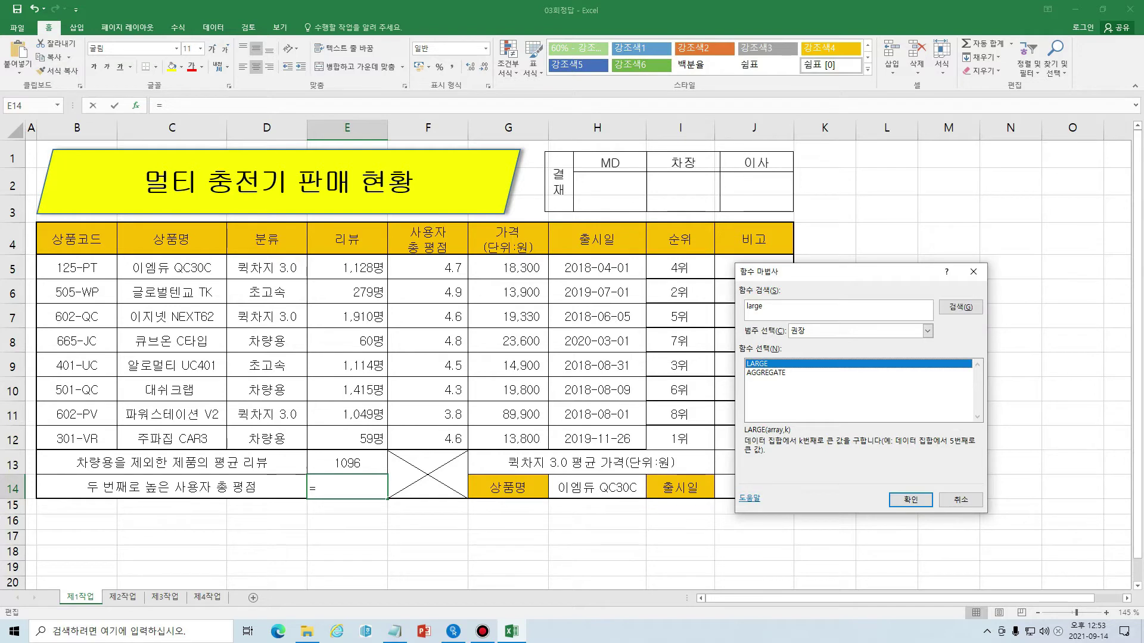
pyautogui.click(902, 499)
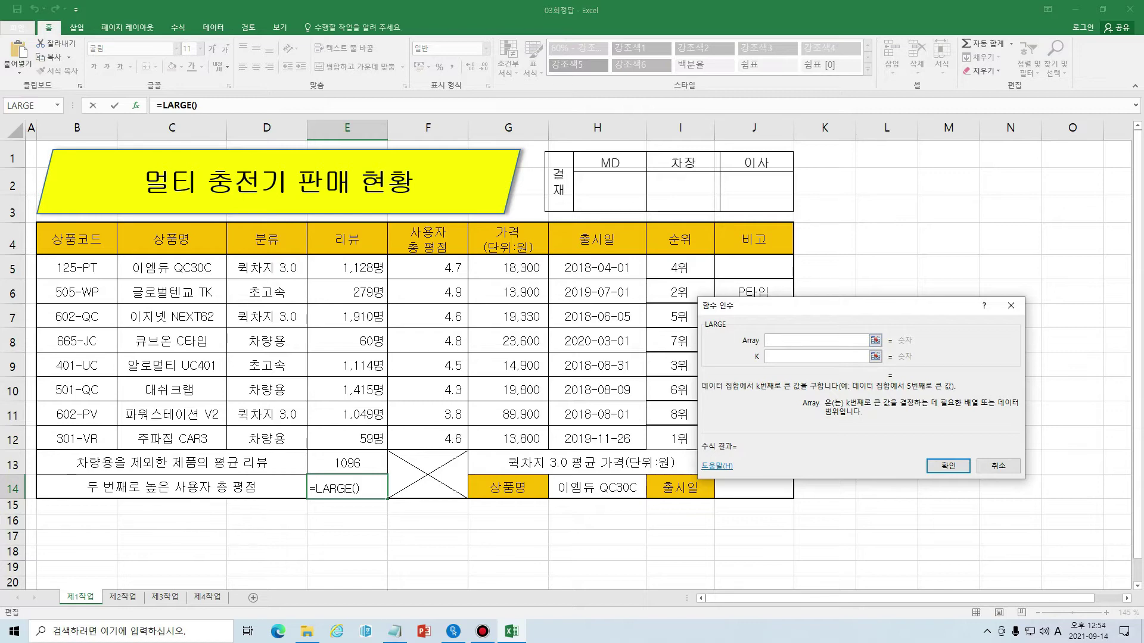
# Step: Set the LARGE array to the named range 평점 and K to 2, and complete the formula in E14
pyautogui.moveTo(420, 268); pyautogui.dragTo(427, 438)
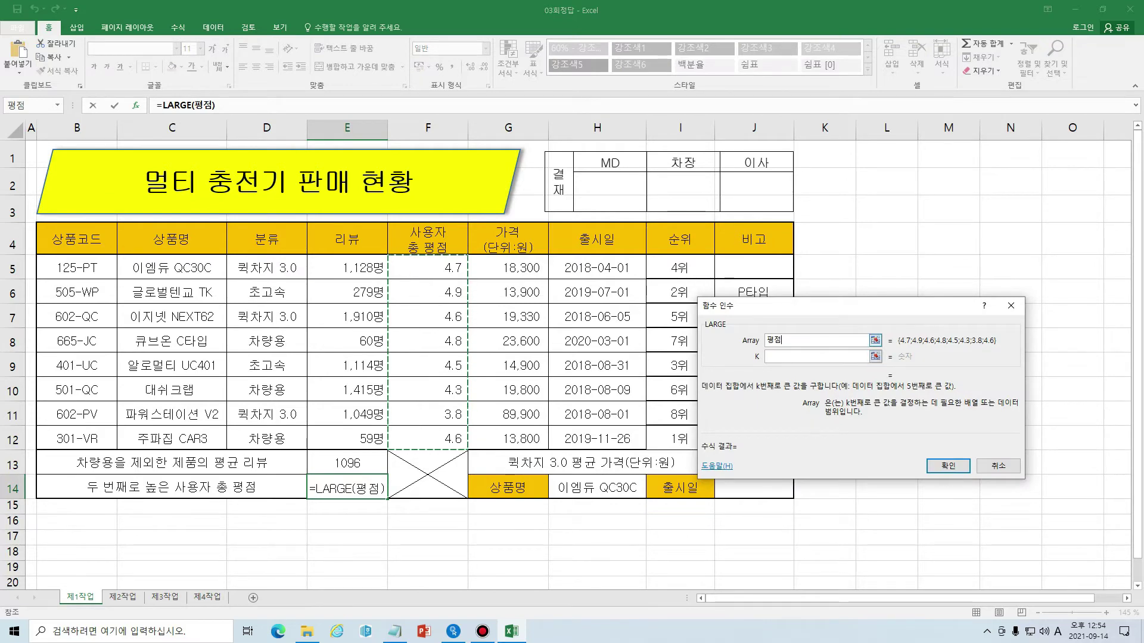
pyautogui.moveTo(425, 262); pyautogui.dragTo(427, 439)
pyautogui.write('v')
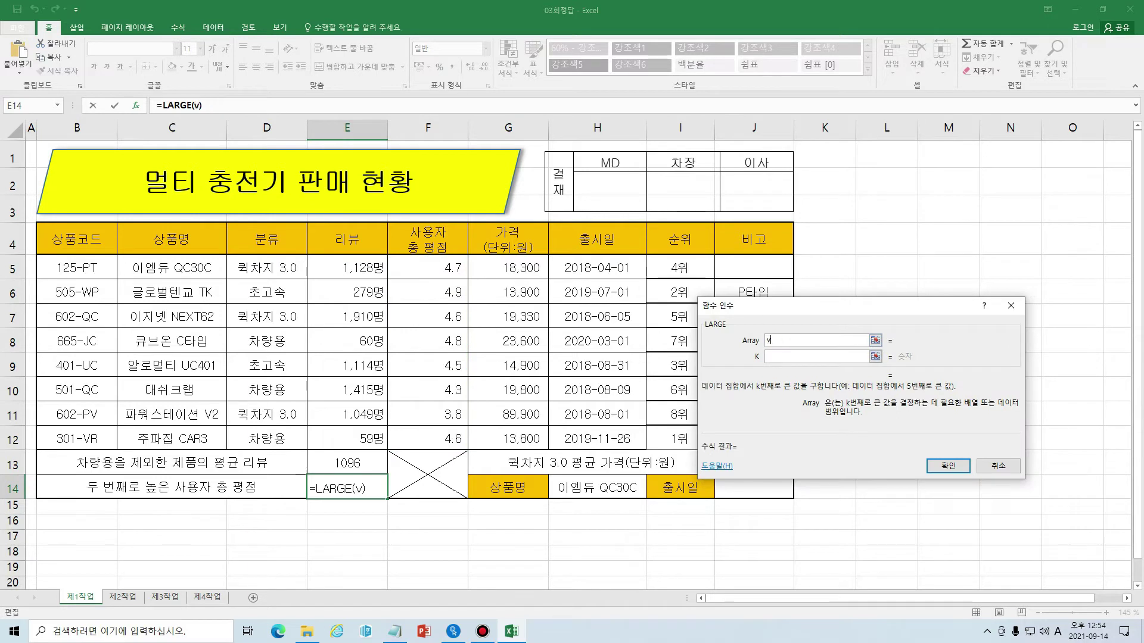
pyautogui.press('BackSpace')
pyautogui.press('Hangul')
pyautogui.write('평ㅈㅓㅁ')
pyautogui.press('Tab')
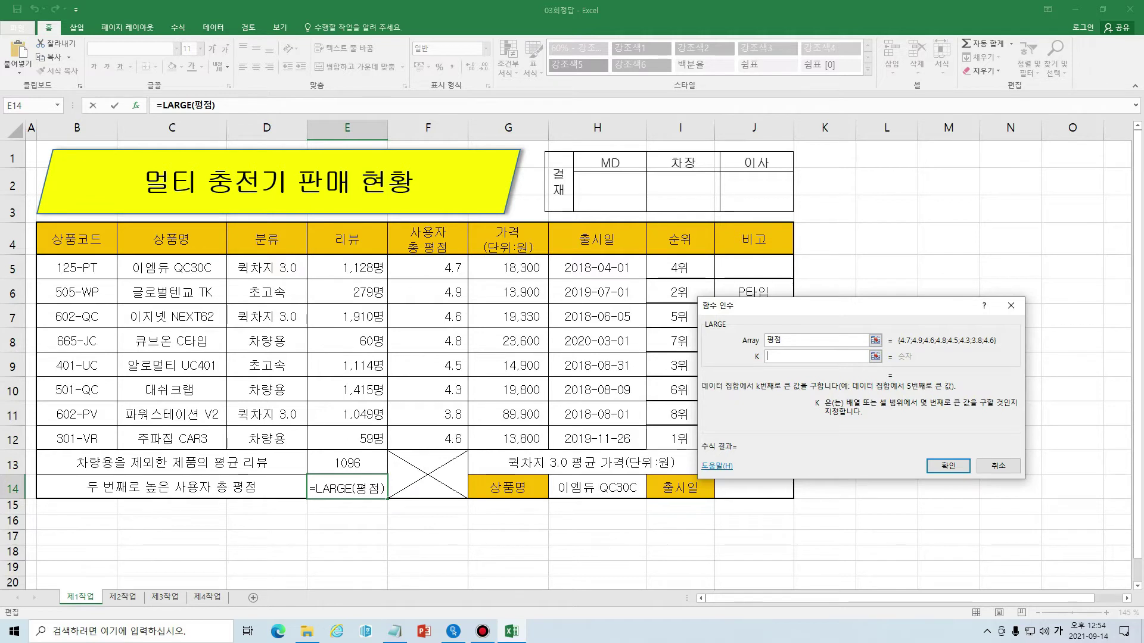
pyautogui.write('2')
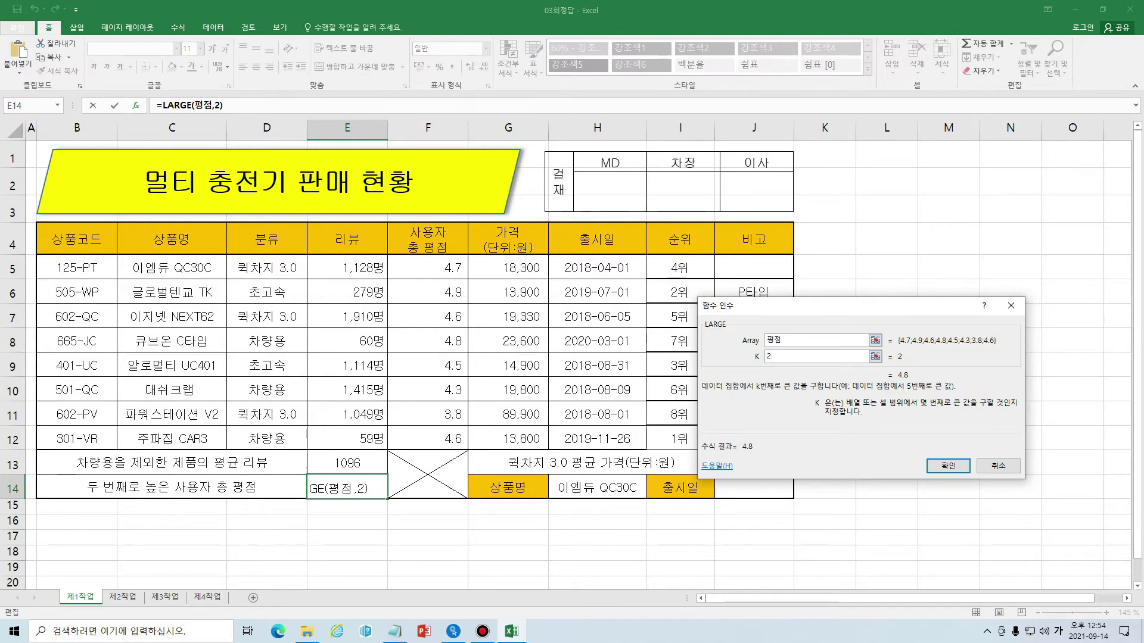
pyautogui.press('Return')
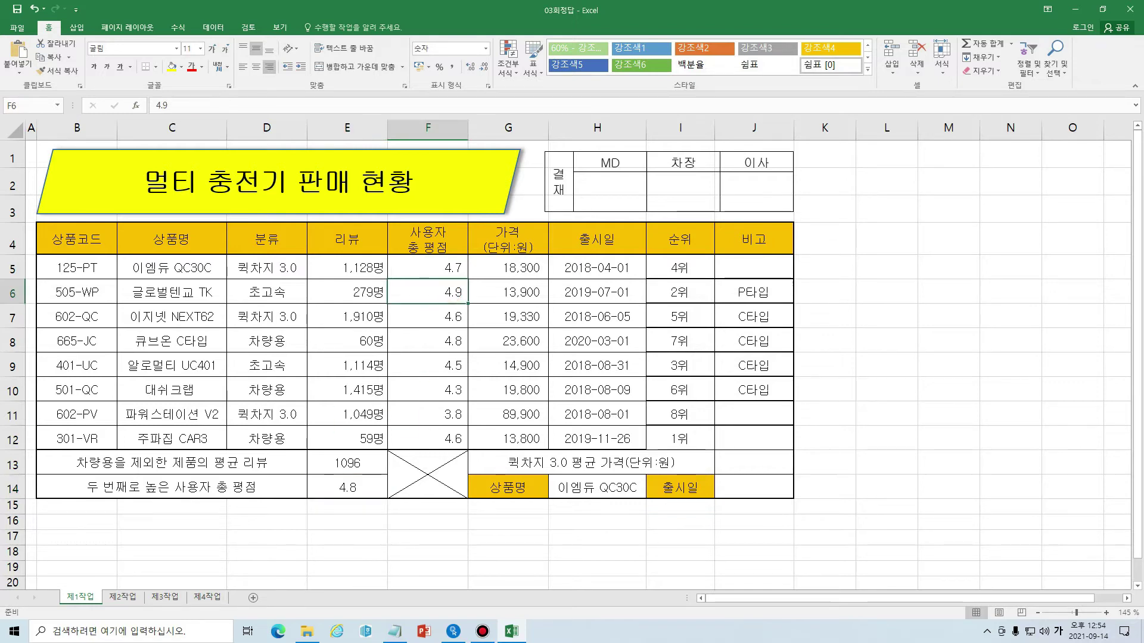
# Step: Check the ratings in F6 and F8 against E14 and review the arguments of its LARGE formula
pyautogui.click(454, 342)
pyautogui.click(455, 292)
pyautogui.click(454, 336)
pyautogui.click(365, 492)
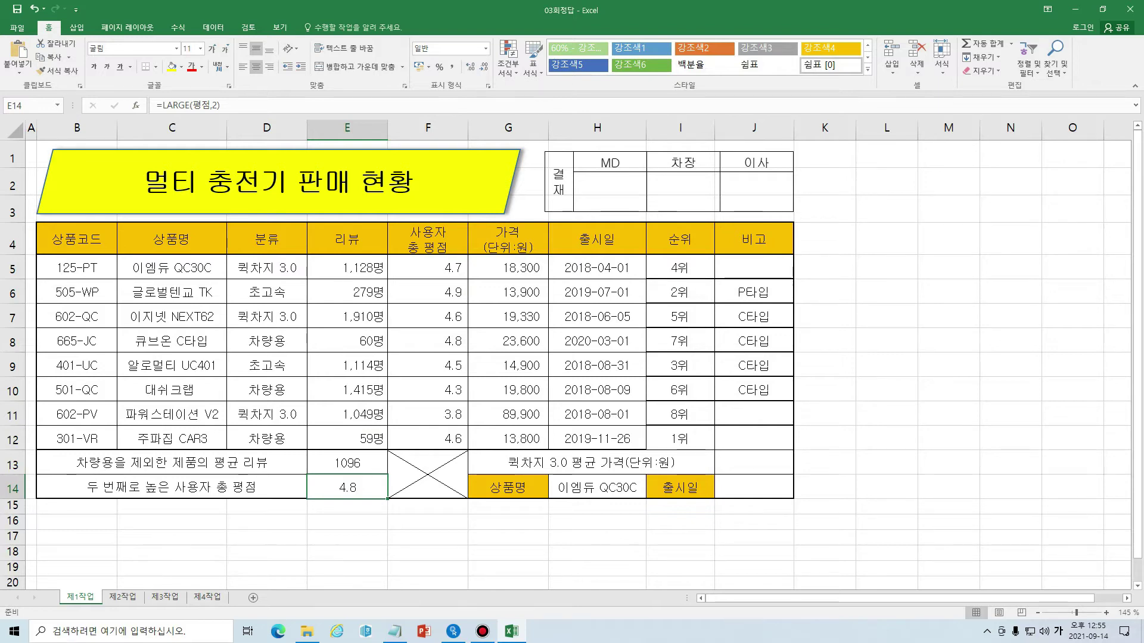
pyautogui.click(135, 105)
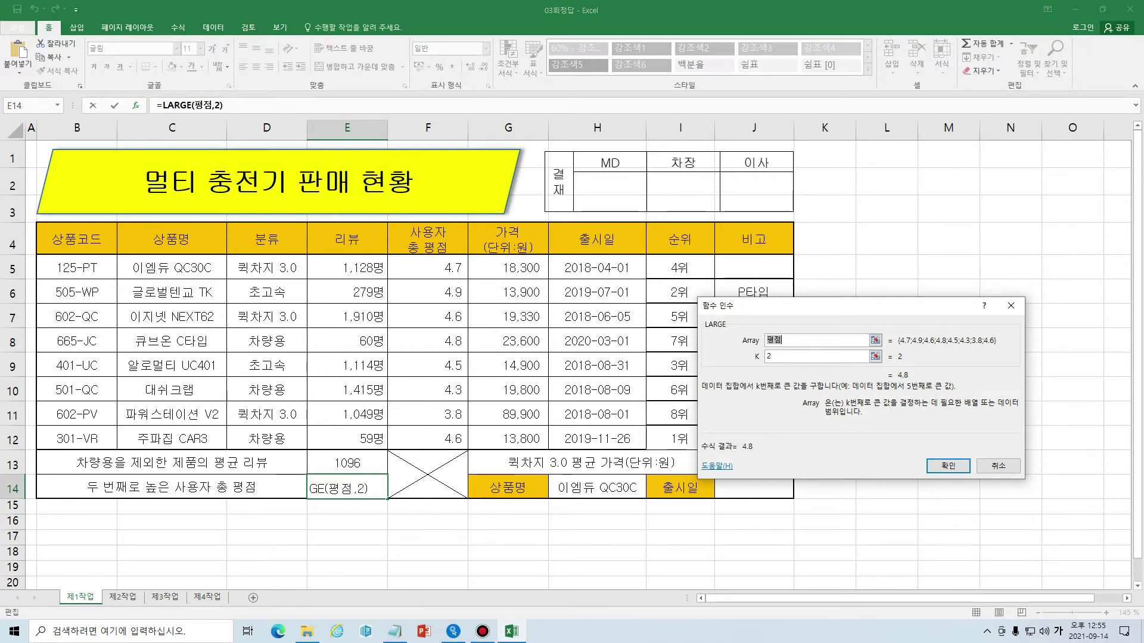
pyautogui.click(947, 466)
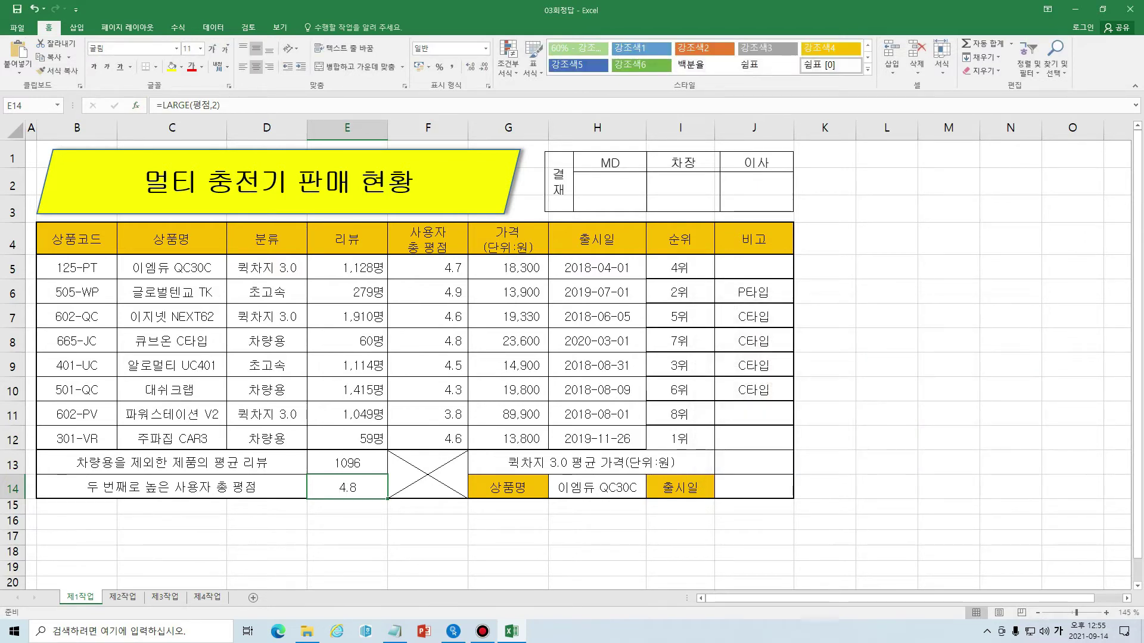
# Step: Examine the 분류 header with the 퀵차지 3.0 and 초고속 cells below it as possible criteria for J13
pyautogui.click(769, 466)
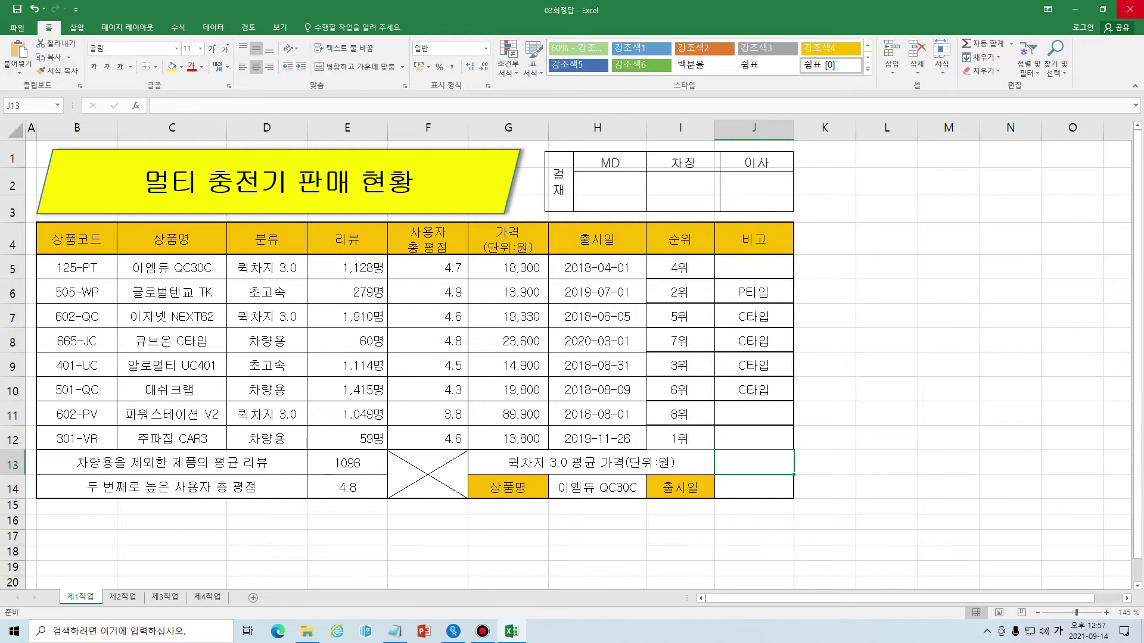
pyautogui.moveTo(275, 240); pyautogui.dragTo(288, 268)
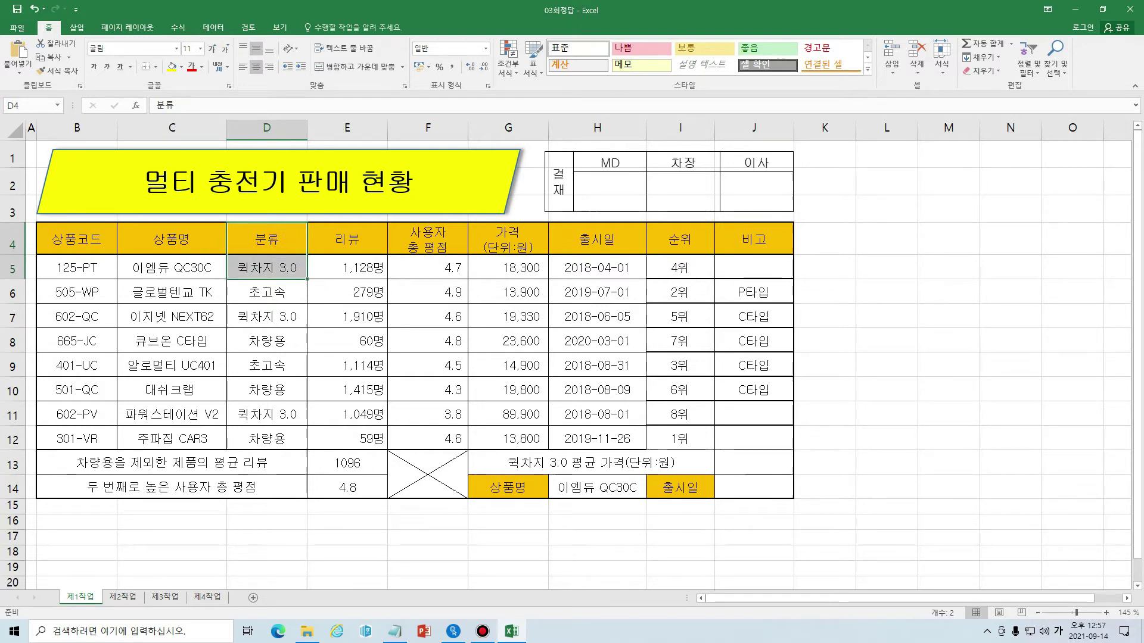
pyautogui.click(737, 461)
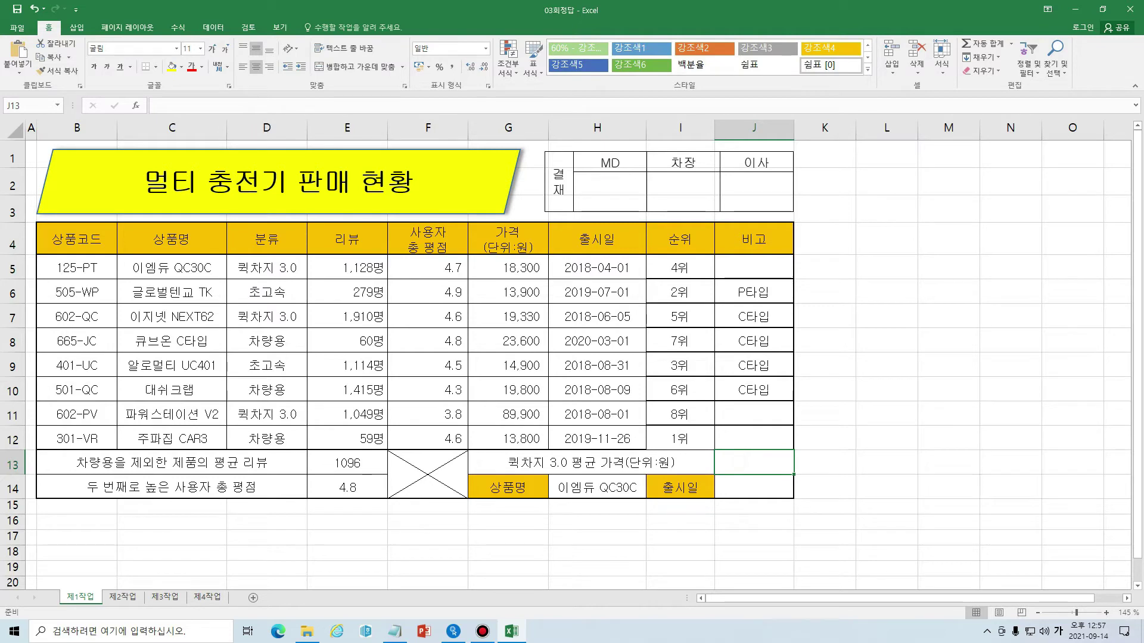
pyautogui.click(288, 294)
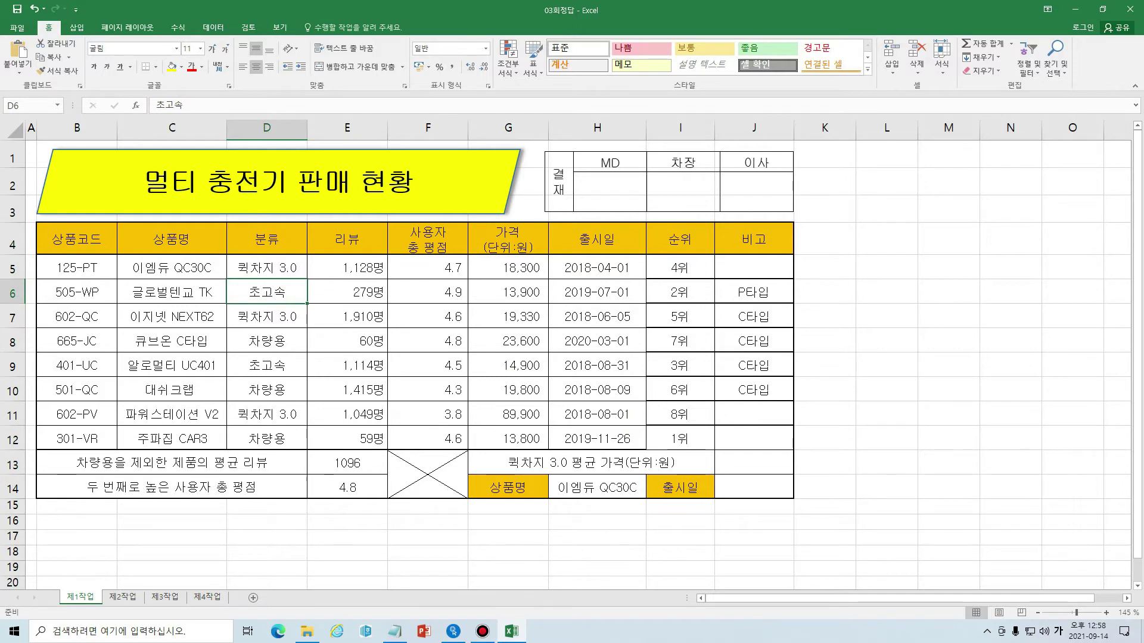
pyautogui.click(276, 243)
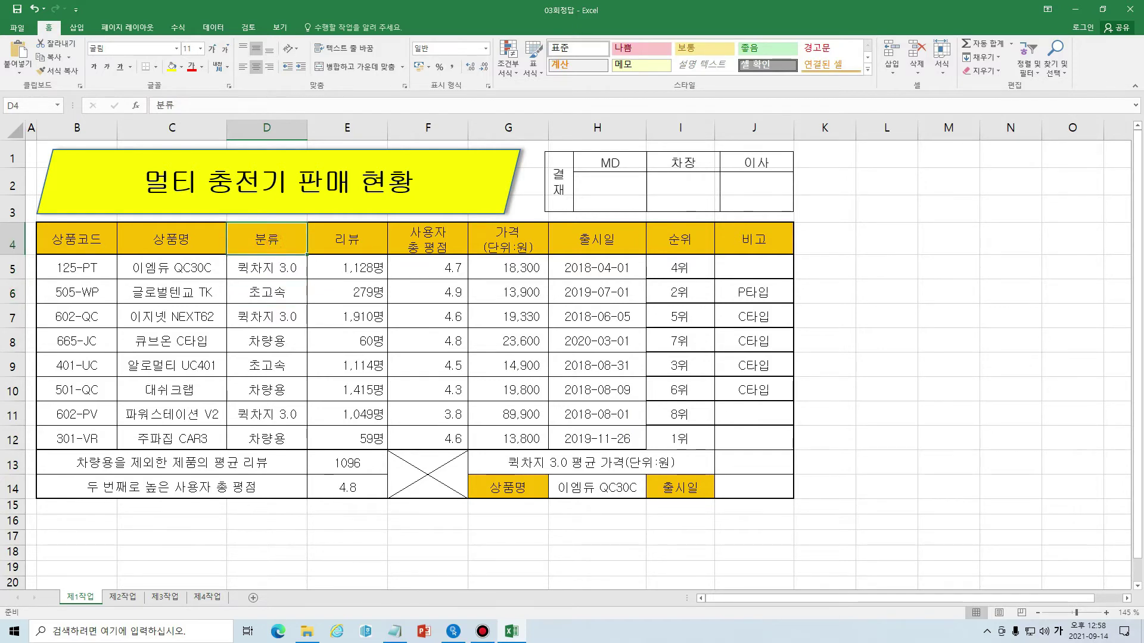
pyautogui.click(283, 295)
pyautogui.click(280, 245)
pyautogui.click(276, 286)
pyautogui.click(283, 244)
pyautogui.click(276, 293)
pyautogui.click(279, 241)
# Step: Copy the 분류 header from D4 to L4 and 초고속 from D6 to L5 as a separate criteria range
pyautogui.click(286, 244)
pyautogui.hotkey('ctrl', 'c')
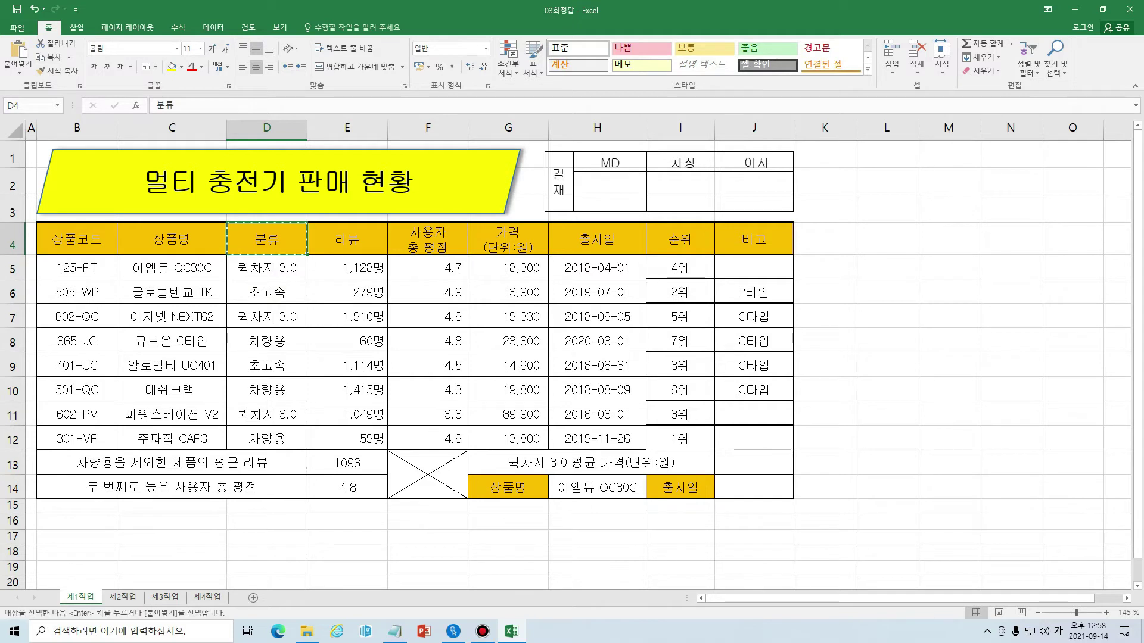
pyautogui.click(893, 248)
pyautogui.hotkey('ctrl', 'v')
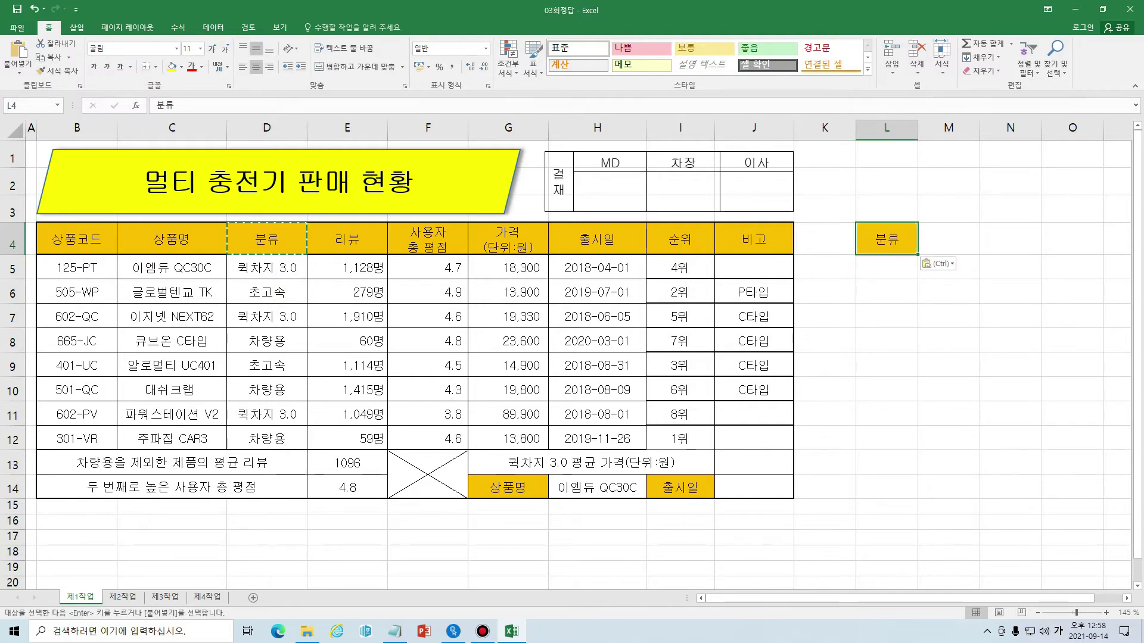
pyautogui.click(274, 296)
pyautogui.hotkey('ctrl', 'c')
pyautogui.click(891, 268)
pyautogui.hotkey('ctrl', 'v')
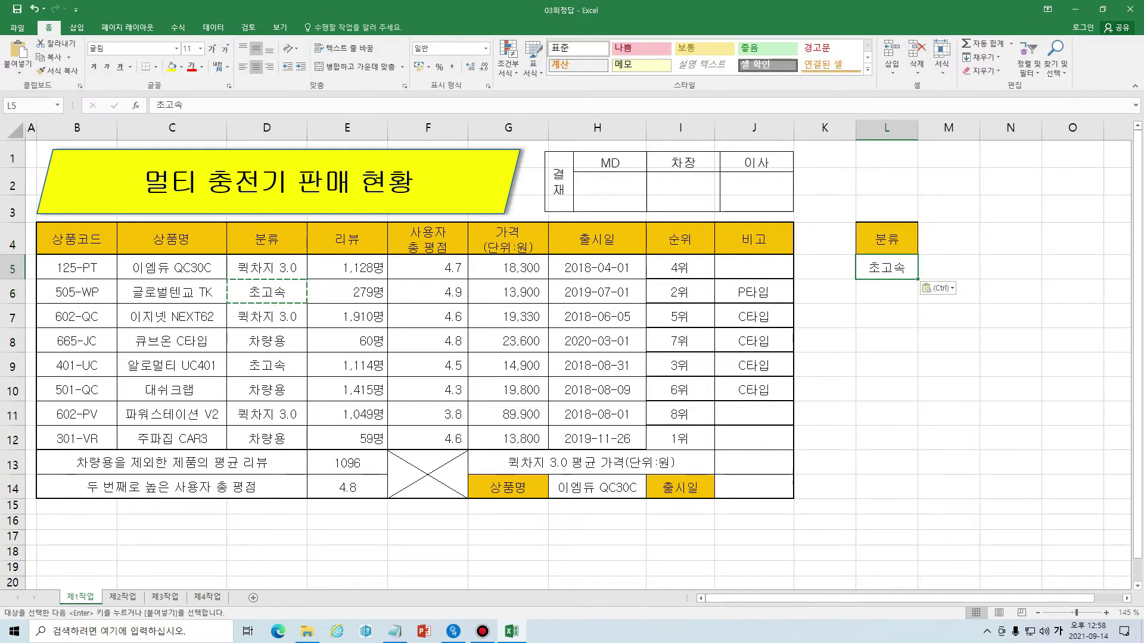
pyautogui.click(984, 353)
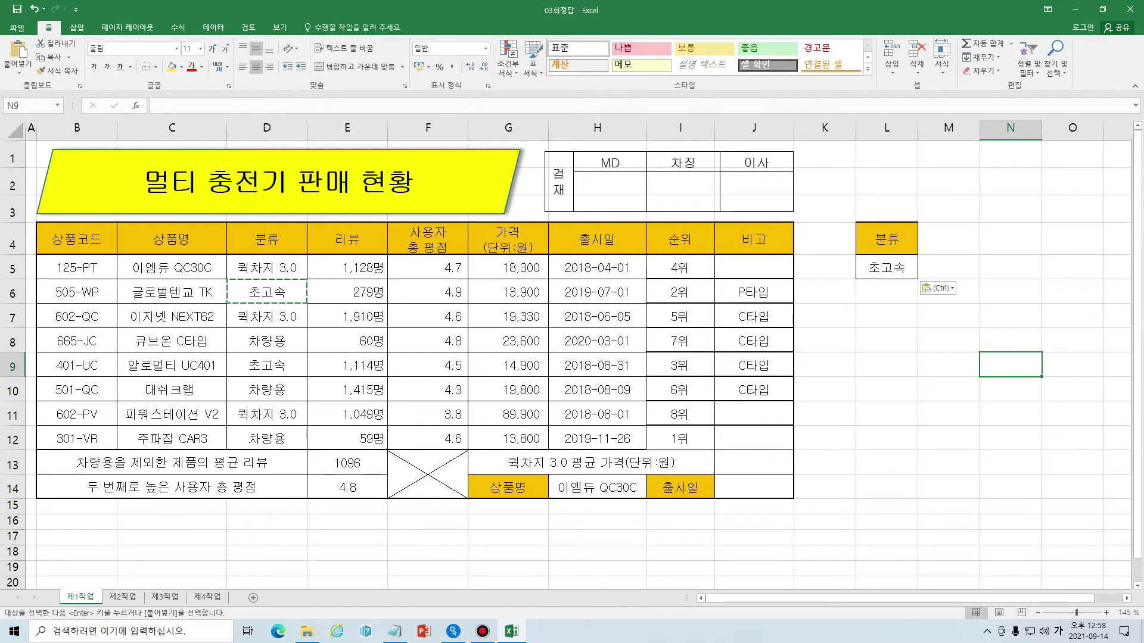
pyautogui.click(737, 457)
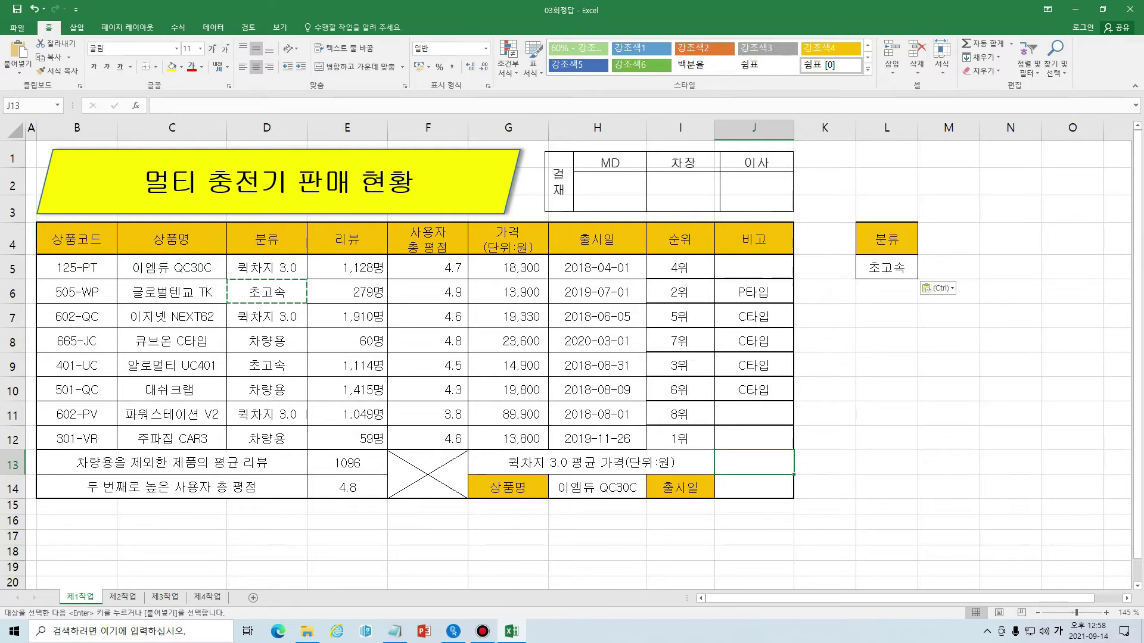
# Step: Delete column L with the copied criteria cells
pyautogui.click(886, 127)
pyautogui.rightClick(887, 129)
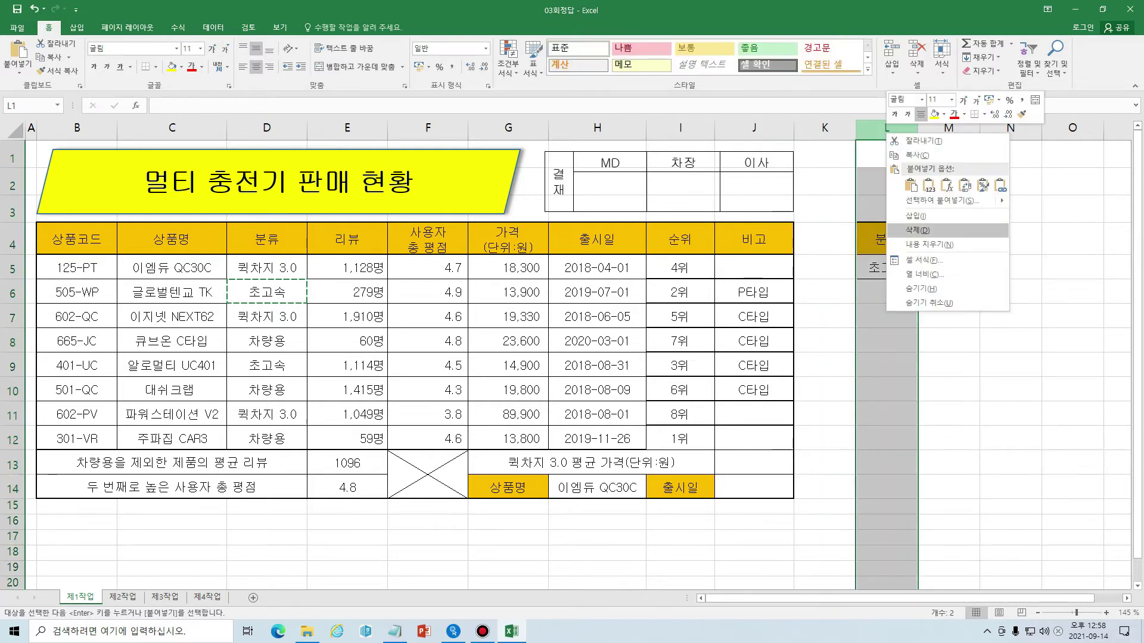
pyautogui.click(917, 230)
# Step: Search for DAVERAGE and insert it as the function in J13
pyautogui.click(756, 462)
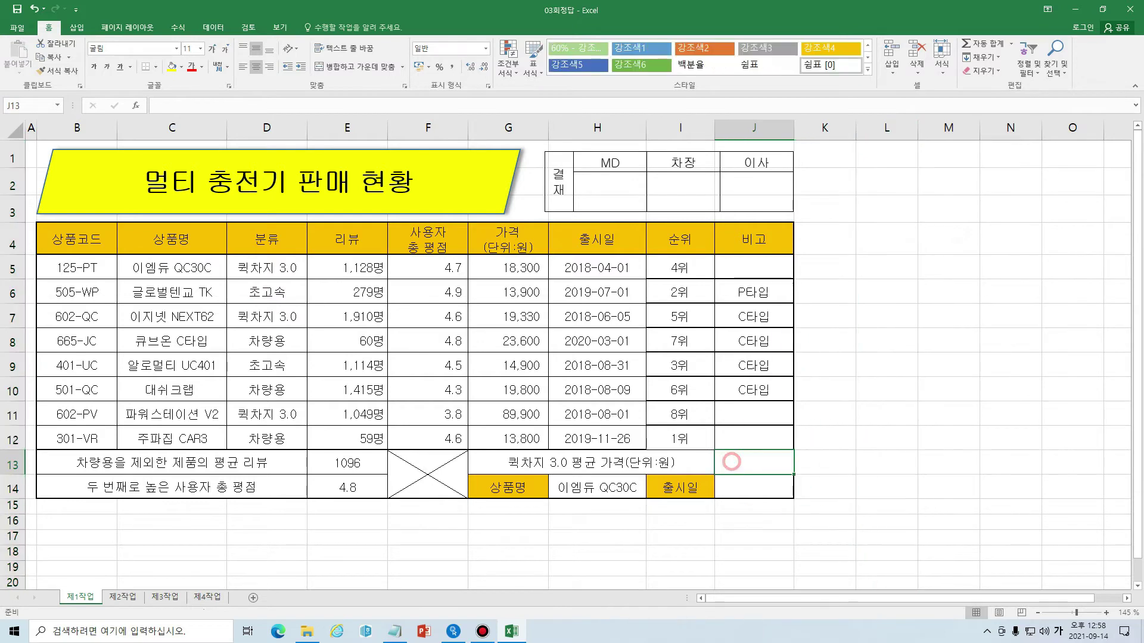
pyautogui.click(136, 105)
pyautogui.click(808, 316)
pyautogui.write('daverage')
pyautogui.press('Return')
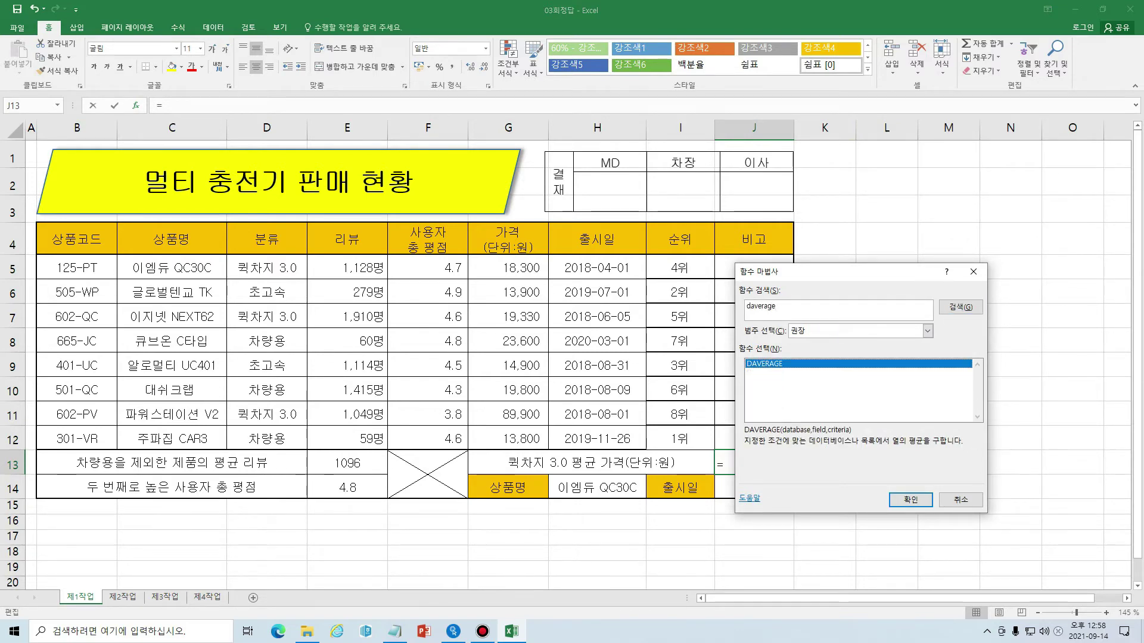
pyautogui.press('Return')
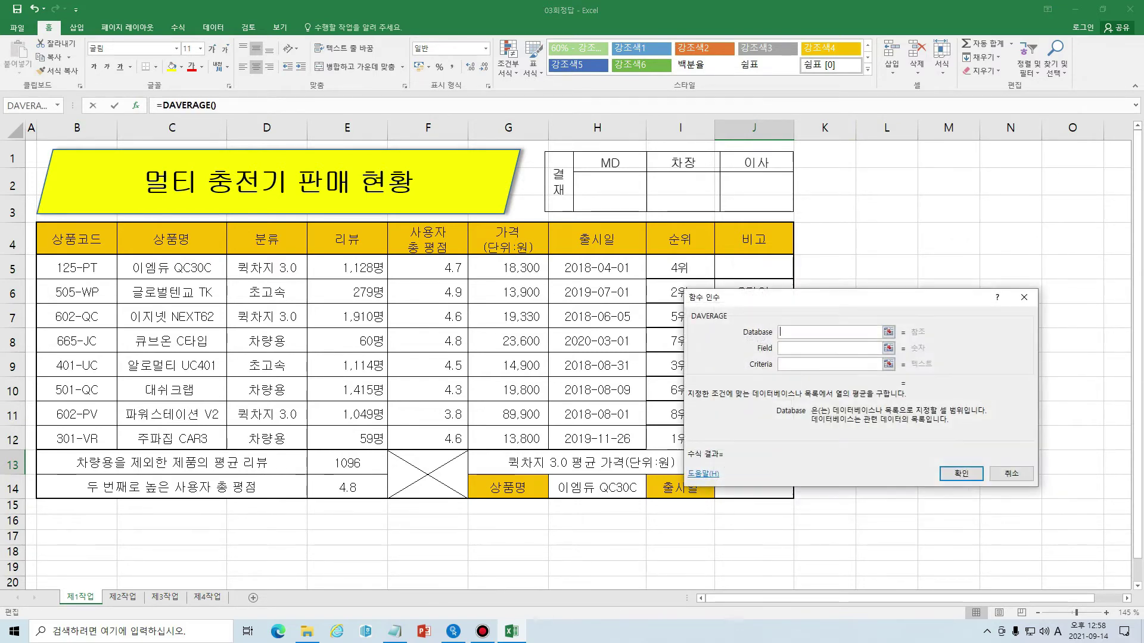
# Step: Move the arguments dialog clear of the table and set the DAVERAGE database range to B4:H12
pyautogui.moveTo(807, 304); pyautogui.dragTo(734, 132)
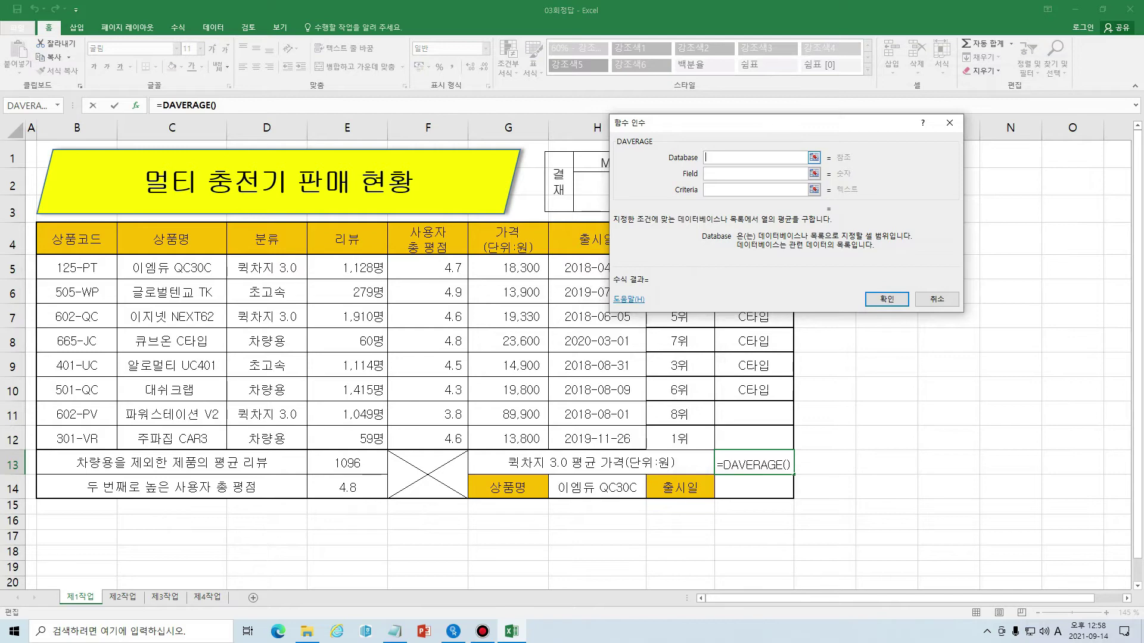
pyautogui.click(754, 174)
pyautogui.click(755, 190)
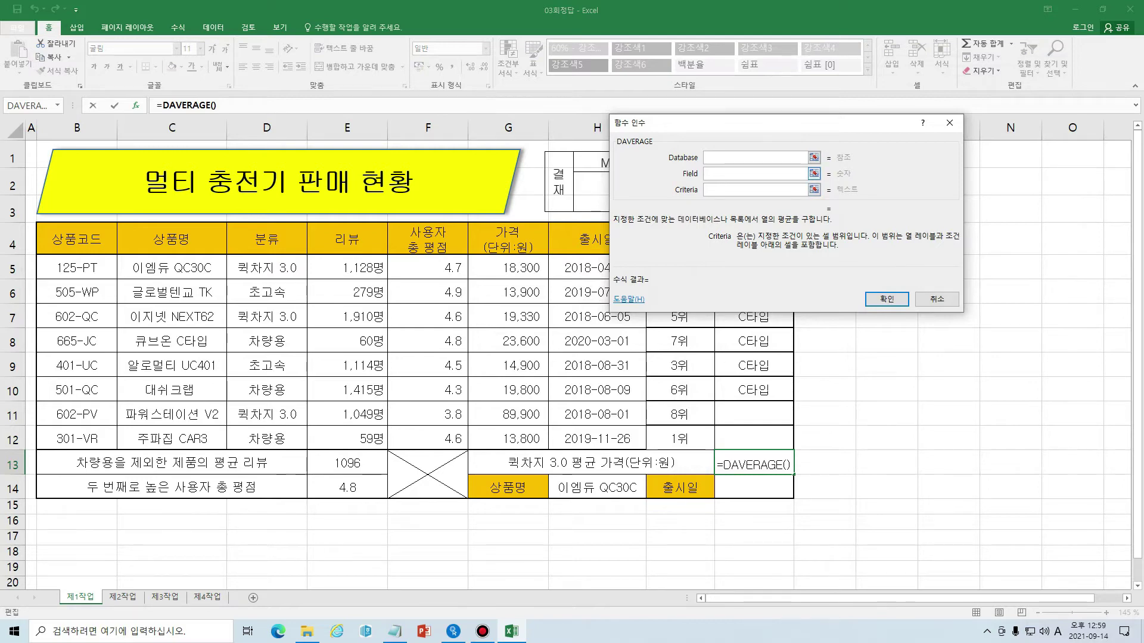
pyautogui.click(766, 158)
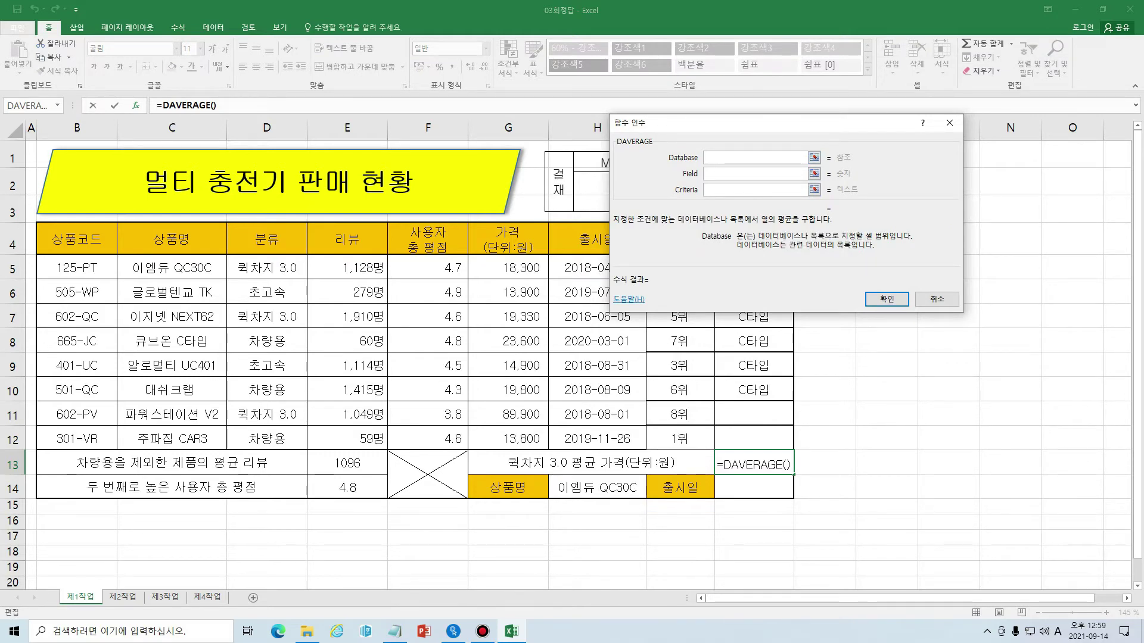
pyautogui.moveTo(75, 238); pyautogui.dragTo(754, 487)
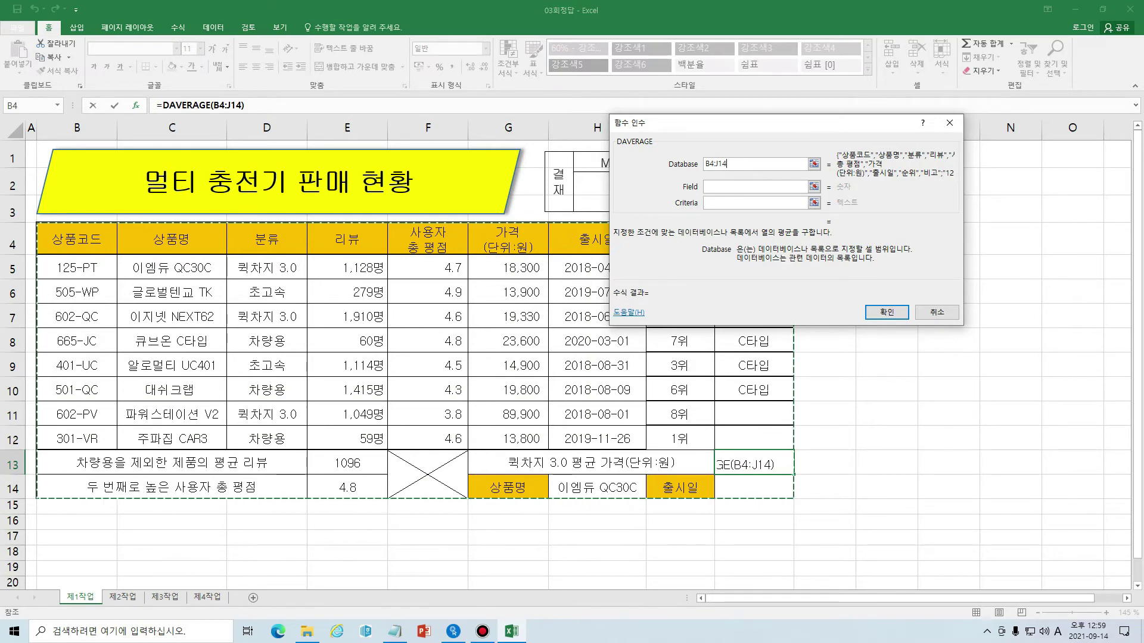
pyautogui.click(61, 239)
pyautogui.moveTo(61, 240); pyautogui.dragTo(791, 446)
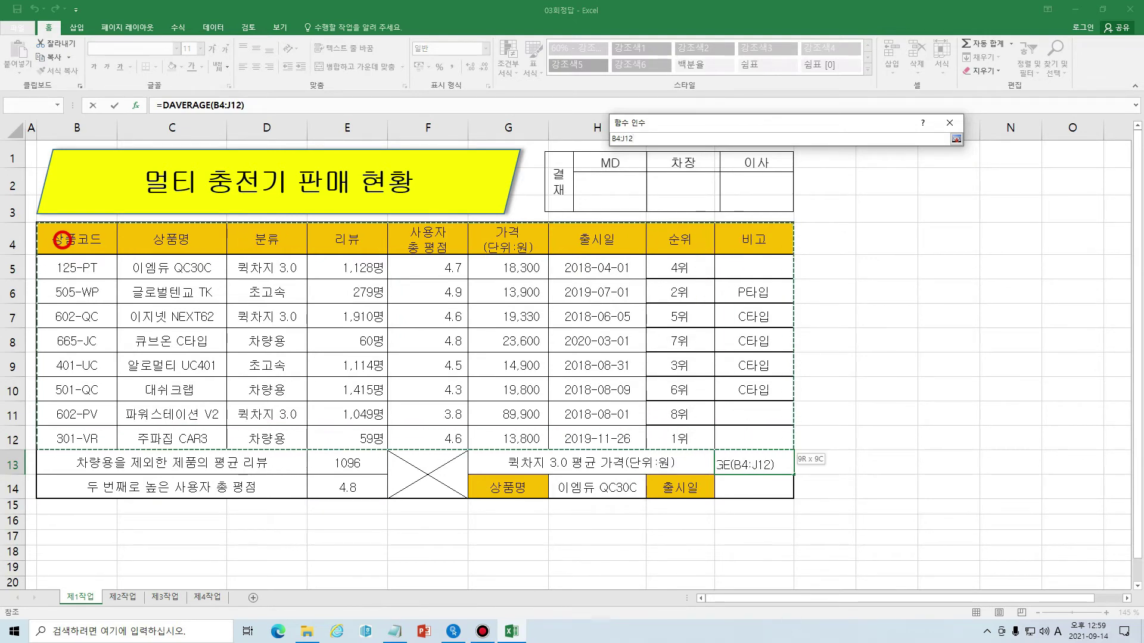
pyautogui.moveTo(791, 446); pyautogui.dragTo(647, 451)
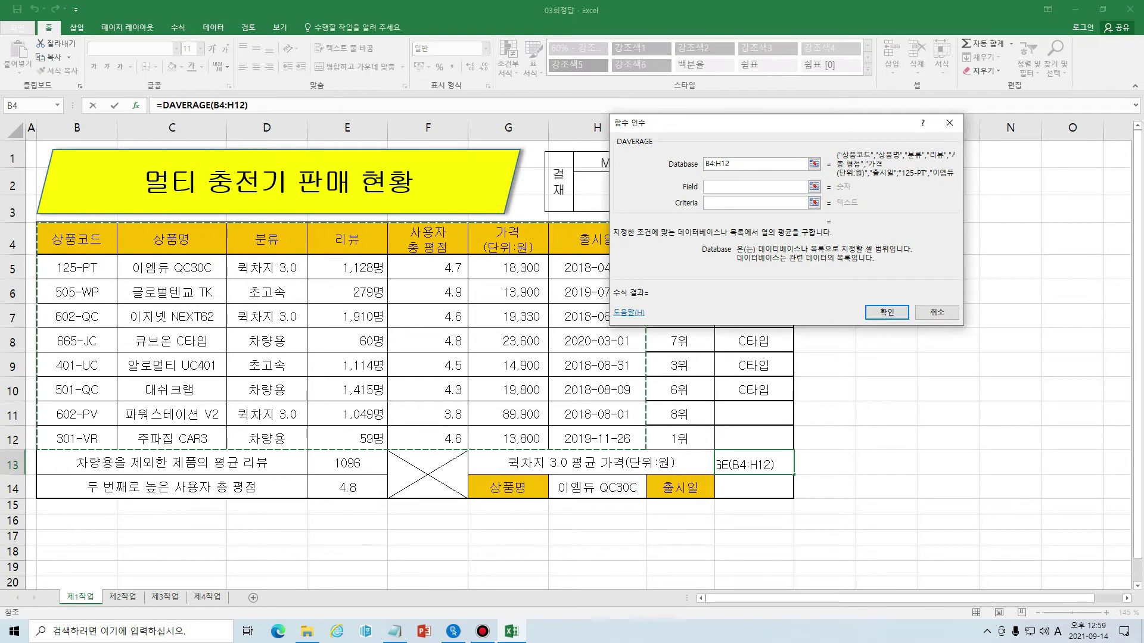
# Step: Set the DAVERAGE field argument to 6, the position of the 가격(단위:원) column within the database range
pyautogui.press('Tab')
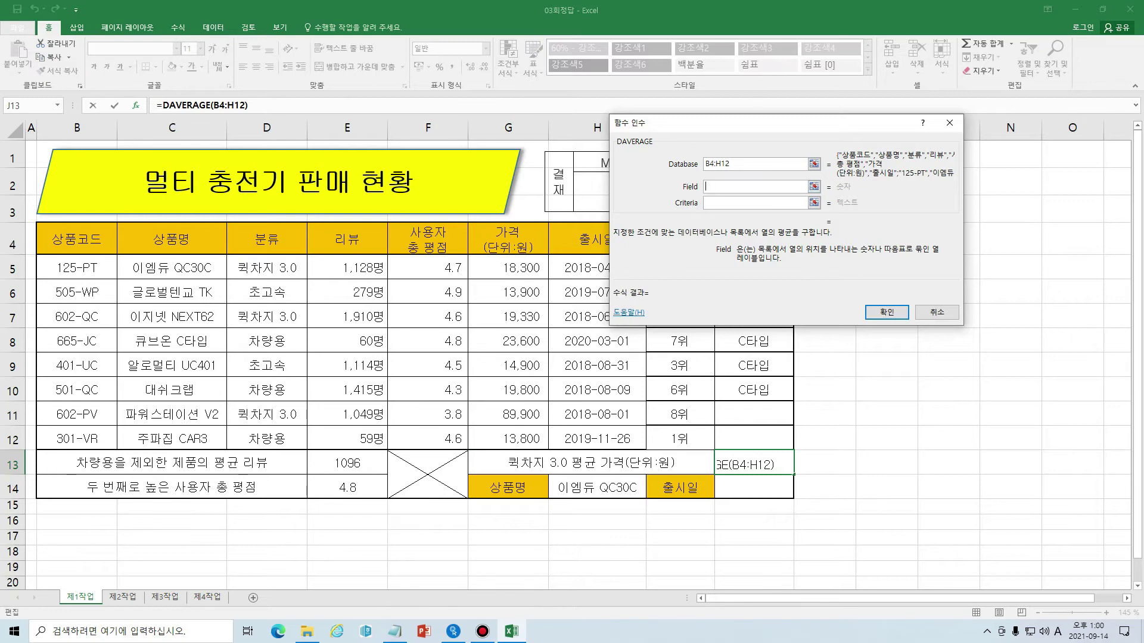
pyautogui.click(516, 235)
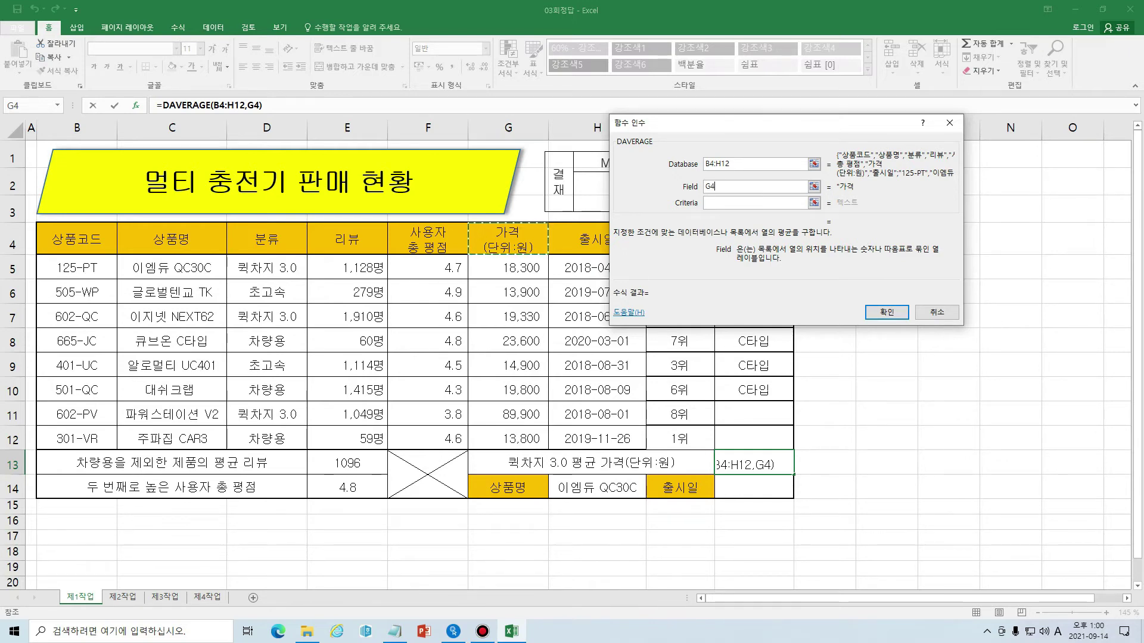
pyautogui.click(102, 240)
pyautogui.click(165, 240)
pyautogui.click(293, 232)
pyautogui.click(354, 238)
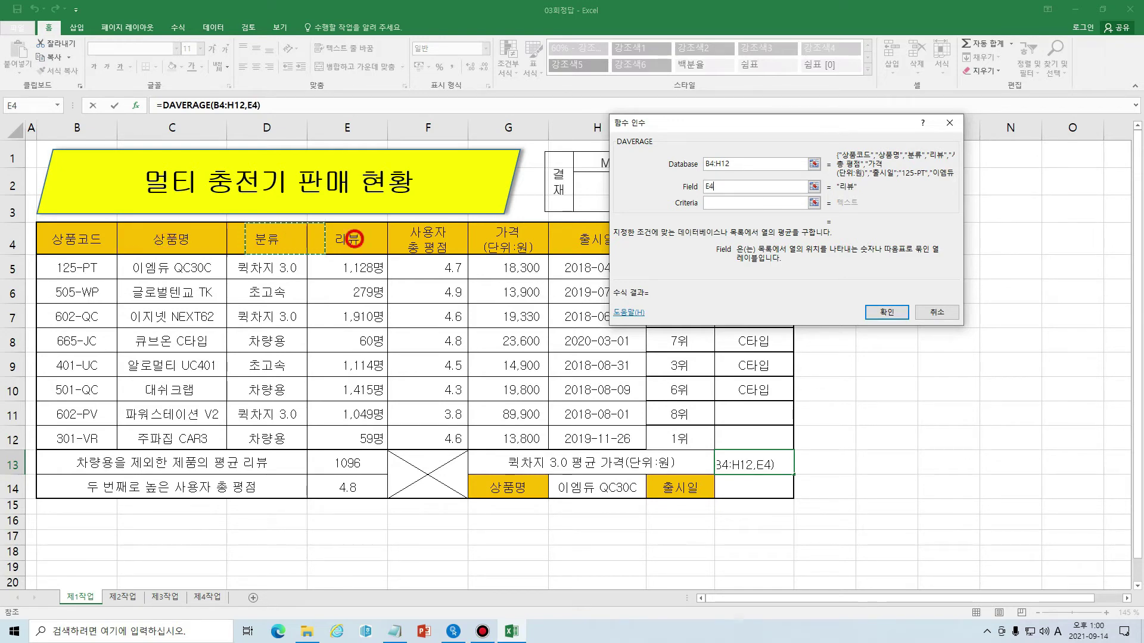
pyautogui.click(442, 243)
pyautogui.click(501, 241)
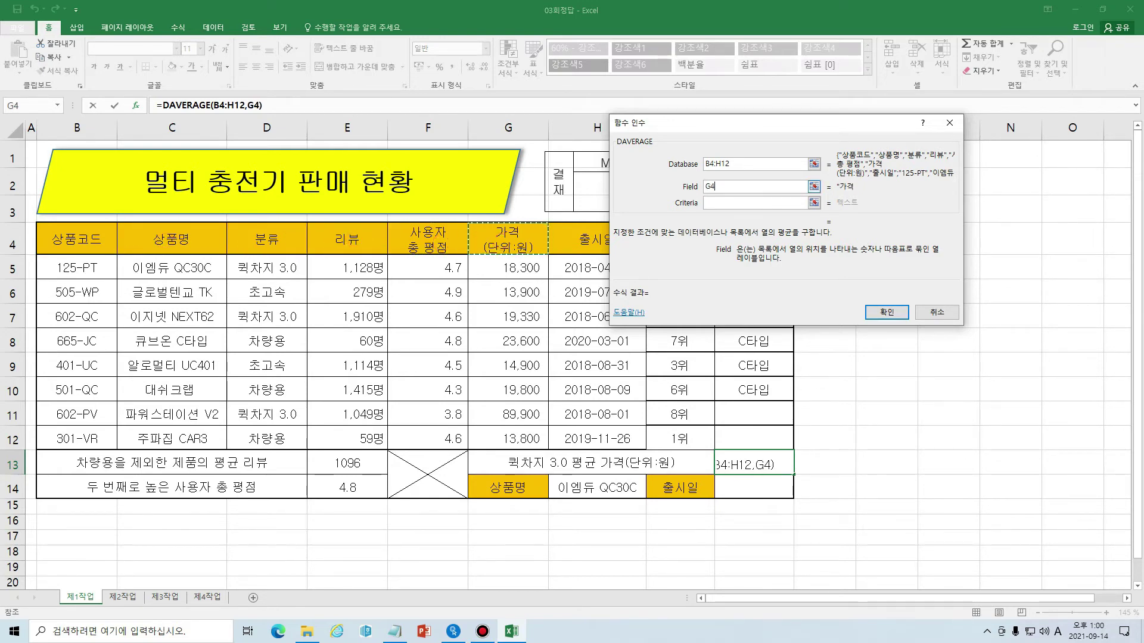
pyautogui.doubleClick(708, 186)
pyautogui.write('6')
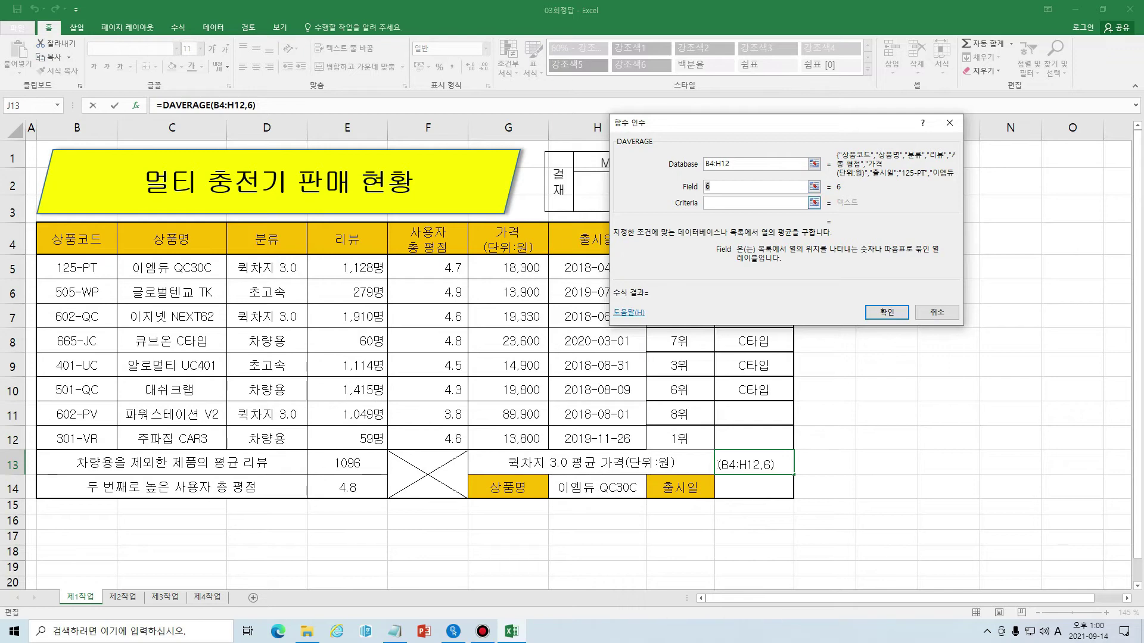
pyautogui.press('Tab')
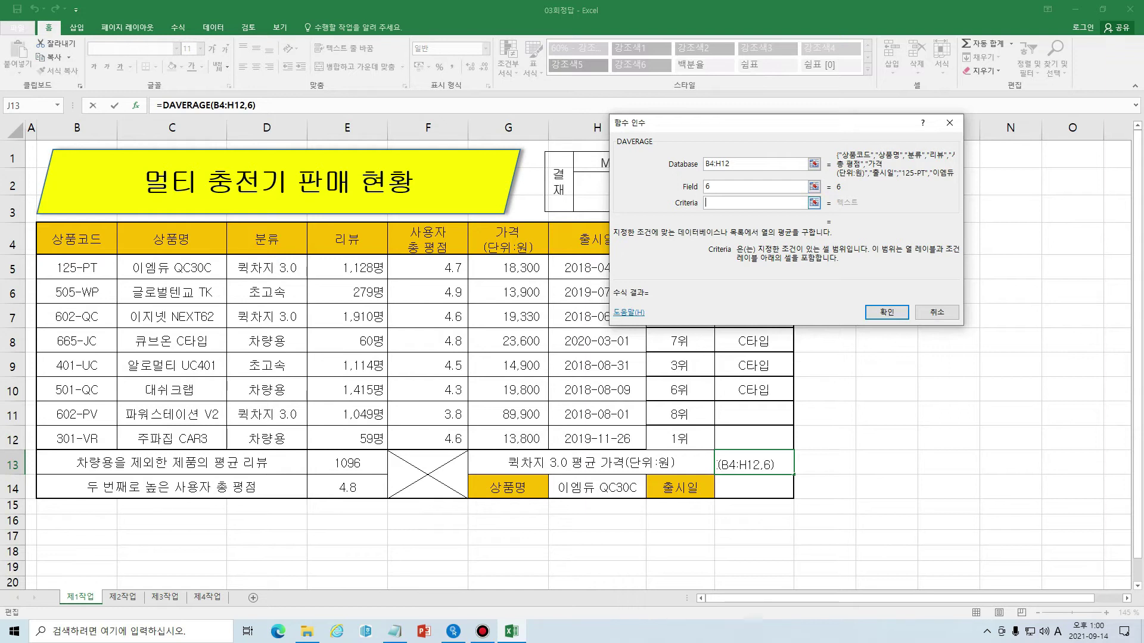
pyautogui.write('"')
pyautogui.press('Hangul')
pyautogui.write('퀵차')
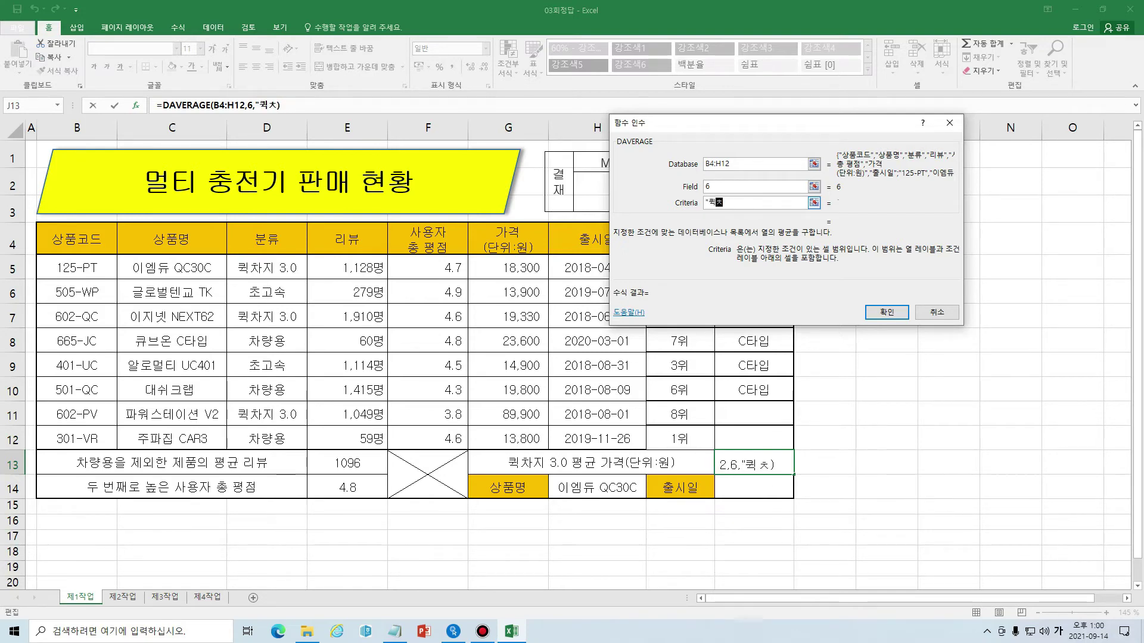
pyautogui.write('지 3.0"')
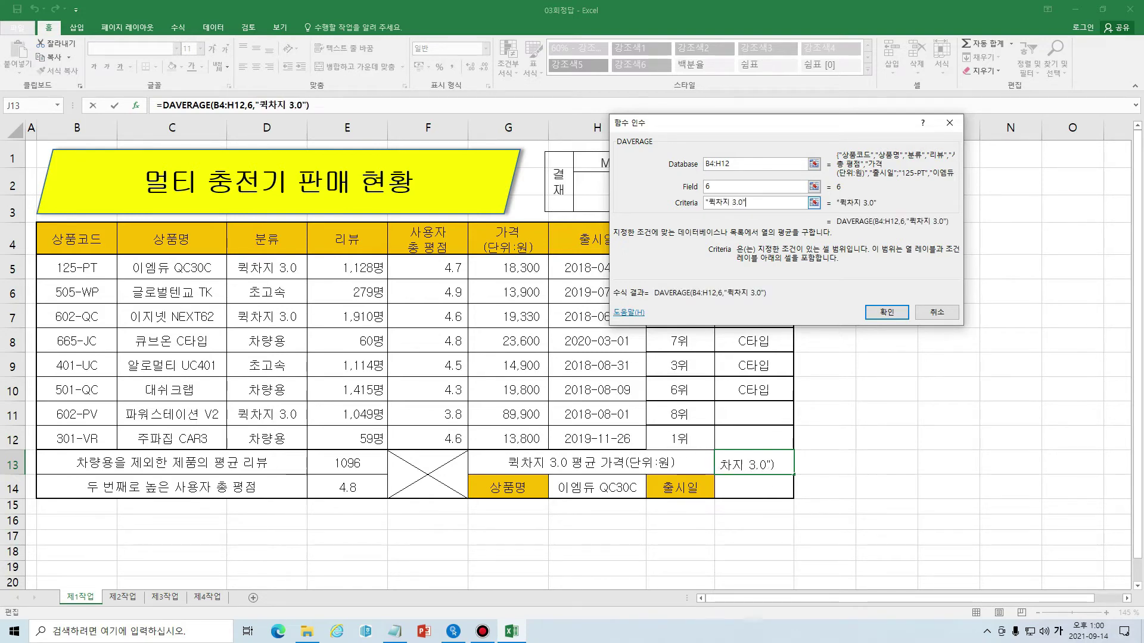
pyautogui.hotkey('shift', 'Home')
pyautogui.press('BackSpace')
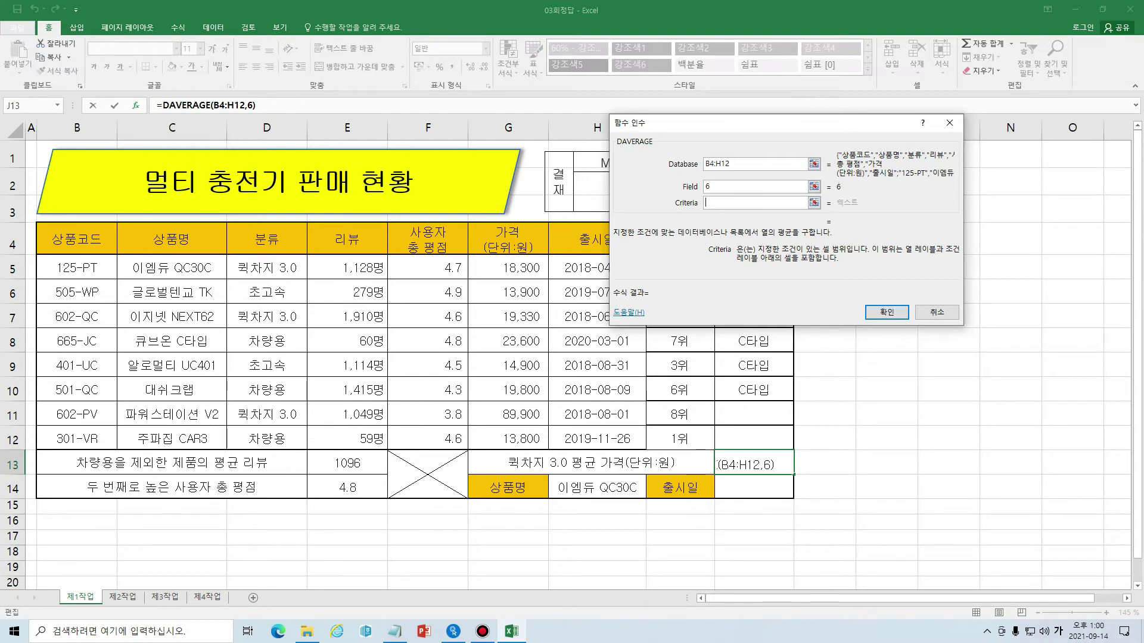
# Step: Set the DAVERAGE criteria to D4:D5, the 분류 header with 퀵차지 3.0, and enter the formula in J13
pyautogui.click(290, 242)
pyautogui.moveTo(289, 241); pyautogui.dragTo(280, 271)
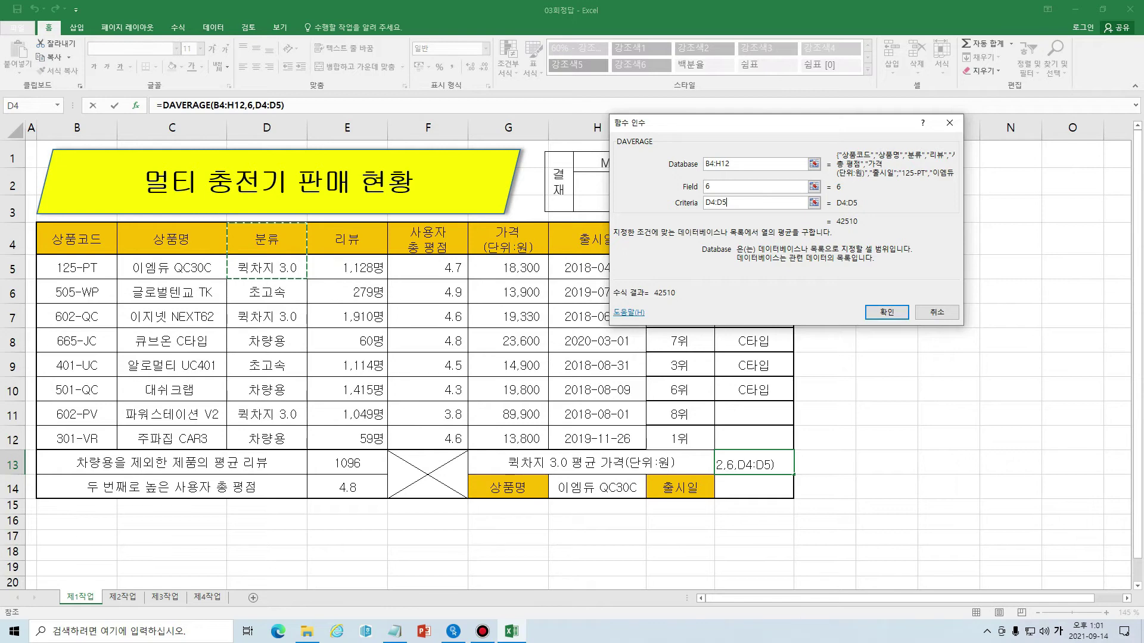
pyautogui.hotkey('shift', 'Down')
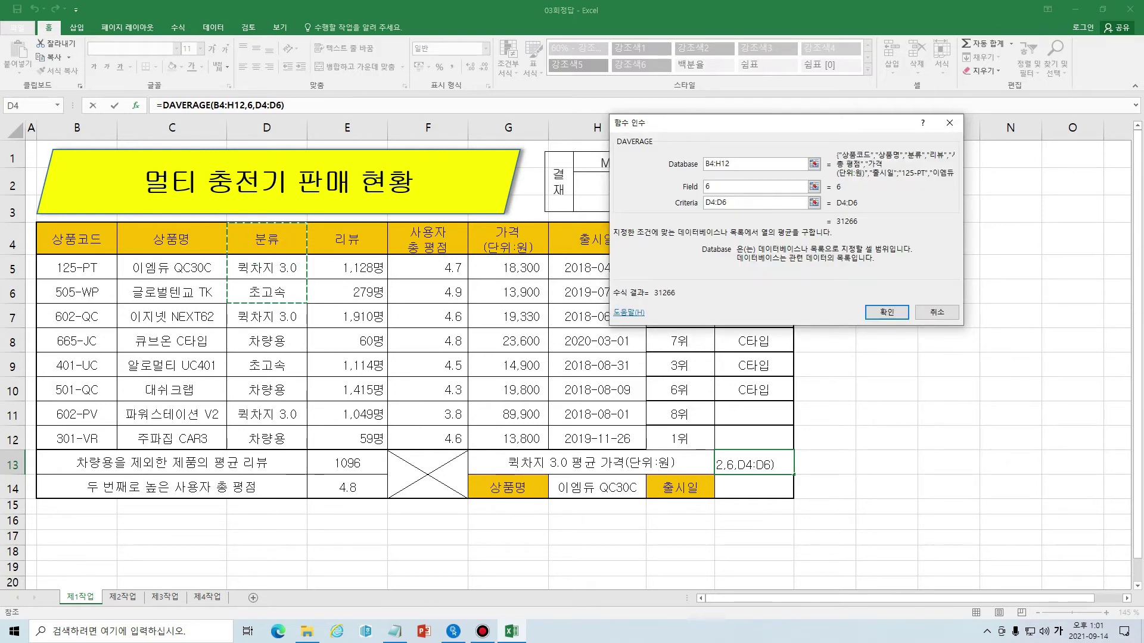
pyautogui.hotkey('shift', 'Up')
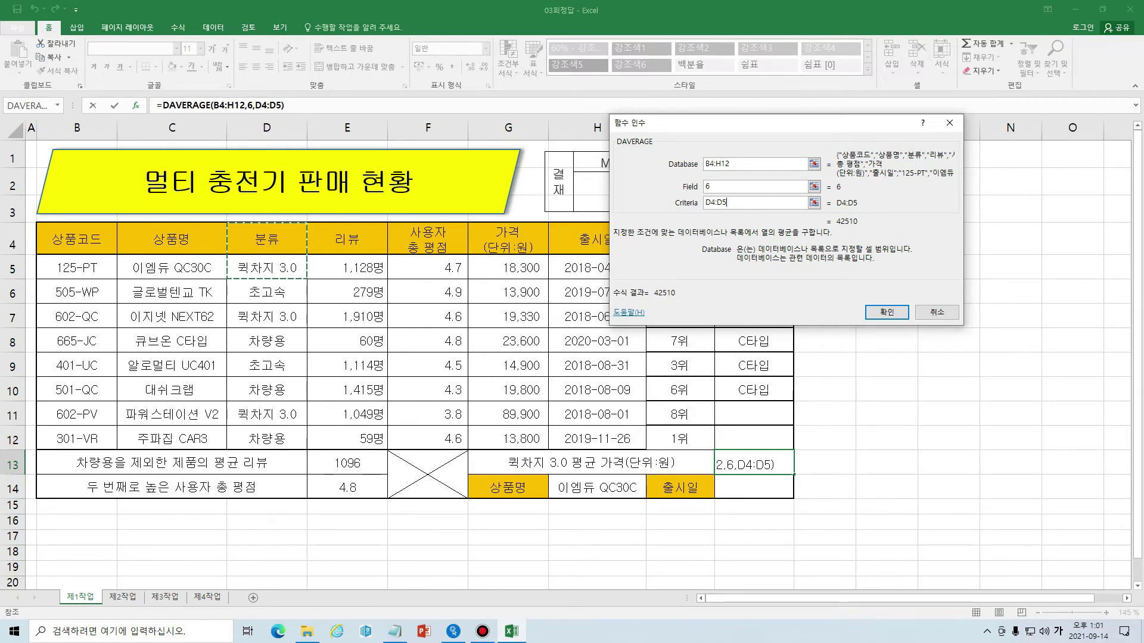
pyautogui.moveTo(289, 240); pyautogui.dragTo(287, 267)
pyautogui.press('Return')
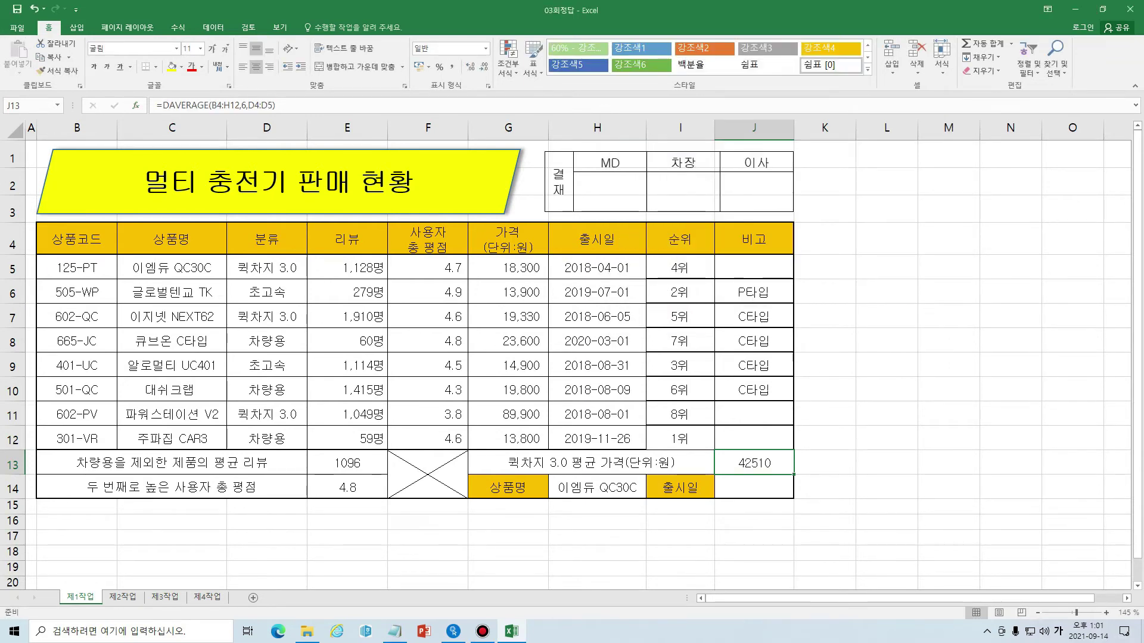
# Step: Examine the 퀵차지 3.0 prices in G5, G7 and G11 and compare them with the average in J13
pyautogui.click(510, 269)
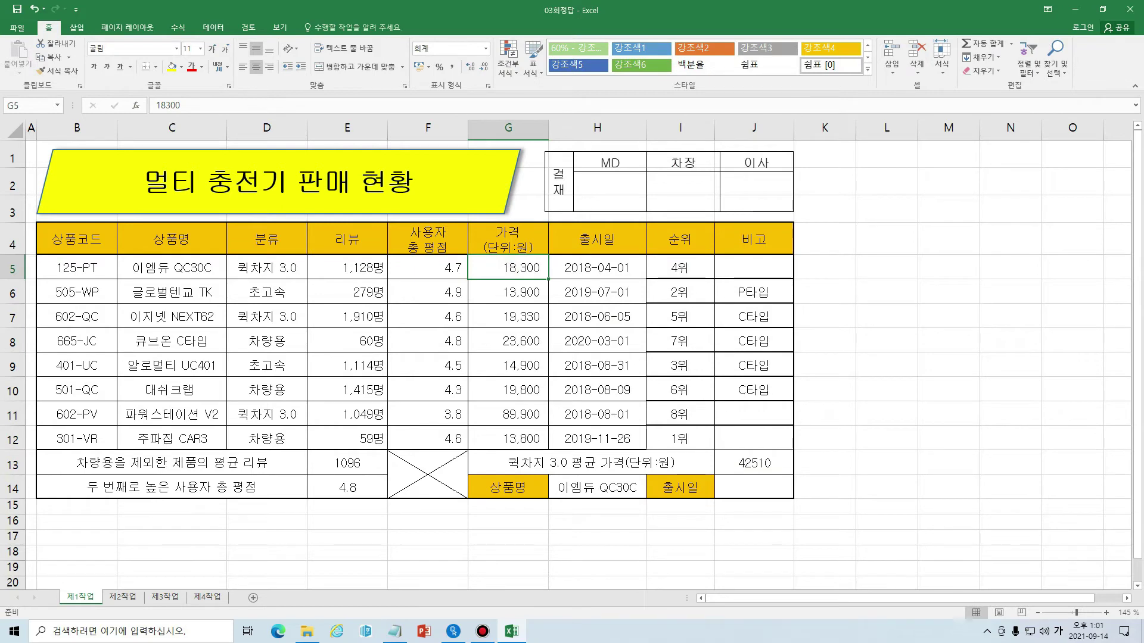
pyautogui.click(509, 317)
pyautogui.click(532, 415)
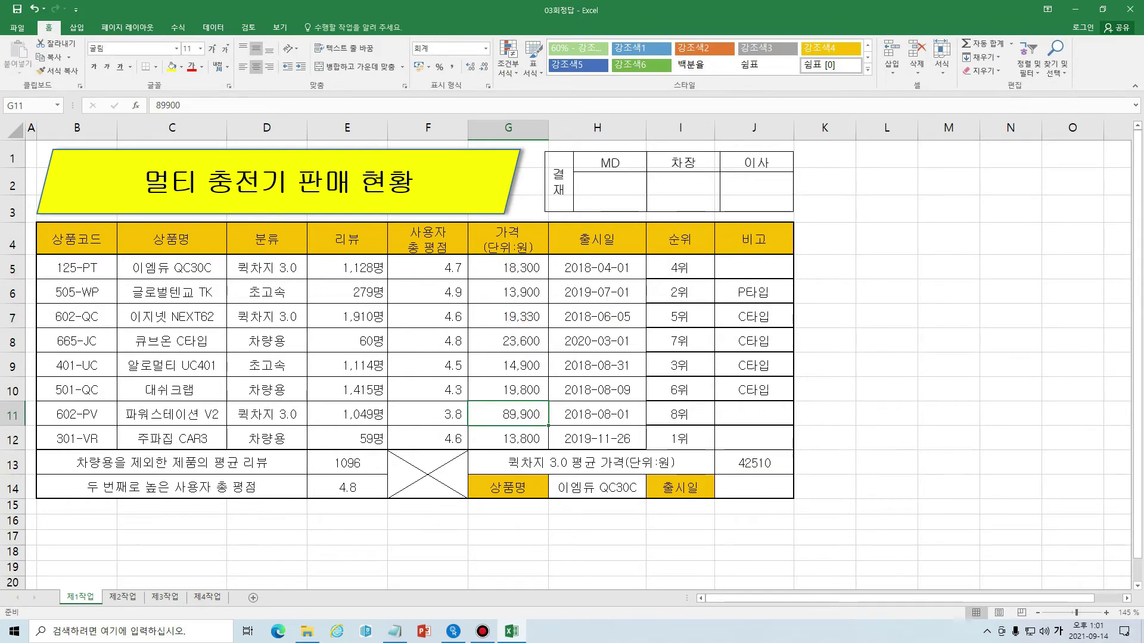
pyautogui.click(531, 266)
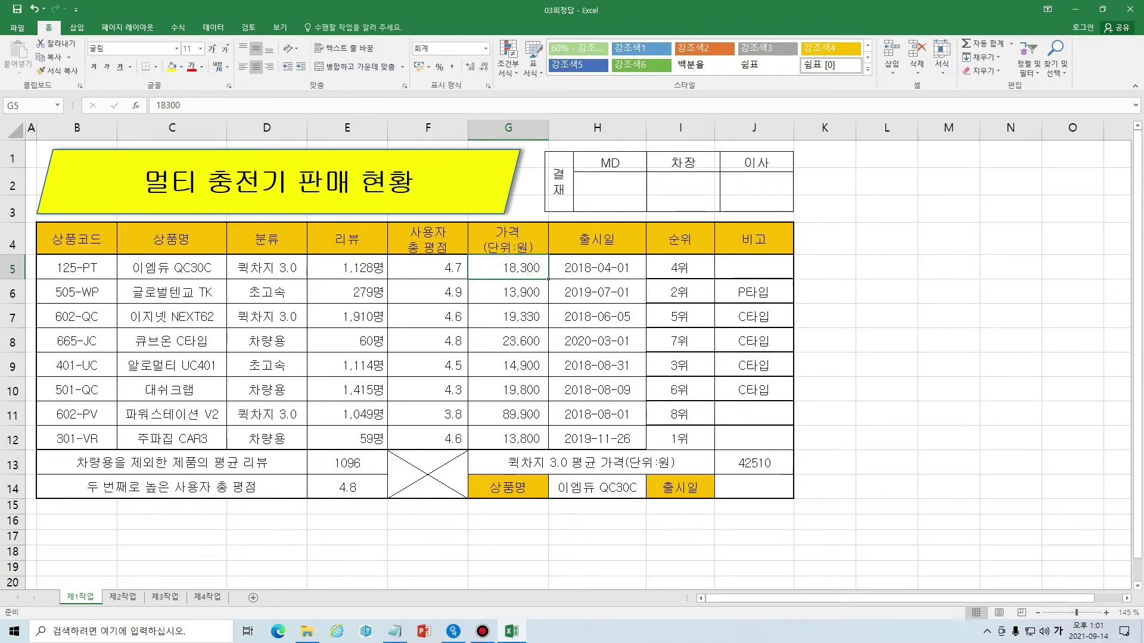
pyautogui.click(536, 318)
pyautogui.click(522, 416)
pyautogui.click(515, 320)
pyautogui.click(522, 268)
pyautogui.click(527, 316)
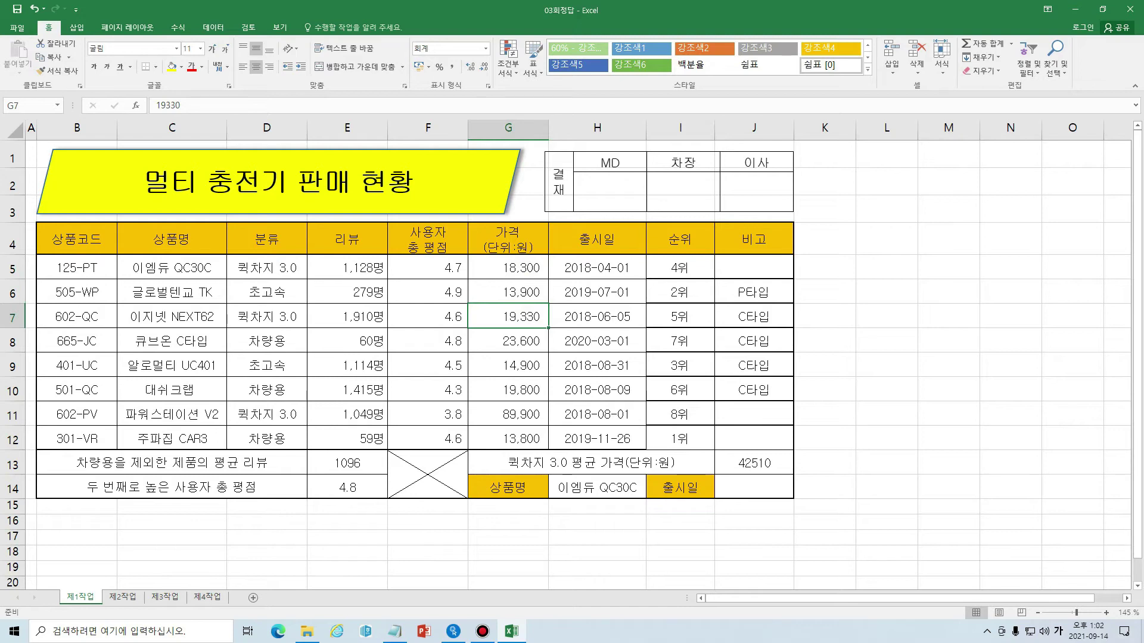
pyautogui.click(512, 267)
pyautogui.click(509, 317)
pyautogui.click(501, 416)
pyautogui.click(736, 465)
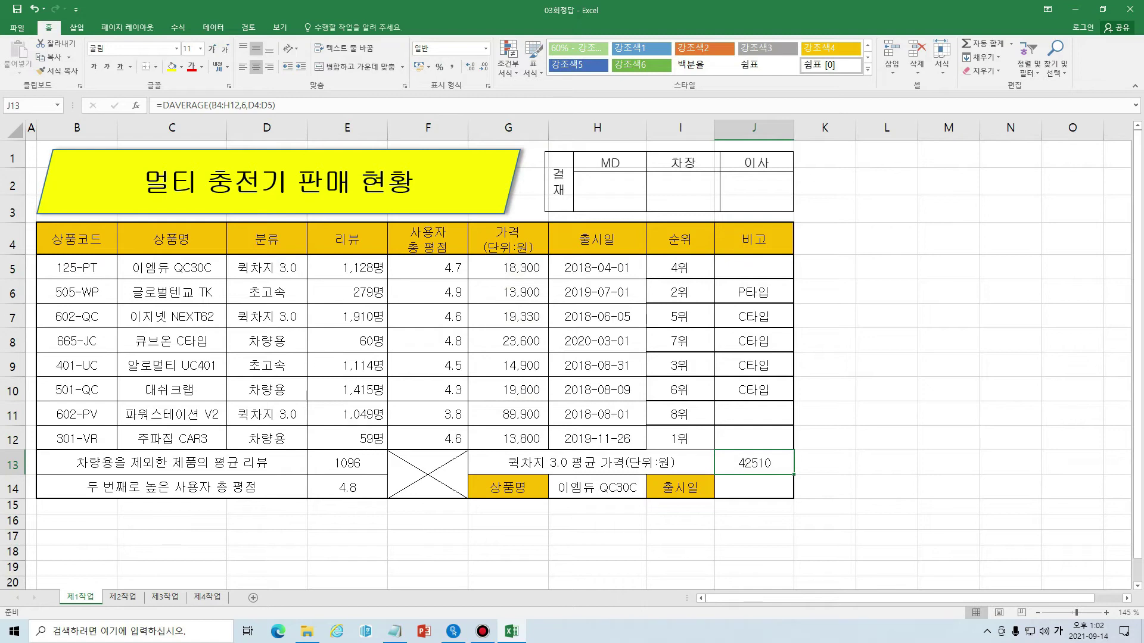
# Step: Review the criteria cells D4:D5 and the empty range L4:L5 where a separate criteria range could stand
pyautogui.moveTo(266, 239); pyautogui.dragTo(267, 268)
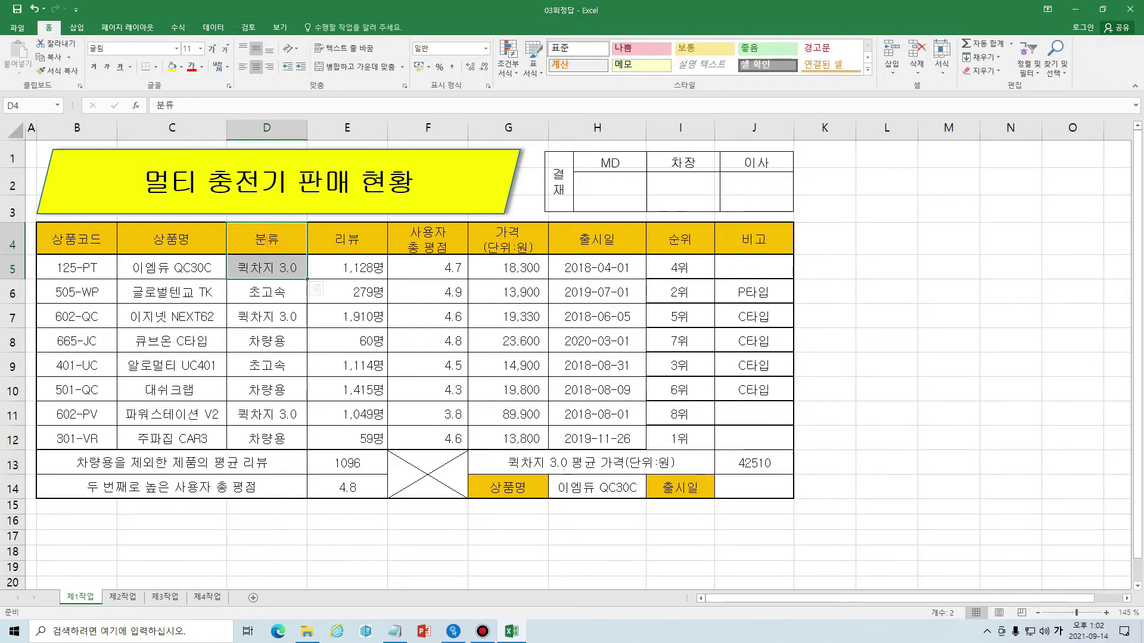
pyautogui.moveTo(901, 251); pyautogui.dragTo(902, 269)
pyautogui.moveTo(930, 233); pyautogui.dragTo(896, 292)
pyautogui.moveTo(888, 223)
pyautogui.mouseDown()
pyautogui.moveTo(888, 257)
pyautogui.moveTo(888, 208)
pyautogui.moveTo(888, 222)
pyautogui.mouseUp()
pyautogui.click(1089, 269)
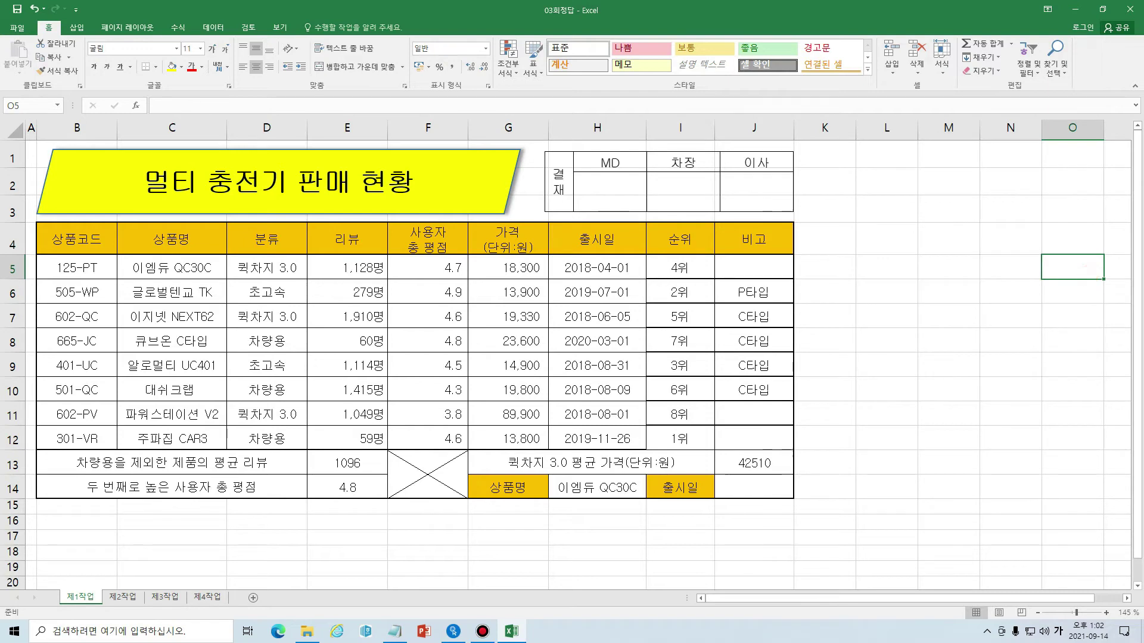
pyautogui.moveTo(913, 240); pyautogui.dragTo(914, 268)
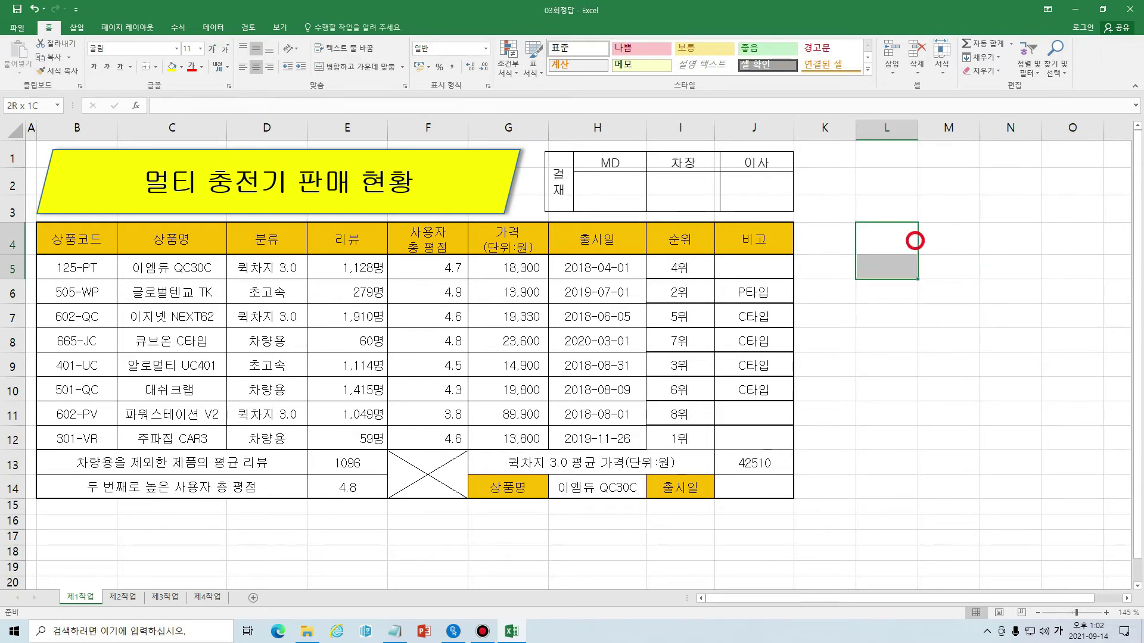
pyautogui.click(885, 130)
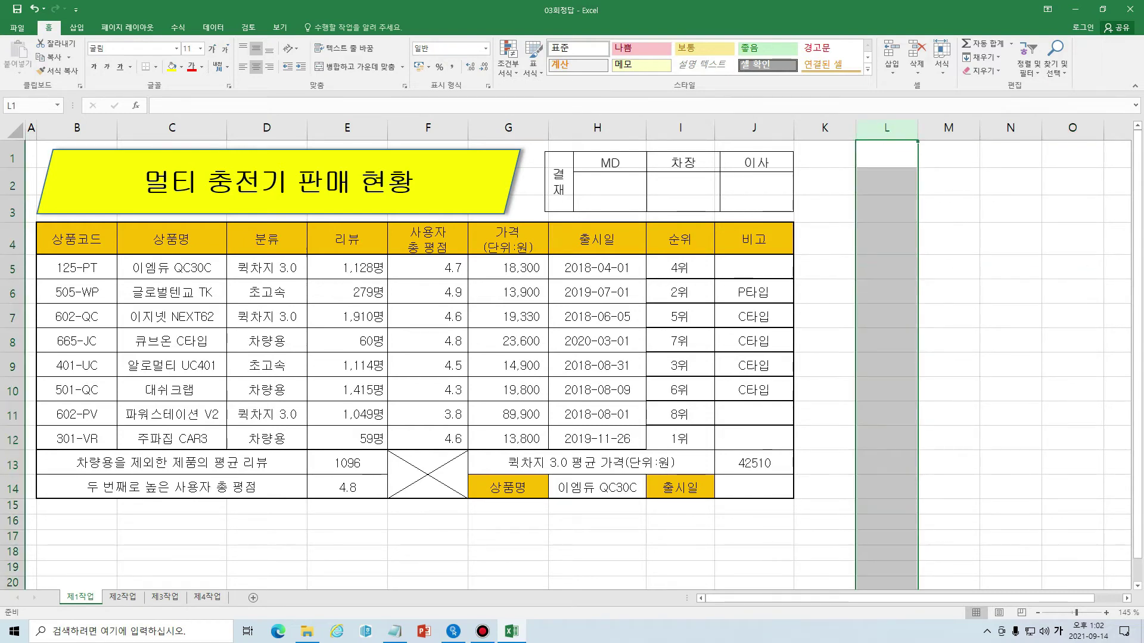
pyautogui.click(906, 260)
pyautogui.click(775, 471)
pyautogui.moveTo(899, 242); pyautogui.dragTo(899, 266)
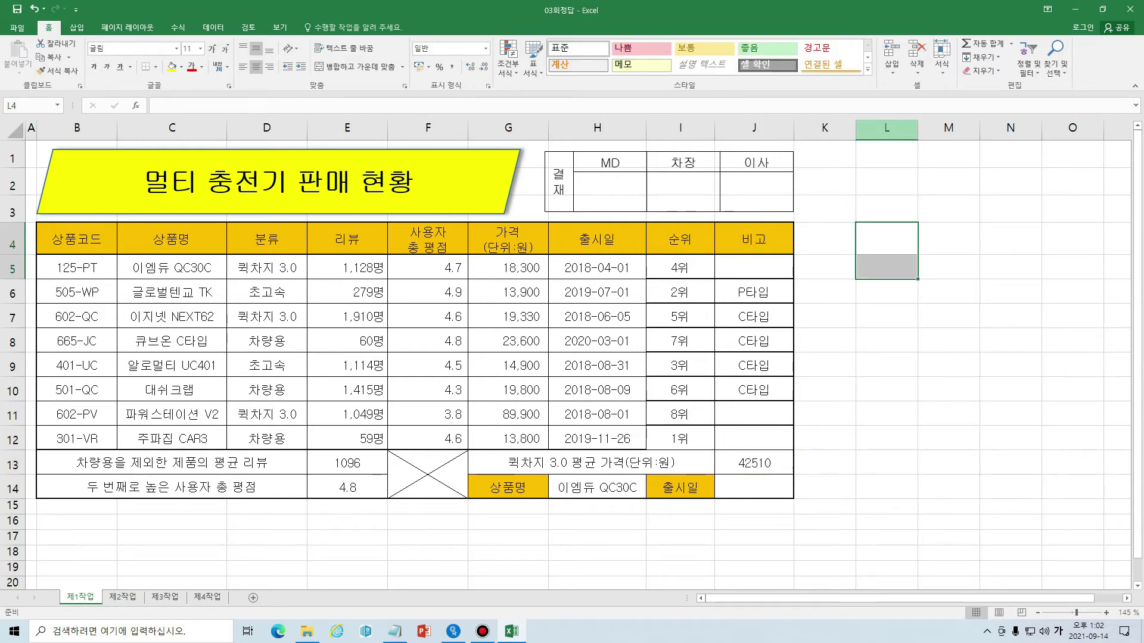
pyautogui.click(881, 128)
pyautogui.click(960, 280)
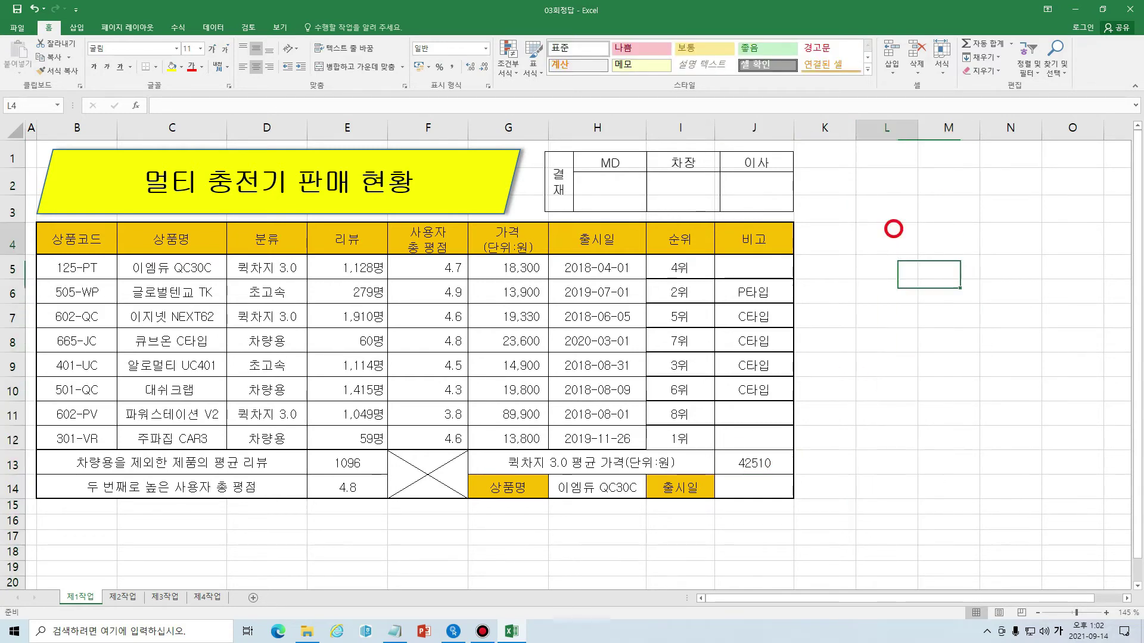
pyautogui.moveTo(891, 229); pyautogui.dragTo(894, 267)
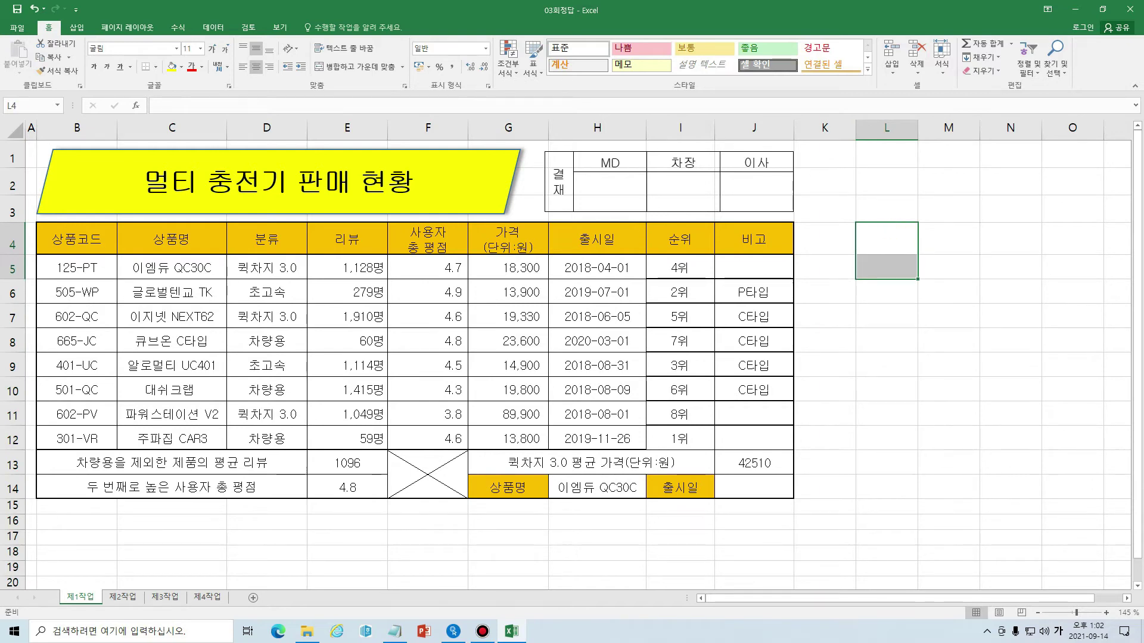
pyautogui.click(935, 361)
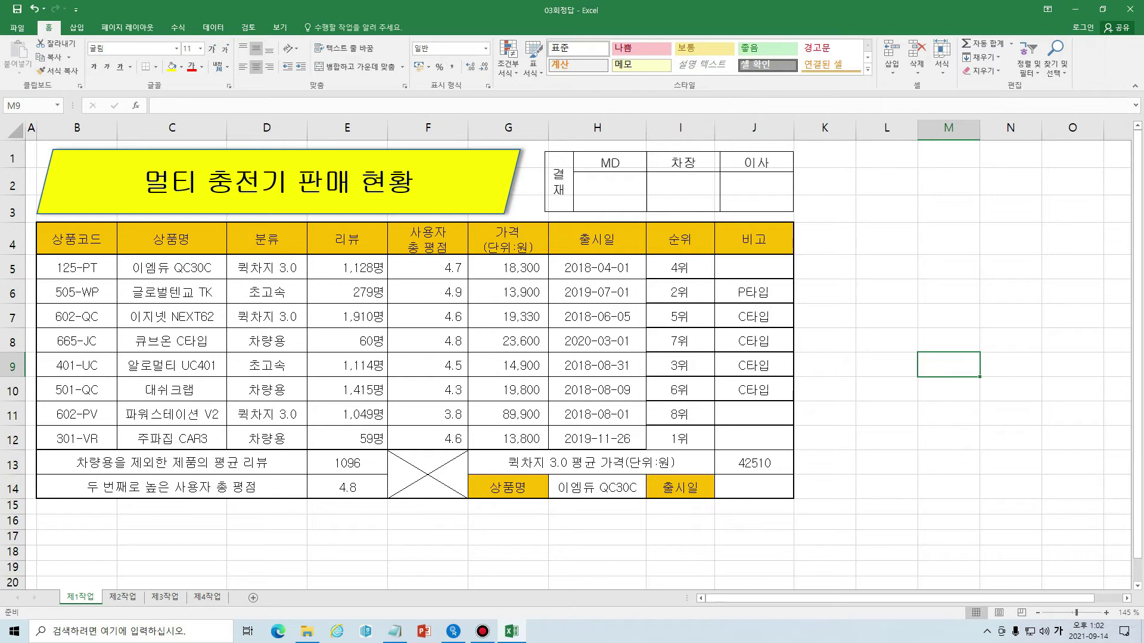
# Step: Choose 파워스테이션 V2 from the 상품명 list in H14 and select the 출시일 result cell J14
pyautogui.click(754, 487)
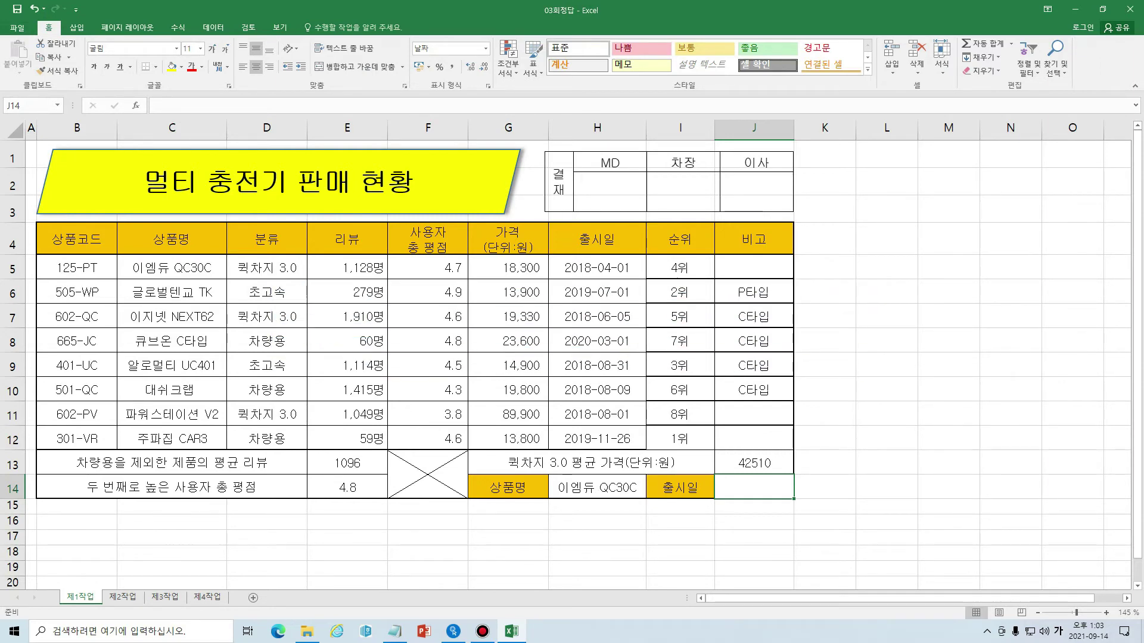
pyautogui.click(597, 493)
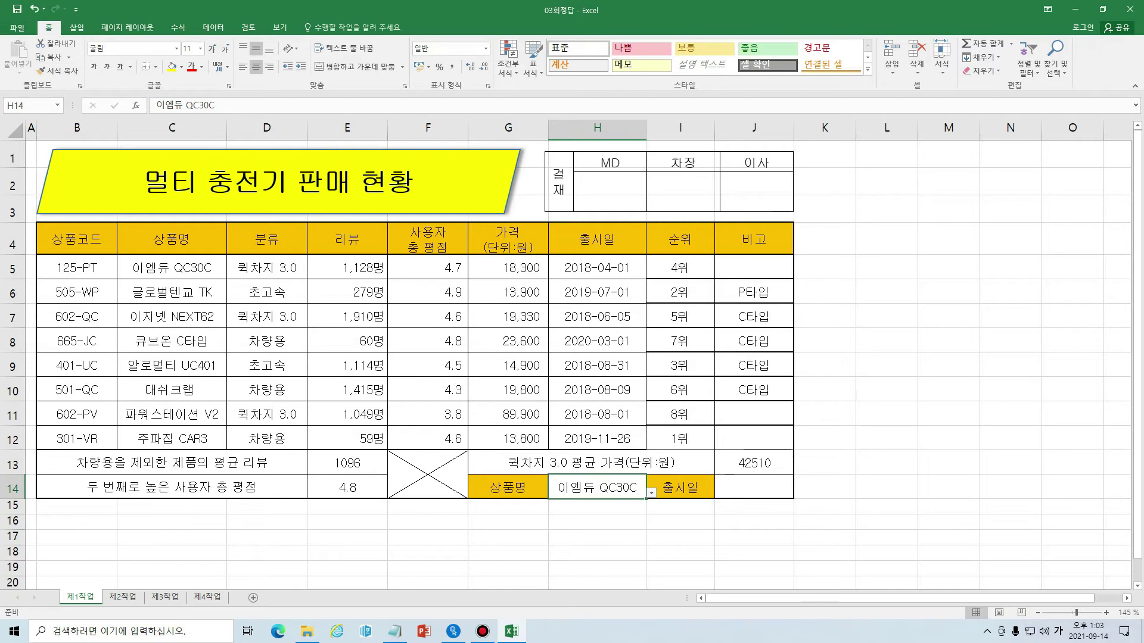
pyautogui.click(785, 487)
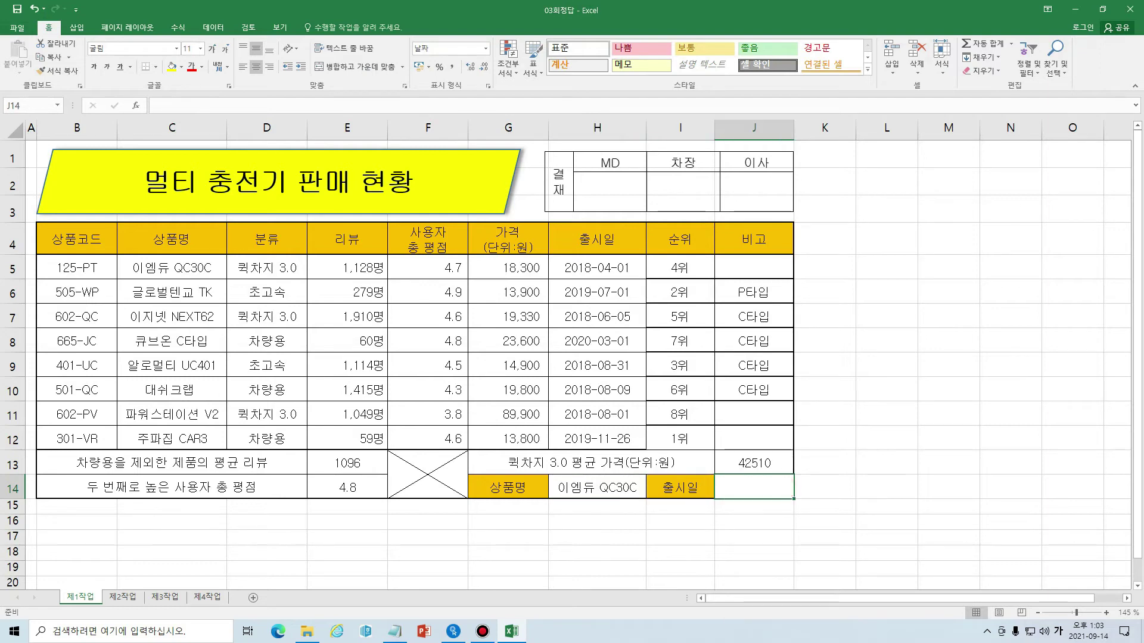
pyautogui.click(614, 491)
pyautogui.click(653, 495)
pyautogui.click(601, 547)
pyautogui.click(651, 492)
pyautogui.click(608, 514)
pyautogui.click(651, 492)
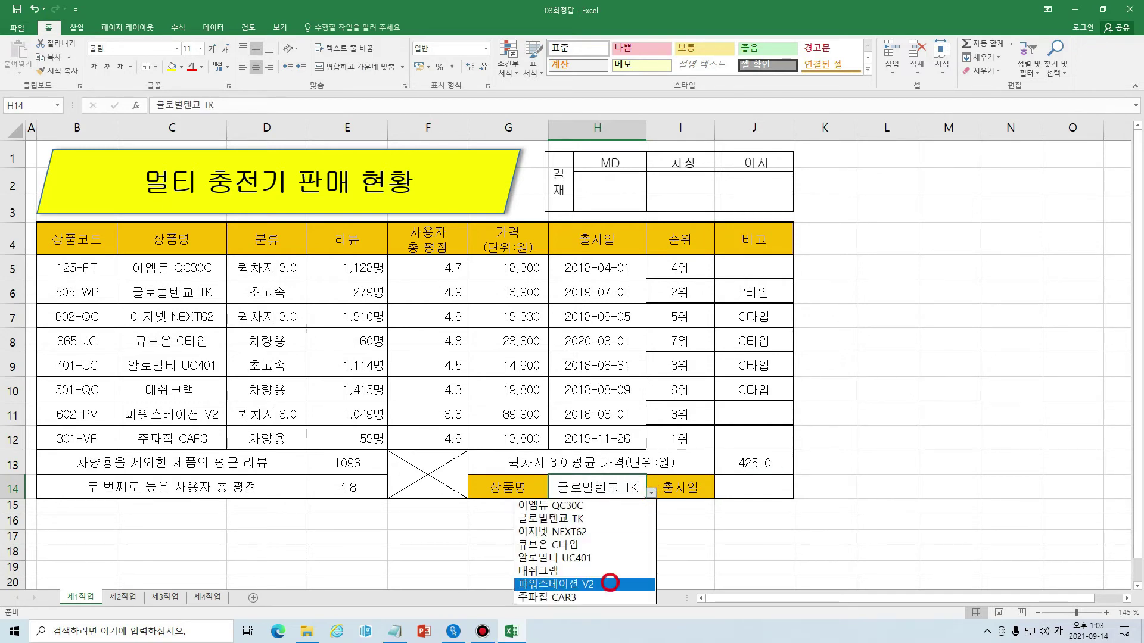
pyautogui.click(610, 585)
pyautogui.click(771, 494)
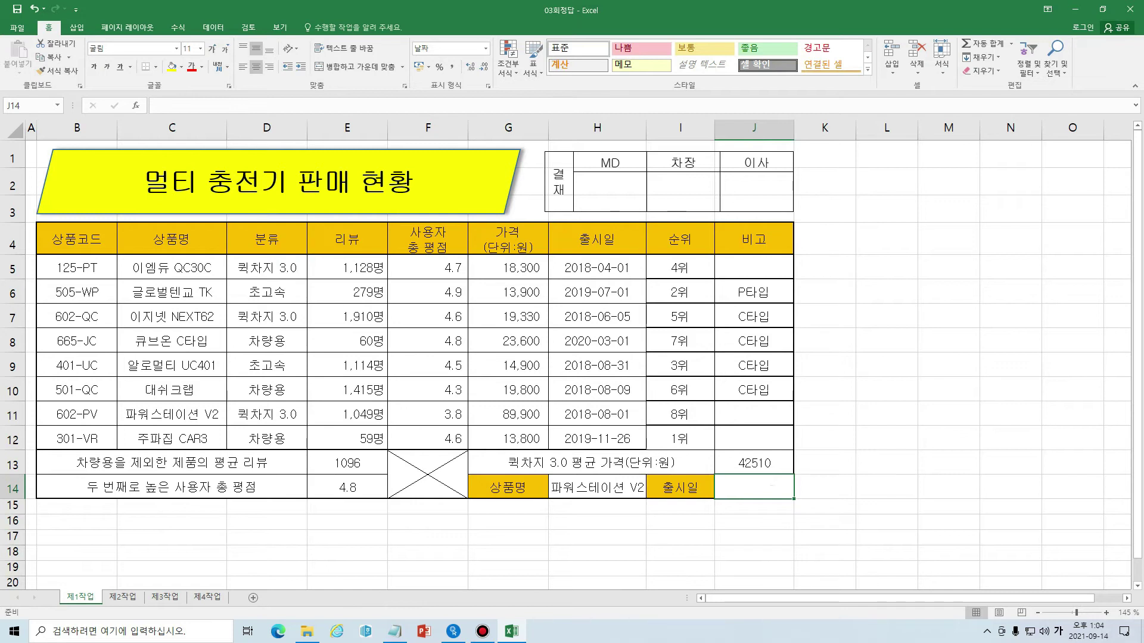
# Step: Examine the table's header row and its columns up to 출시일, including the release date of 파워스테이션 V2
pyautogui.moveTo(82, 235); pyautogui.dragTo(681, 242)
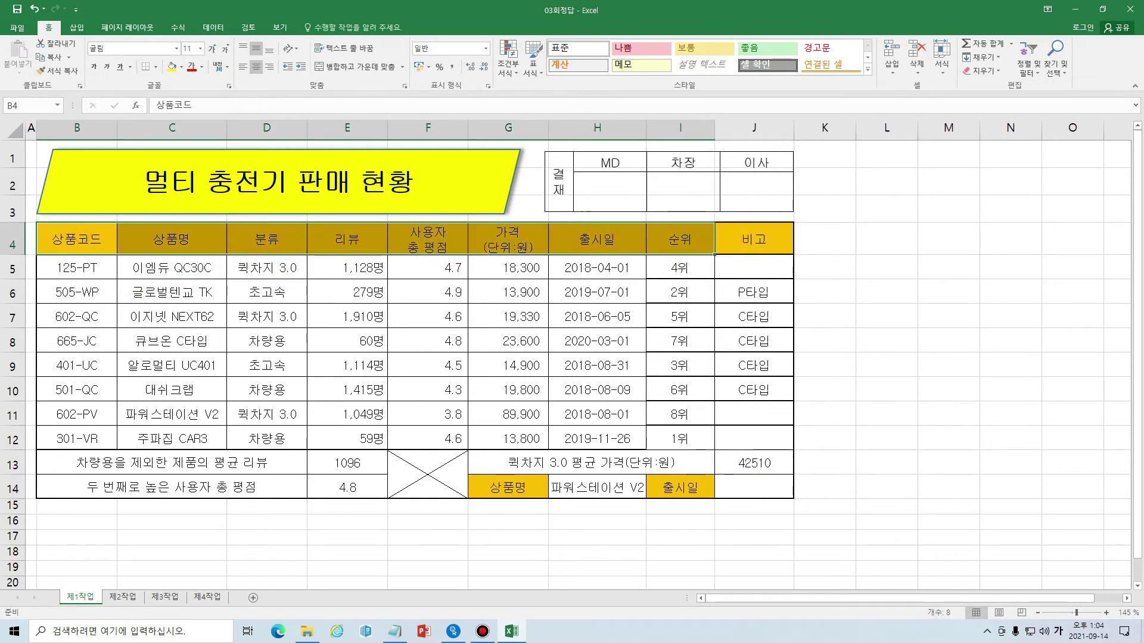
pyautogui.click(82, 235)
pyautogui.moveTo(207, 253); pyautogui.dragTo(207, 260)
pyautogui.click(282, 245)
pyautogui.moveTo(357, 268); pyautogui.dragTo(357, 414)
pyautogui.moveTo(444, 263); pyautogui.dragTo(445, 414)
pyautogui.moveTo(525, 262); pyautogui.dragTo(525, 391)
pyautogui.moveTo(611, 270); pyautogui.dragTo(612, 414)
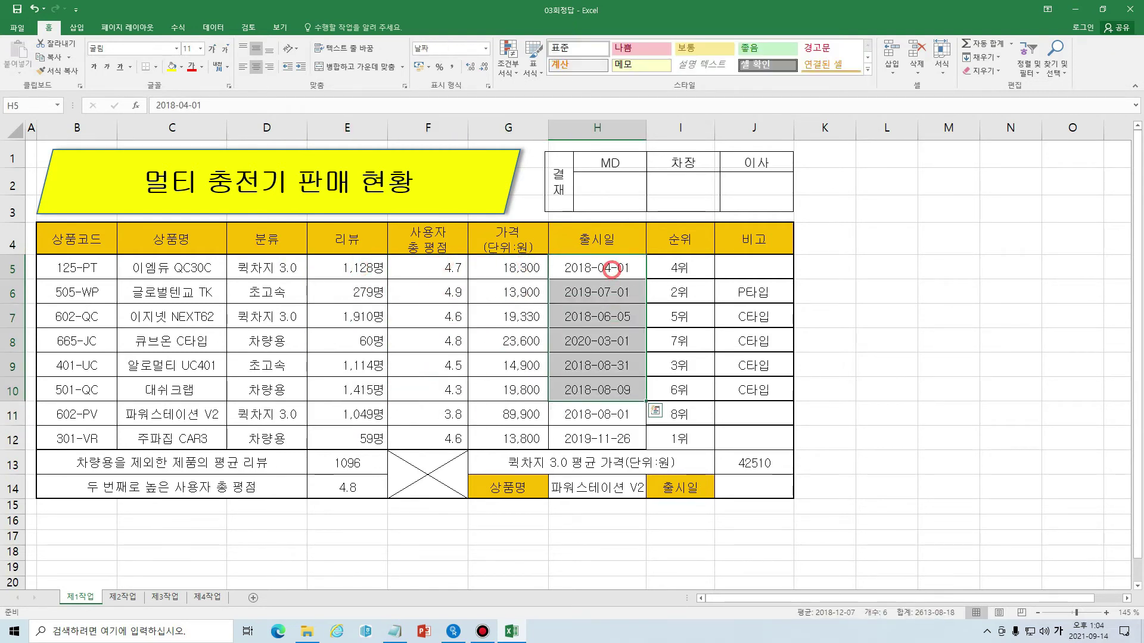
pyautogui.click(619, 411)
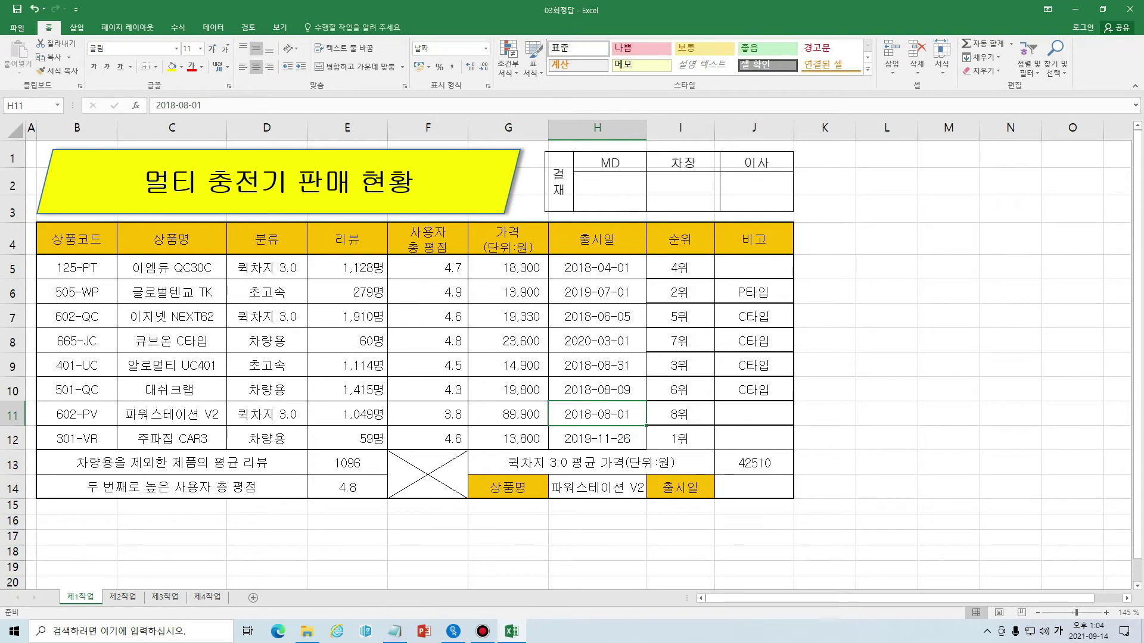
pyautogui.moveTo(96, 241); pyautogui.dragTo(753, 241)
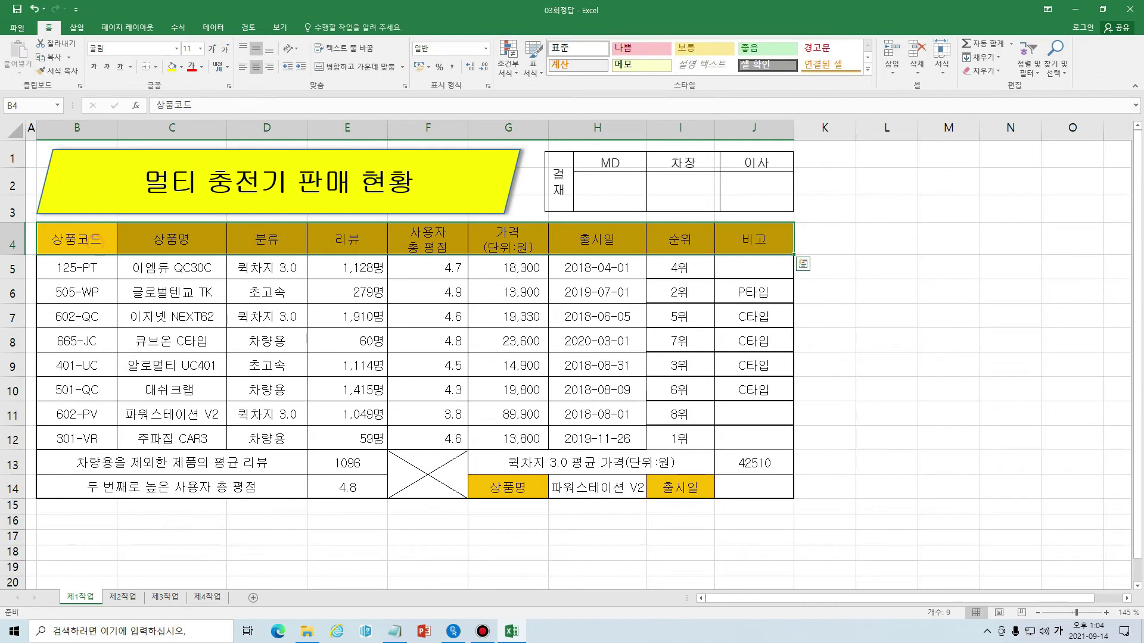
# Step: Review the 사용자 총 평점, 가격 and 출시일 column data in rows 5 to 12
pyautogui.click(433, 269)
pyautogui.hotkey('ctrl', 'shift', 'Down')
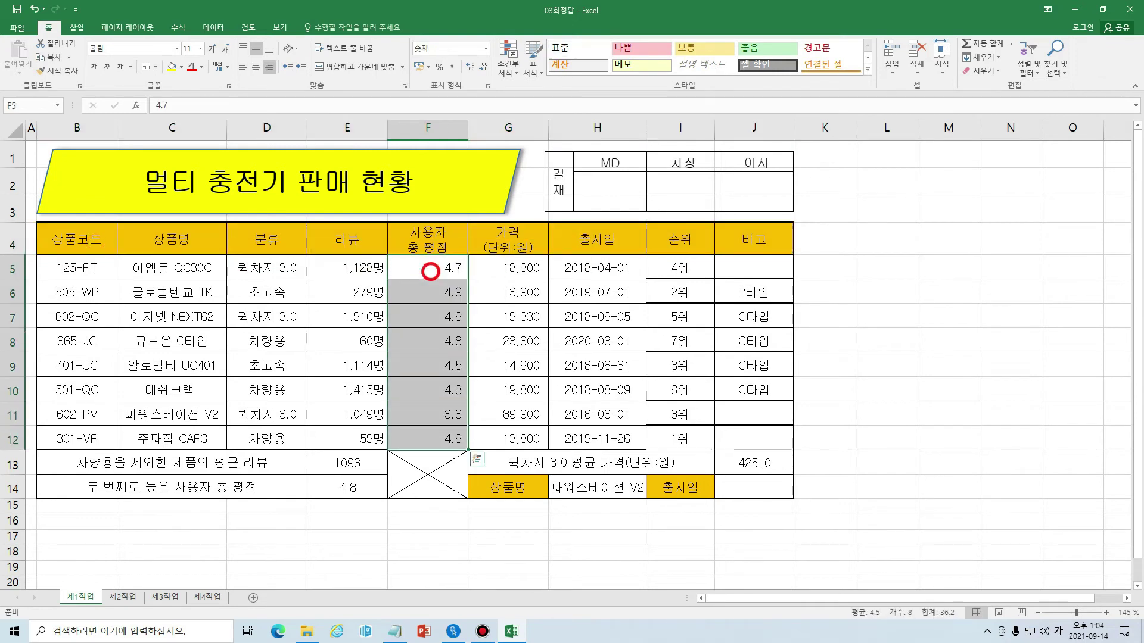
pyautogui.moveTo(516, 267); pyautogui.dragTo(597, 439)
pyautogui.click(597, 267)
pyautogui.hotkey('ctrl', 'shift', 'Down')
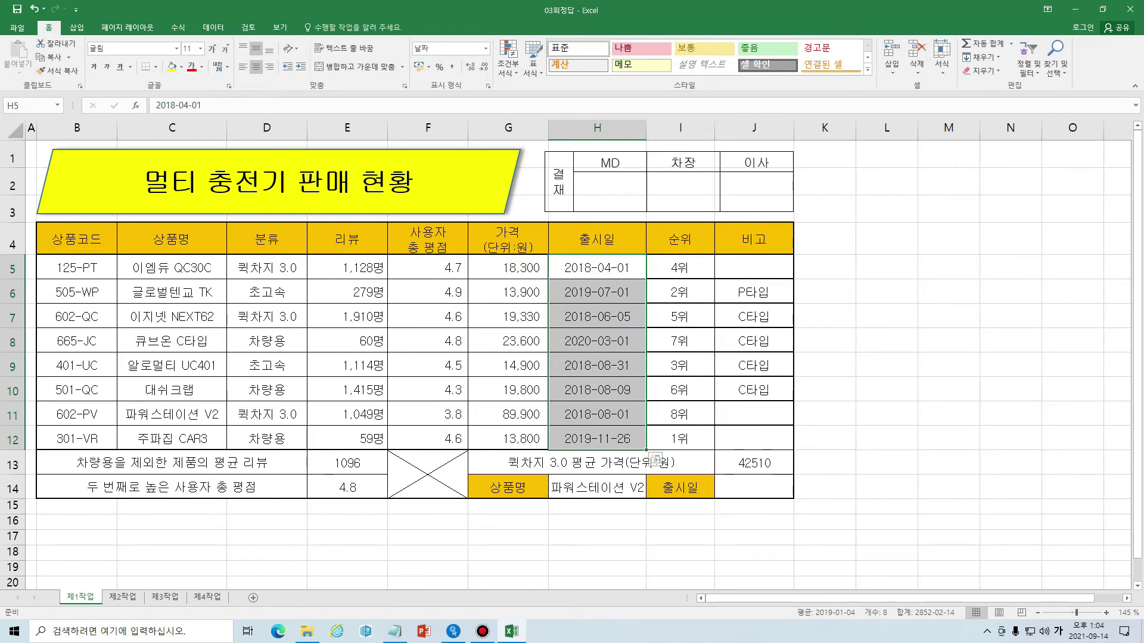
# Step: Search for the VLOOKUP function and insert it into the 출시일 result cell J14
pyautogui.click(767, 486)
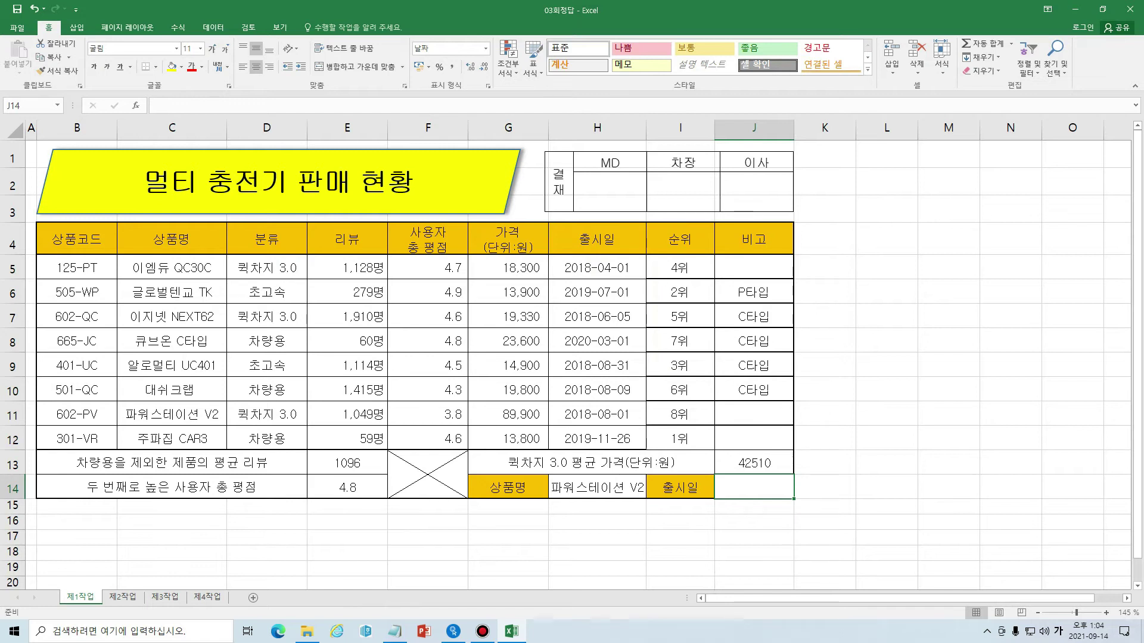
pyautogui.click(136, 105)
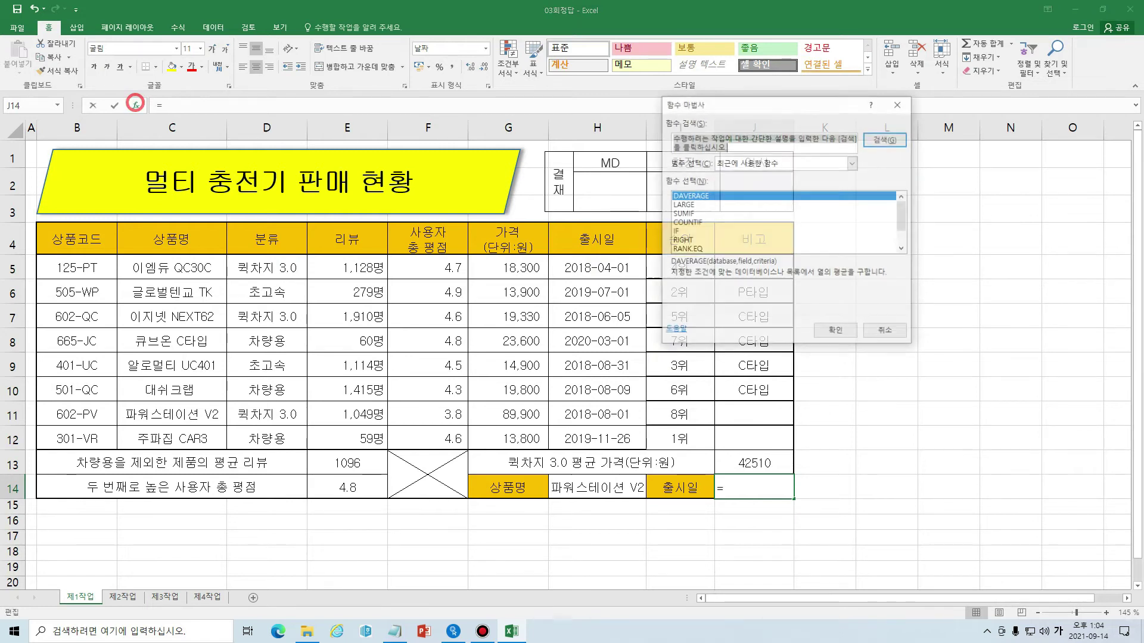
pyautogui.click(752, 147)
pyautogui.press('BackSpace')
pyautogui.press('Hangul')
pyautogui.write('vlo')
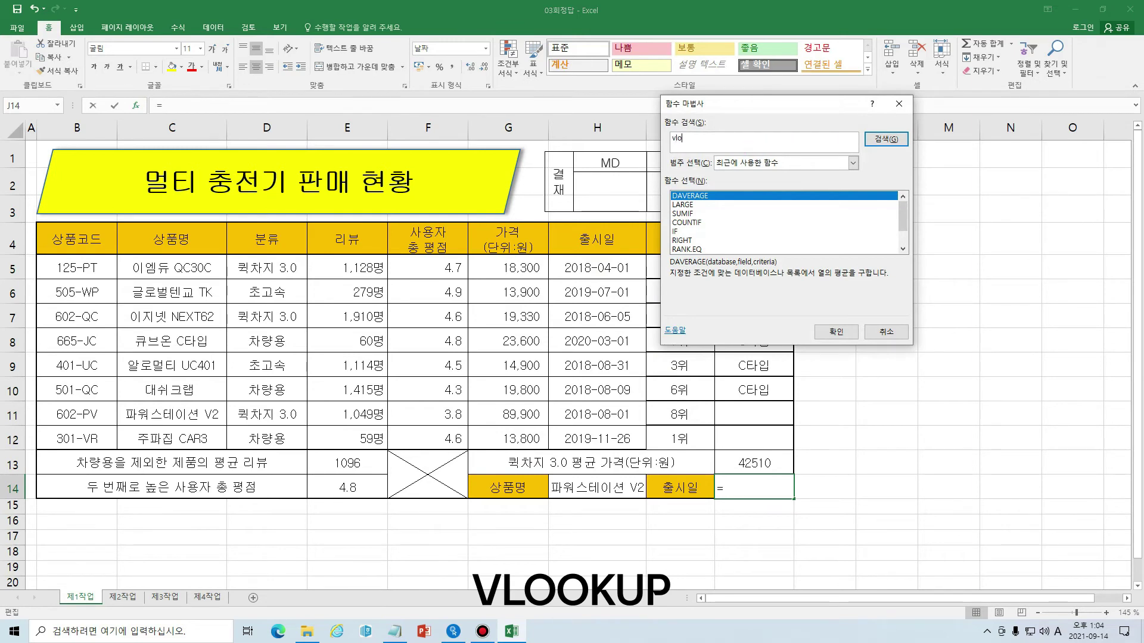
pyautogui.write('okup')
pyautogui.press('Return')
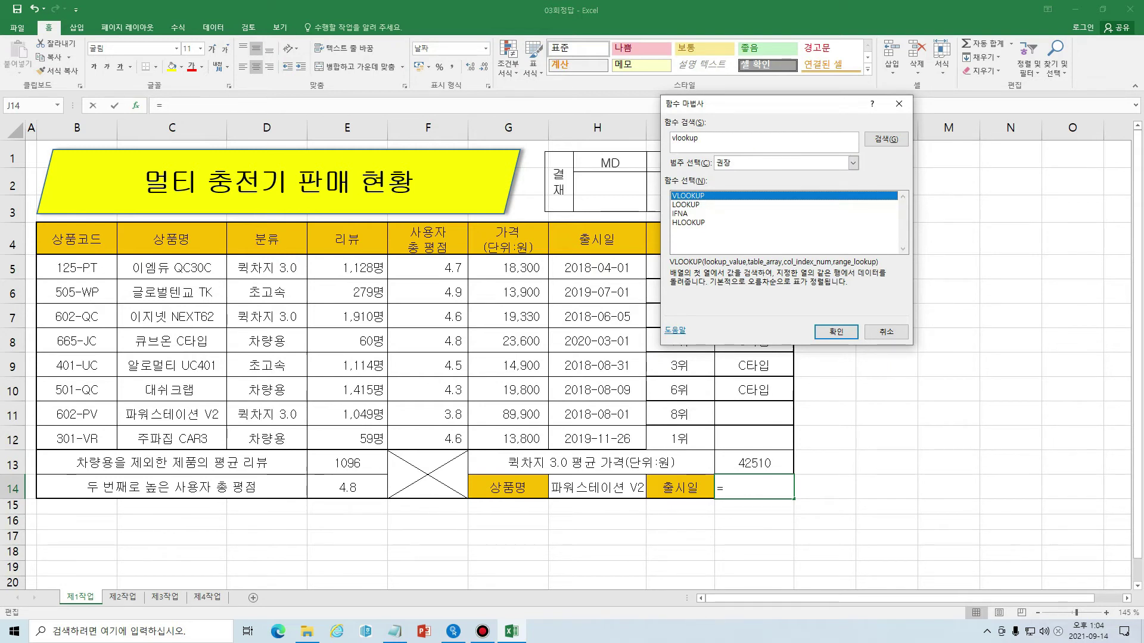
pyautogui.click(685, 213)
pyautogui.click(705, 204)
pyautogui.click(725, 195)
pyautogui.click(829, 331)
# Step: Move the VLOOKUP arguments dialog clear of the data table and set Lookup_value to H14
pyautogui.moveTo(715, 116); pyautogui.dragTo(708, 255)
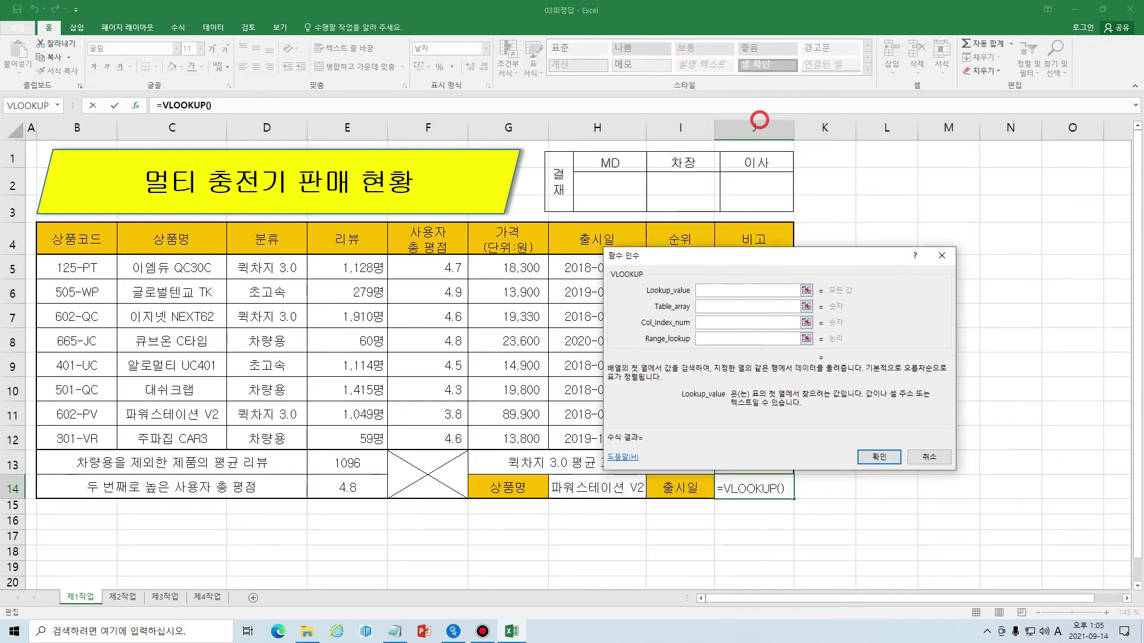
pyautogui.click(744, 306)
pyautogui.press('Tab')
pyautogui.press('Tab')
pyautogui.moveTo(724, 265); pyautogui.dragTo(857, 246)
pyautogui.click(880, 270)
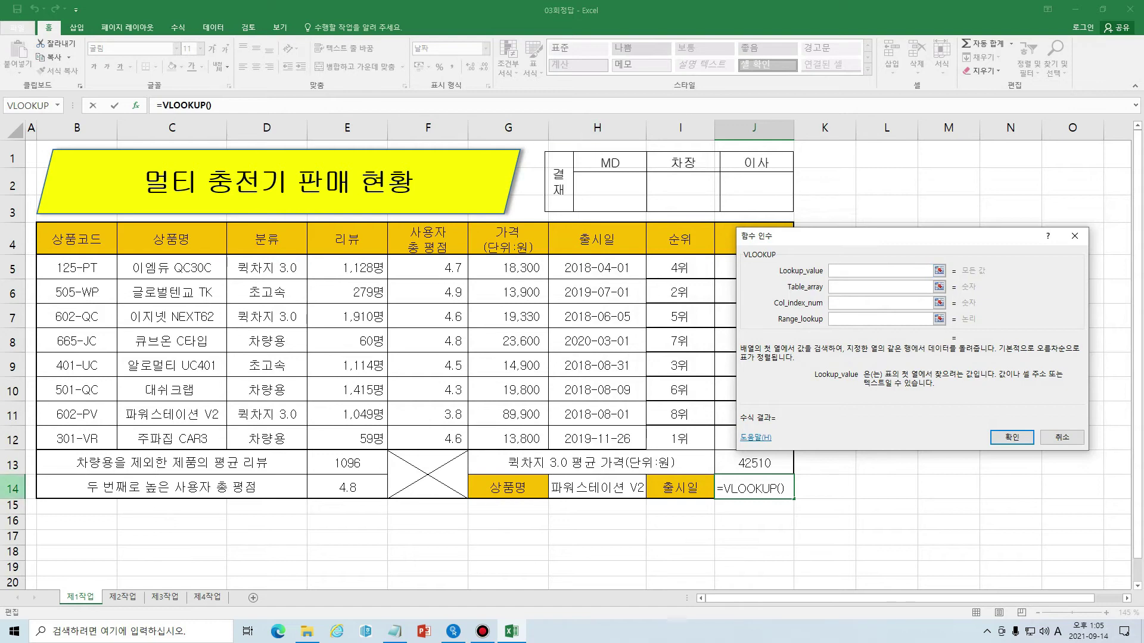
pyautogui.click(606, 494)
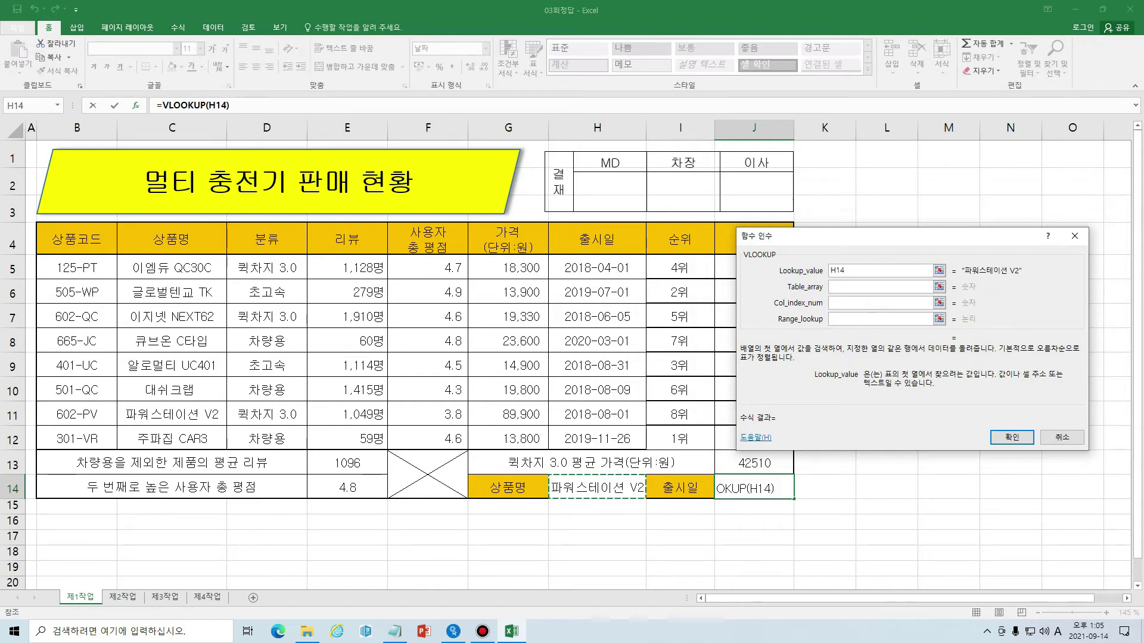
# Step: Set Table_array to the range from 상품명 to 출시일 as the absolute reference $C$4:$H$12
pyautogui.press('Tab')
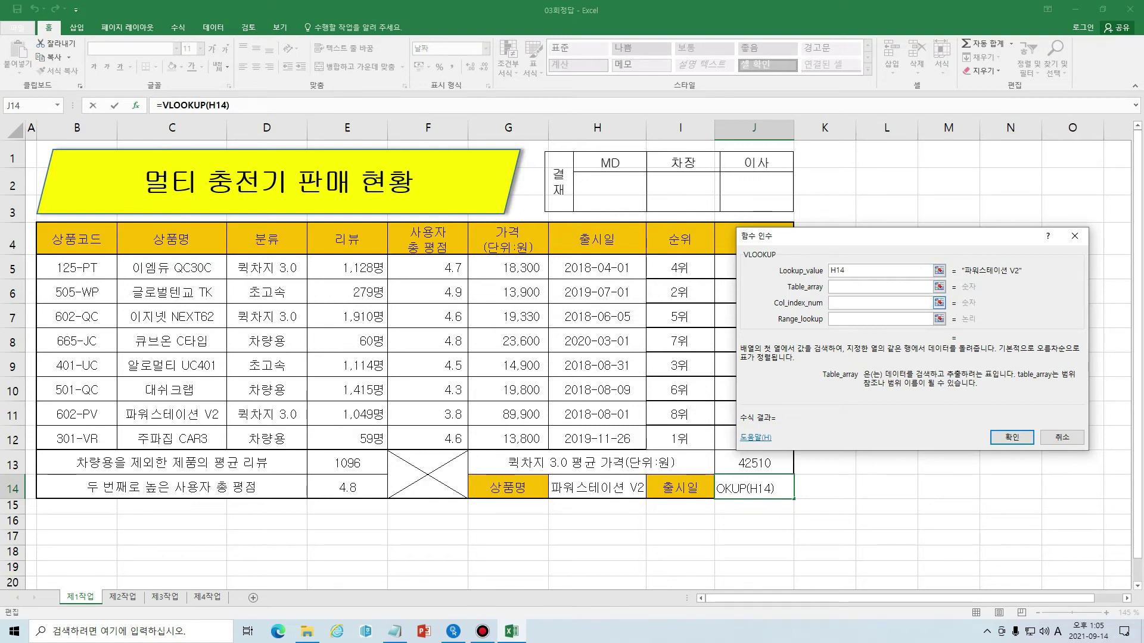
pyautogui.moveTo(77, 238); pyautogui.dragTo(595, 438)
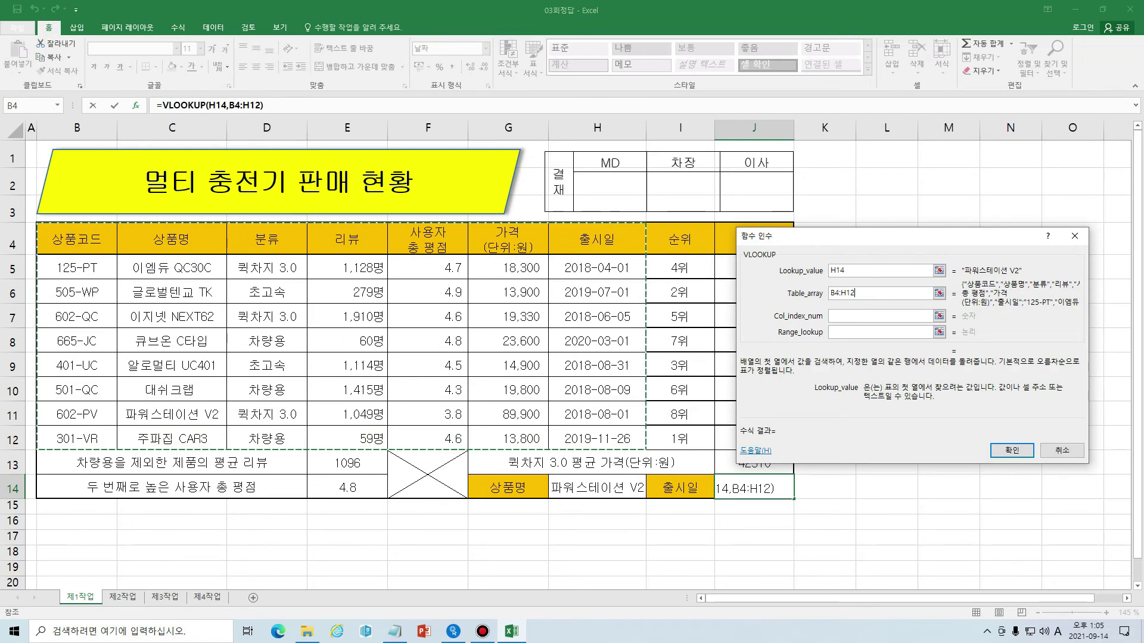
pyautogui.moveTo(89, 239); pyautogui.dragTo(78, 414)
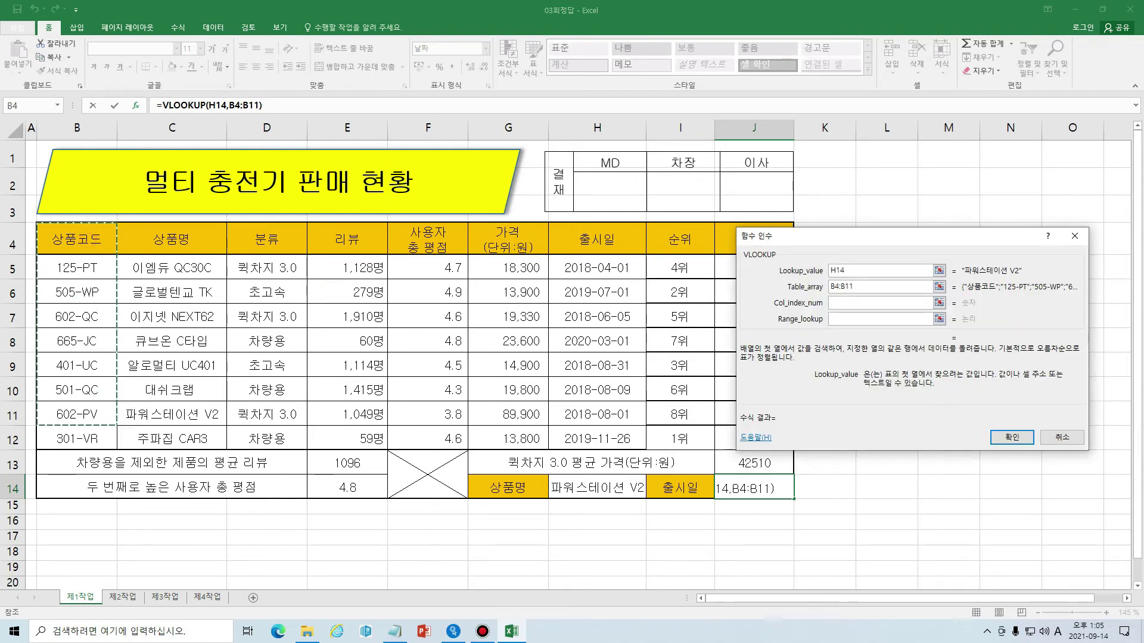
pyautogui.moveTo(156, 230); pyautogui.dragTo(645, 440)
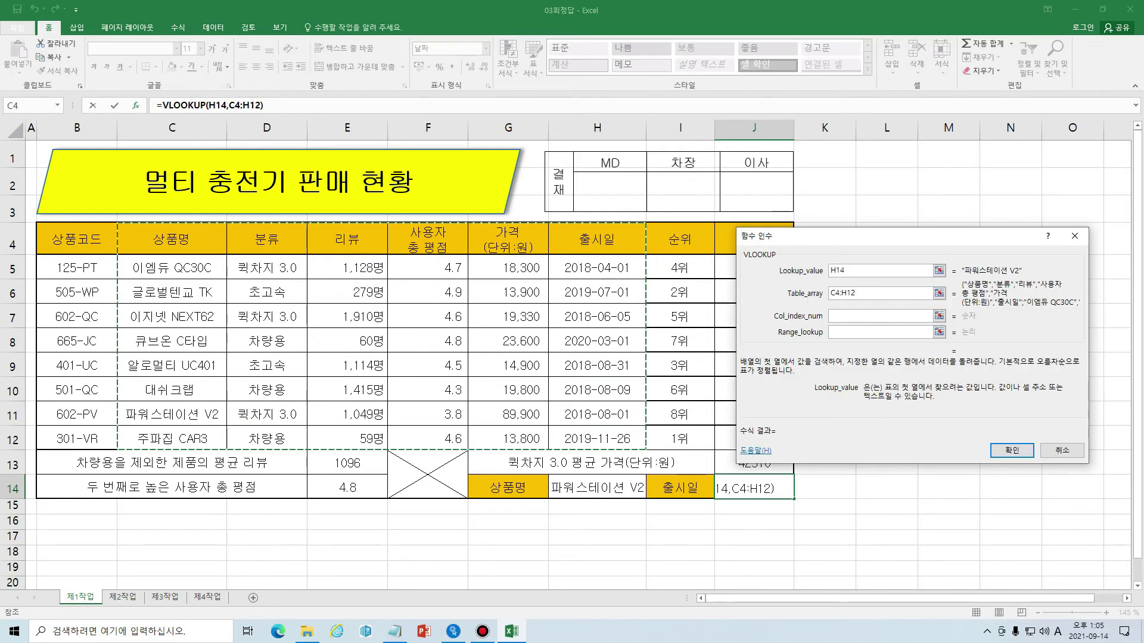
pyautogui.moveTo(171, 244); pyautogui.dragTo(171, 244)
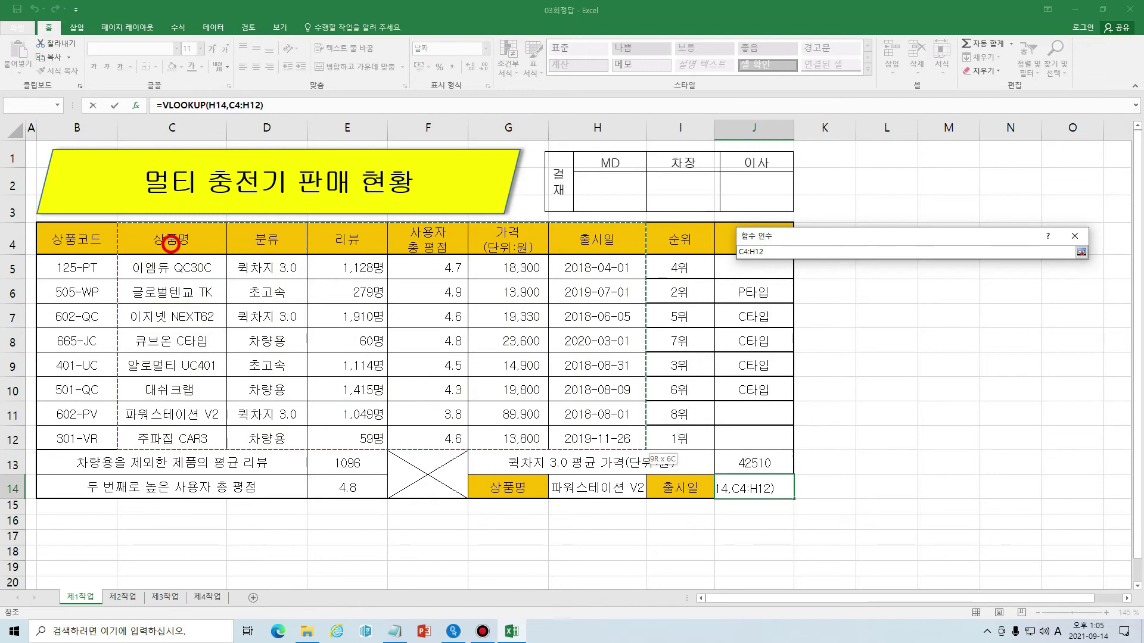
pyautogui.moveTo(171, 244); pyautogui.dragTo(171, 245)
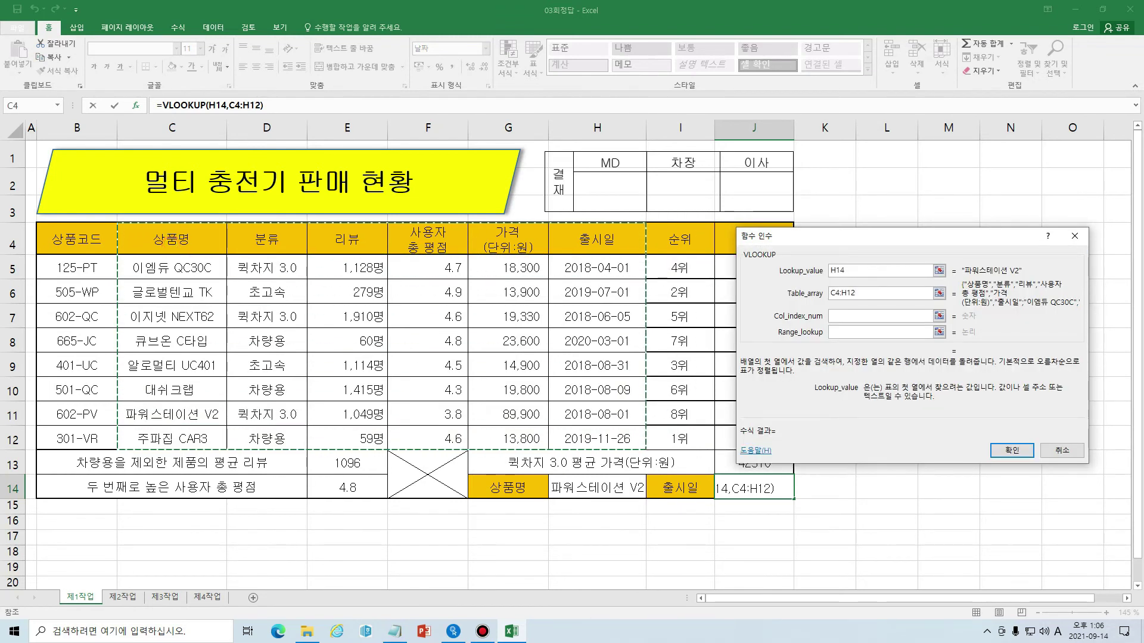
pyautogui.moveTo(763, 236); pyautogui.dragTo(763, 166)
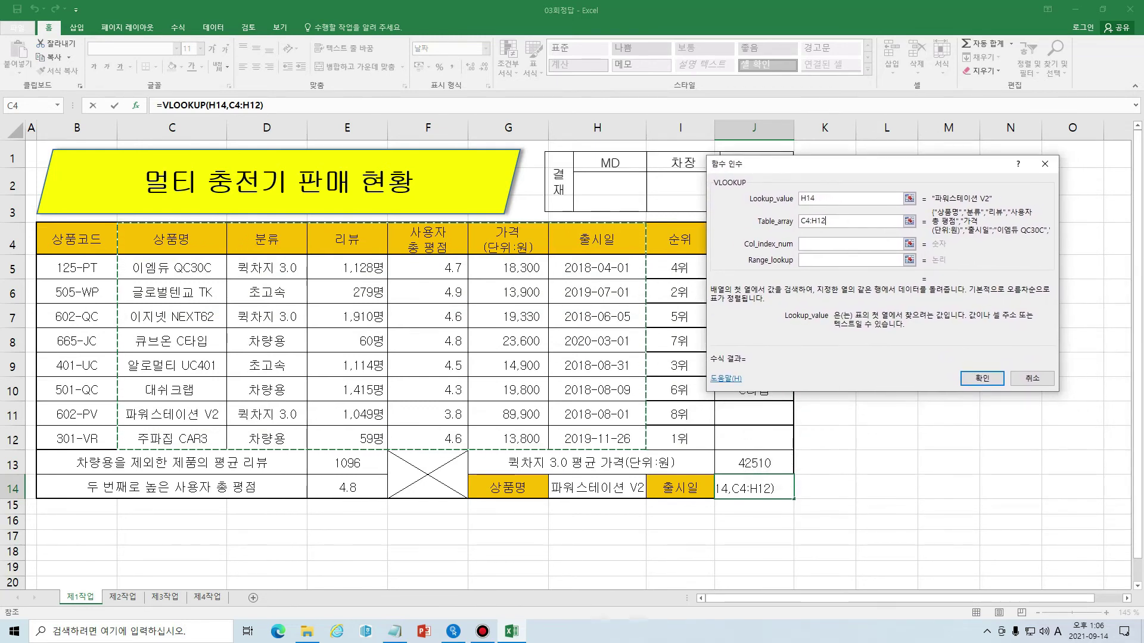
pyautogui.moveTo(164, 240); pyautogui.dragTo(645, 448)
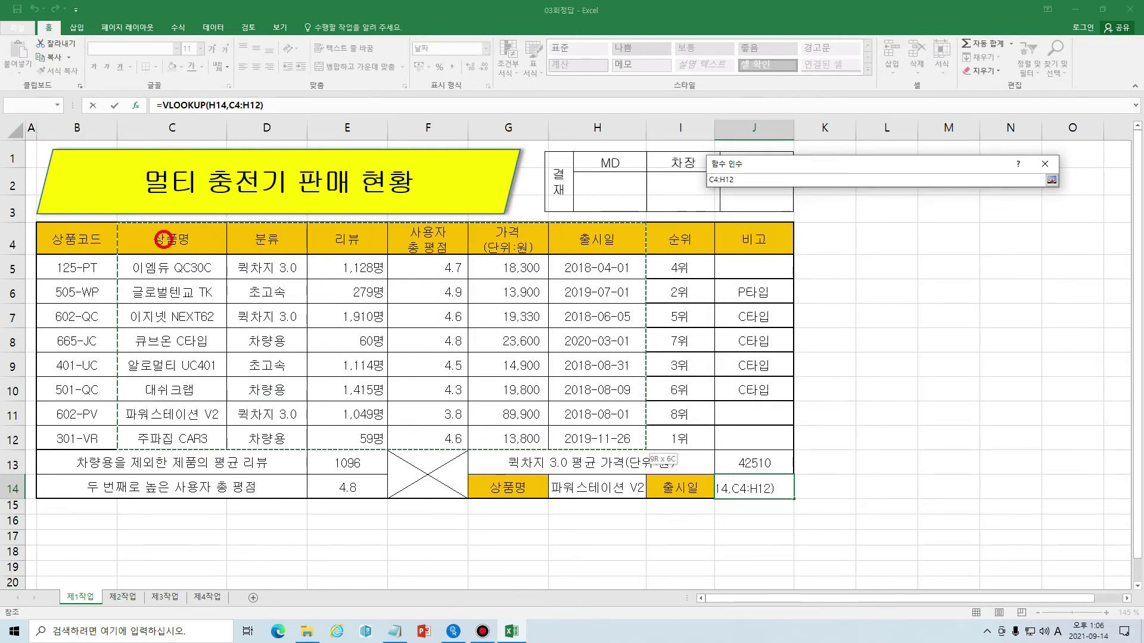
pyautogui.moveTo(645, 448); pyautogui.dragTo(645, 448)
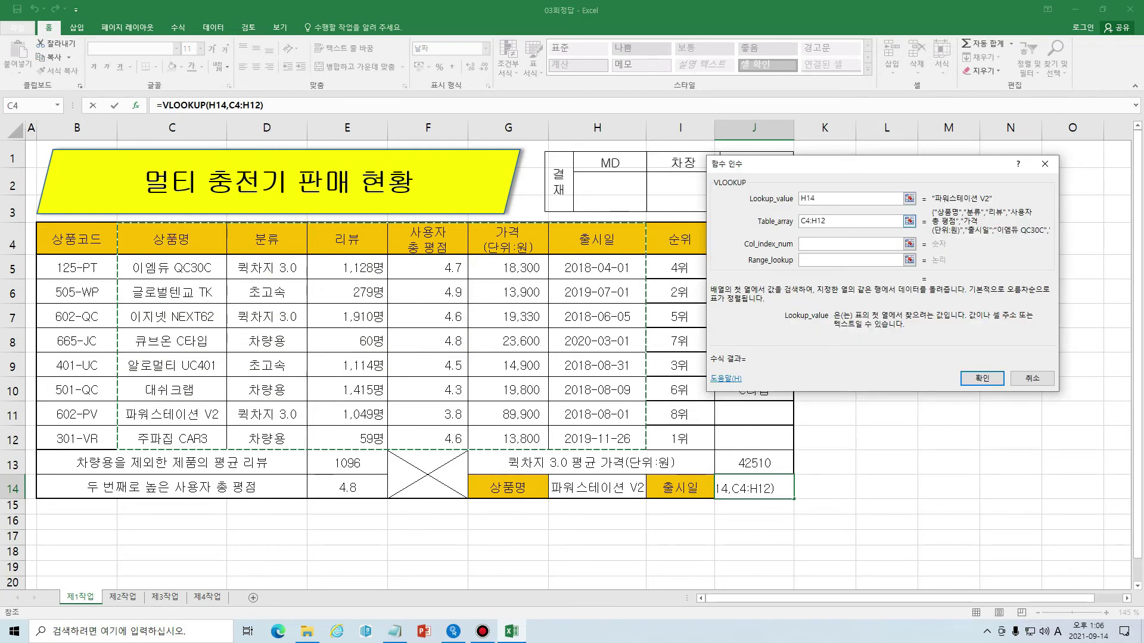
pyautogui.hotkey('shift', 'Home')
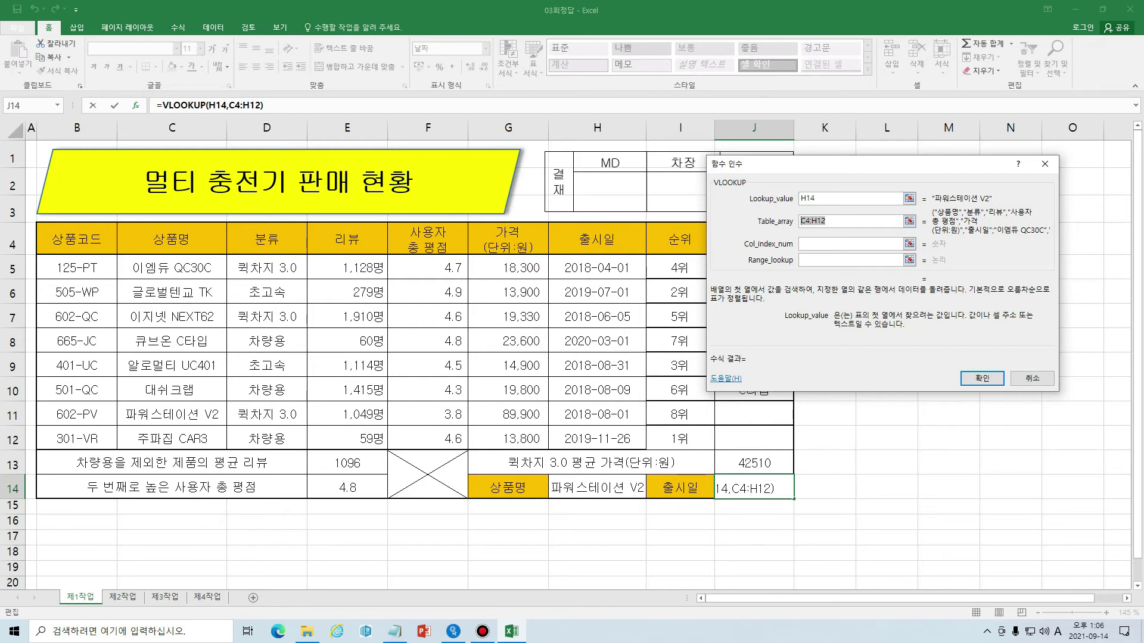
pyautogui.press('F4')
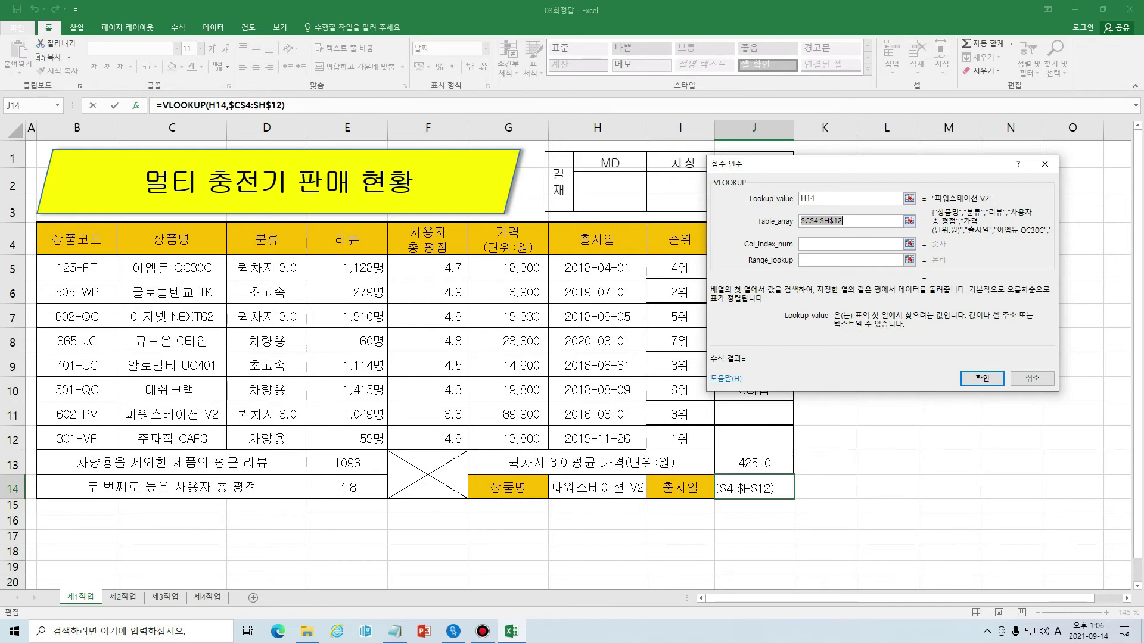
pyautogui.press('Tab')
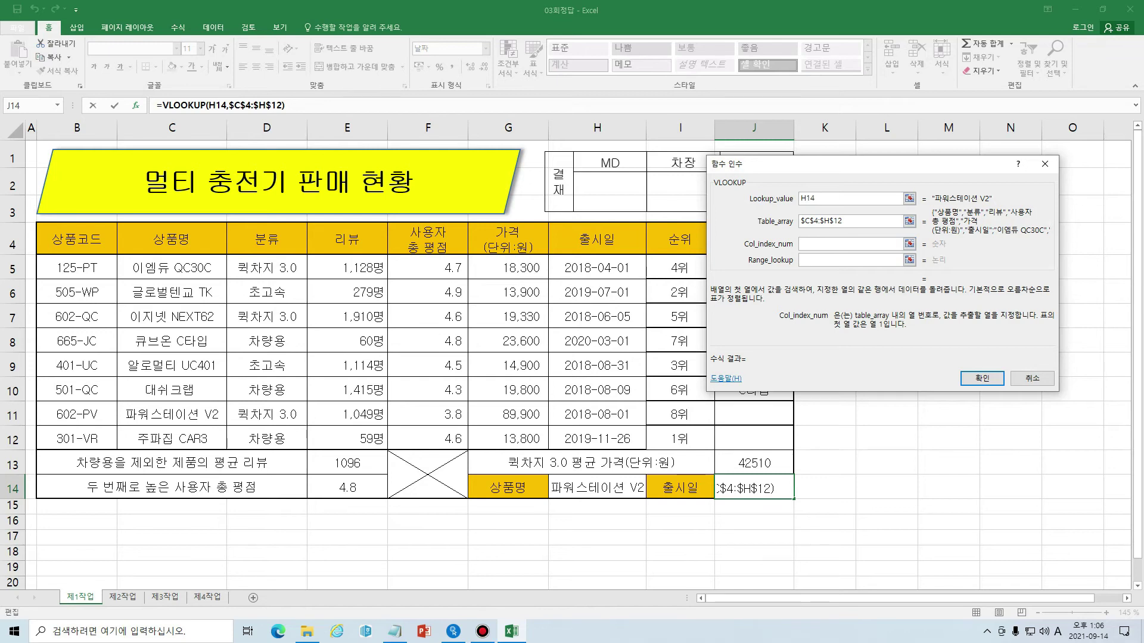
# Step: Count the lookup range's columns from 상품명 to 출시일 along row 11 and the header row
pyautogui.click(12, 415)
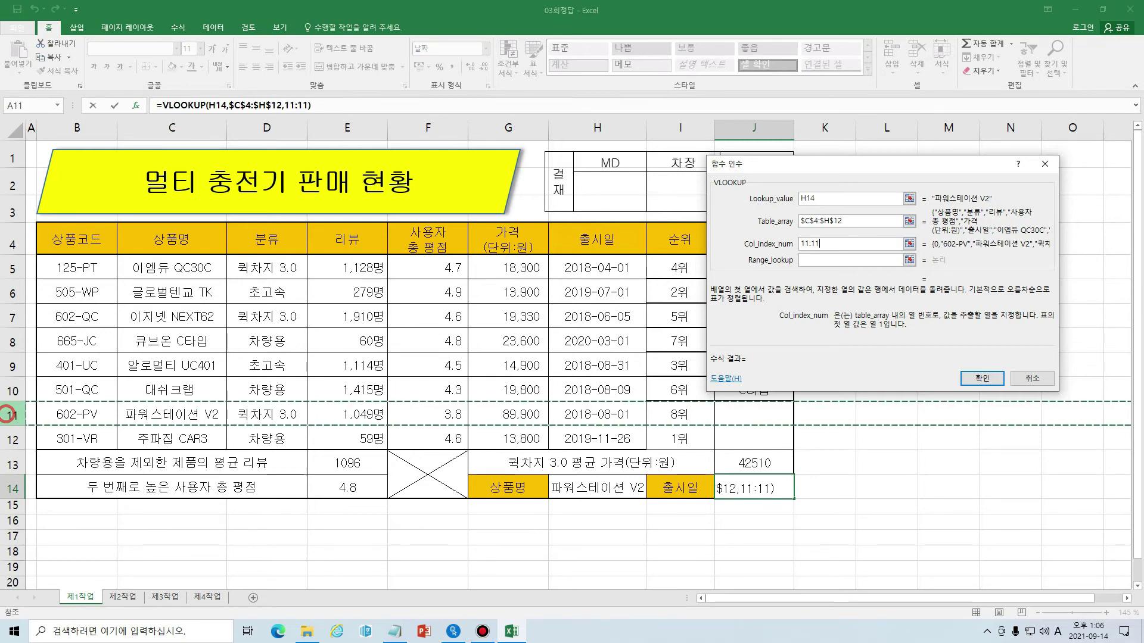
pyautogui.moveTo(135, 415); pyautogui.dragTo(619, 416)
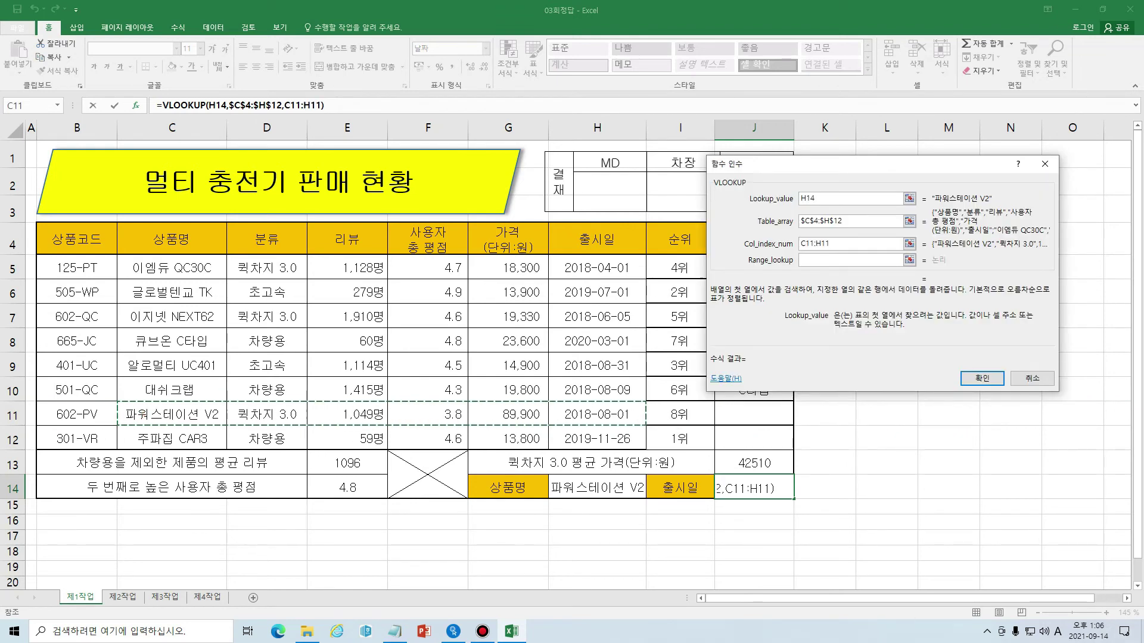
pyautogui.hotkey('shift', 'Home')
pyautogui.press('BackSpace')
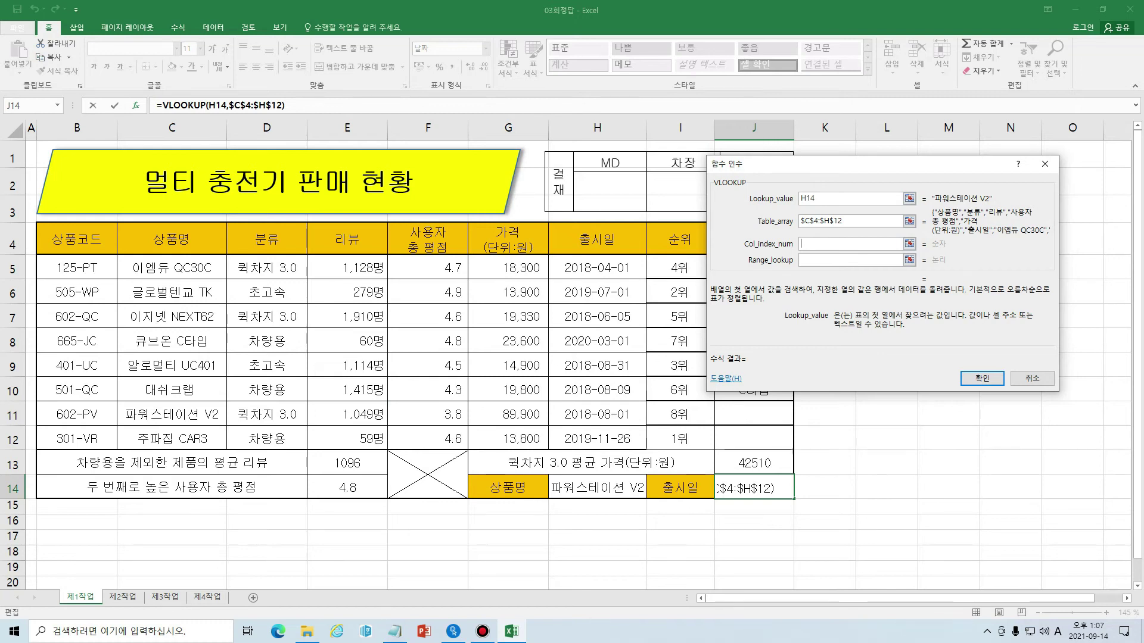
pyautogui.click(198, 232)
pyautogui.click(286, 240)
pyautogui.click(351, 240)
pyautogui.click(442, 244)
pyautogui.click(508, 241)
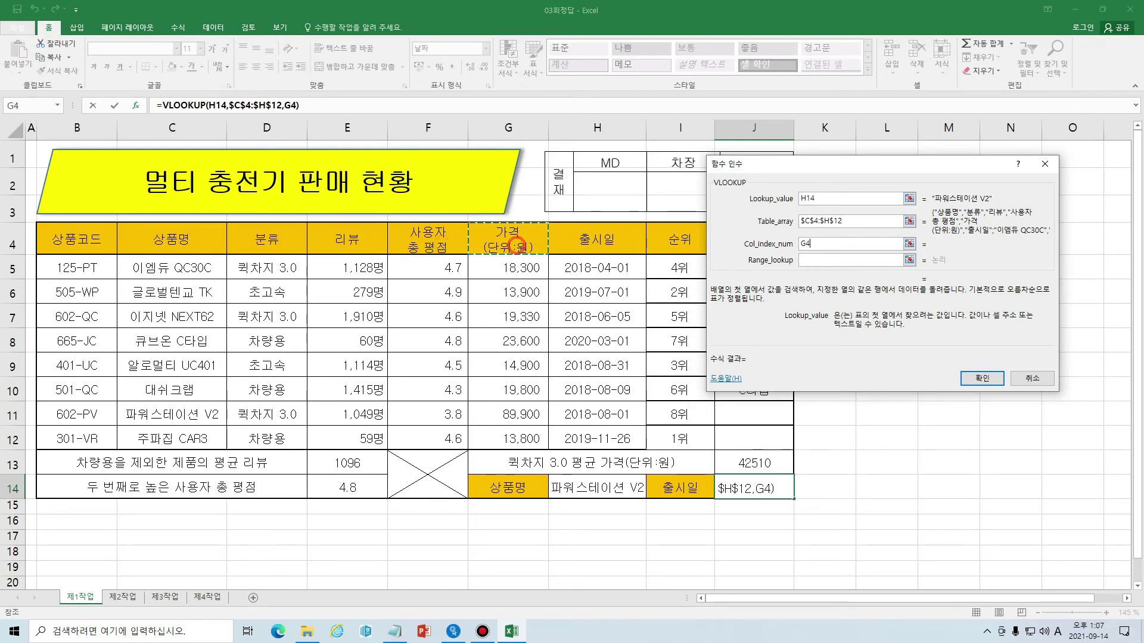
pyautogui.click(589, 244)
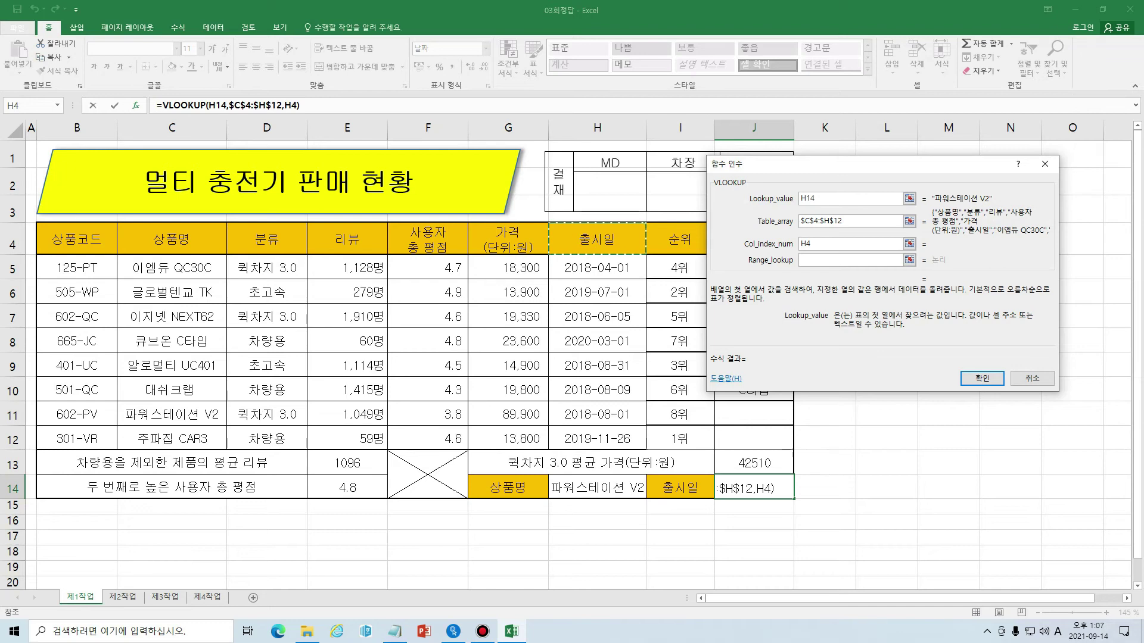
# Step: Set Col_index_num to 6 and Range_lookup to 0, and complete the VLOOKUP formula in J14
pyautogui.moveTo(818, 244); pyautogui.dragTo(794, 244)
pyautogui.press('BackSpace')
pyautogui.write('6')
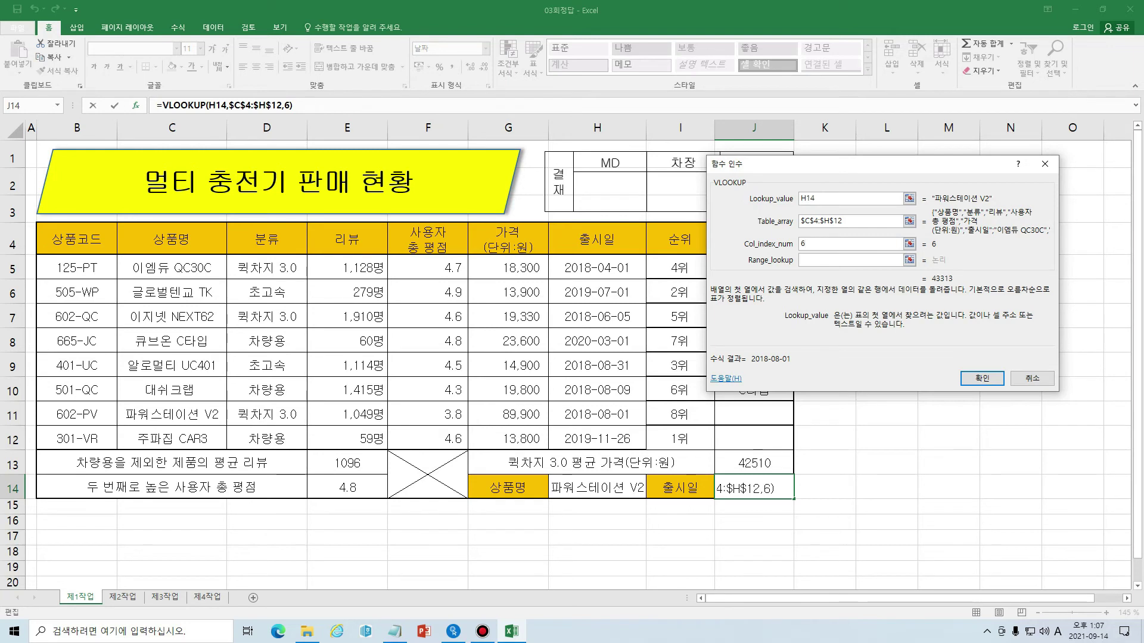
pyautogui.press('Tab')
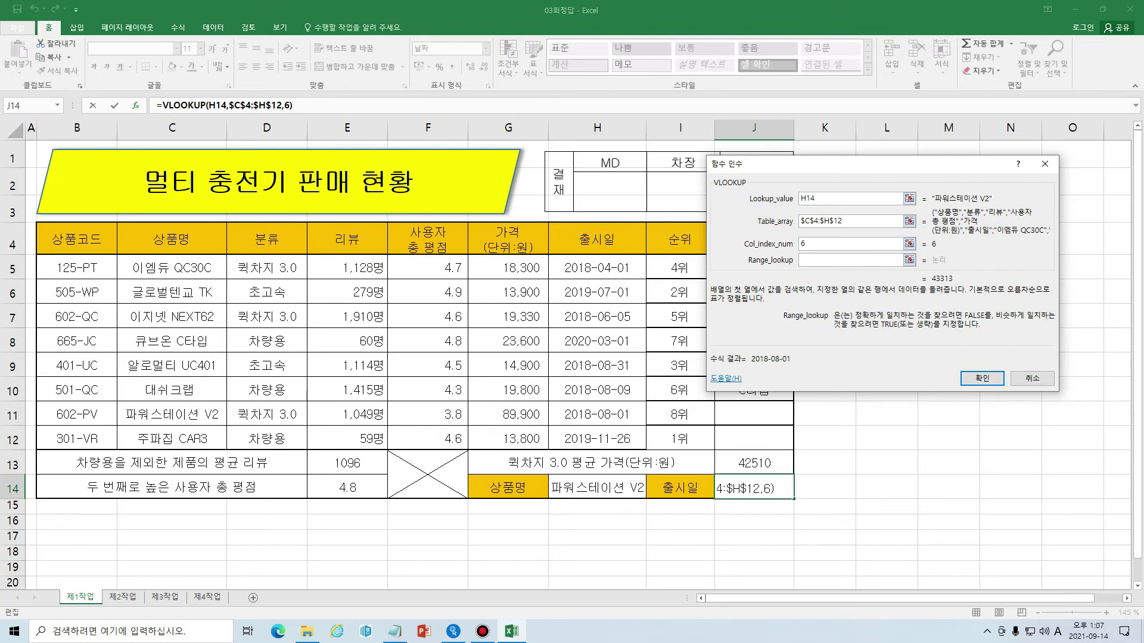
pyautogui.write('0')
pyautogui.press('Return')
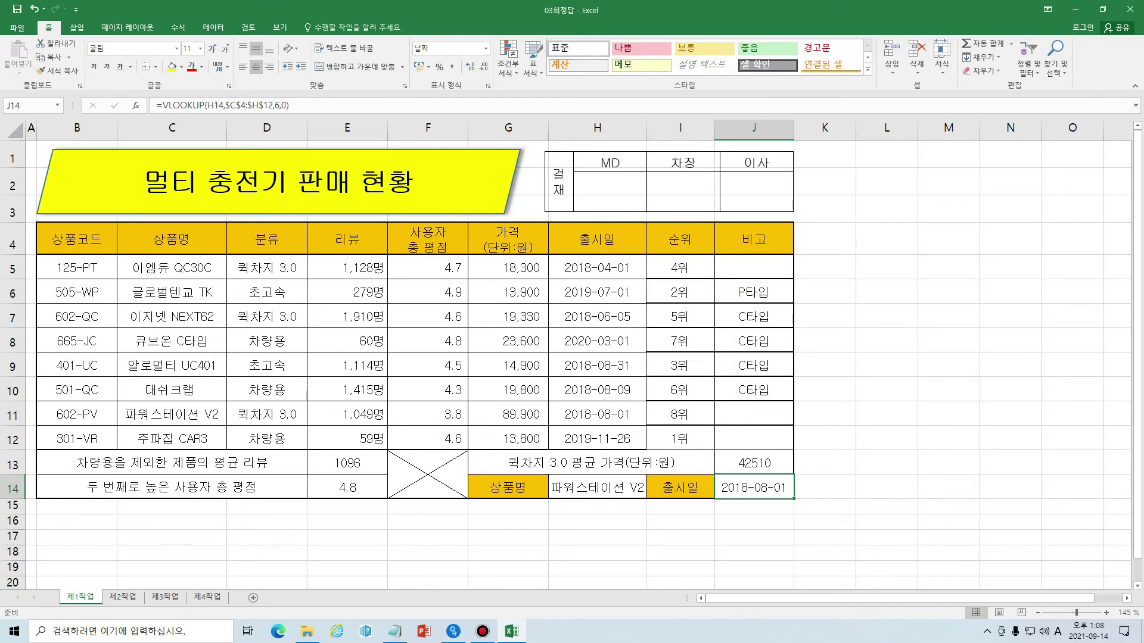
# Step: Check the J14 date against the 파워스테이션 V2 row, and test the lookup with 이엠듀 QC30C in H14
pyautogui.click(189, 409)
pyautogui.click(608, 410)
pyautogui.click(620, 488)
pyautogui.click(651, 491)
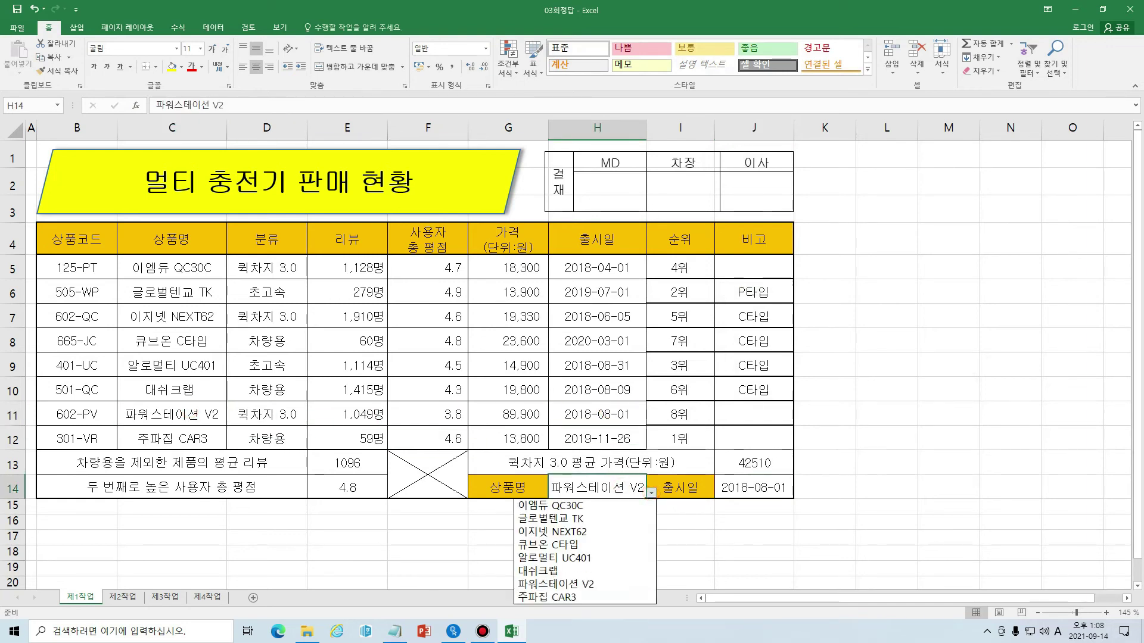
pyautogui.click(595, 506)
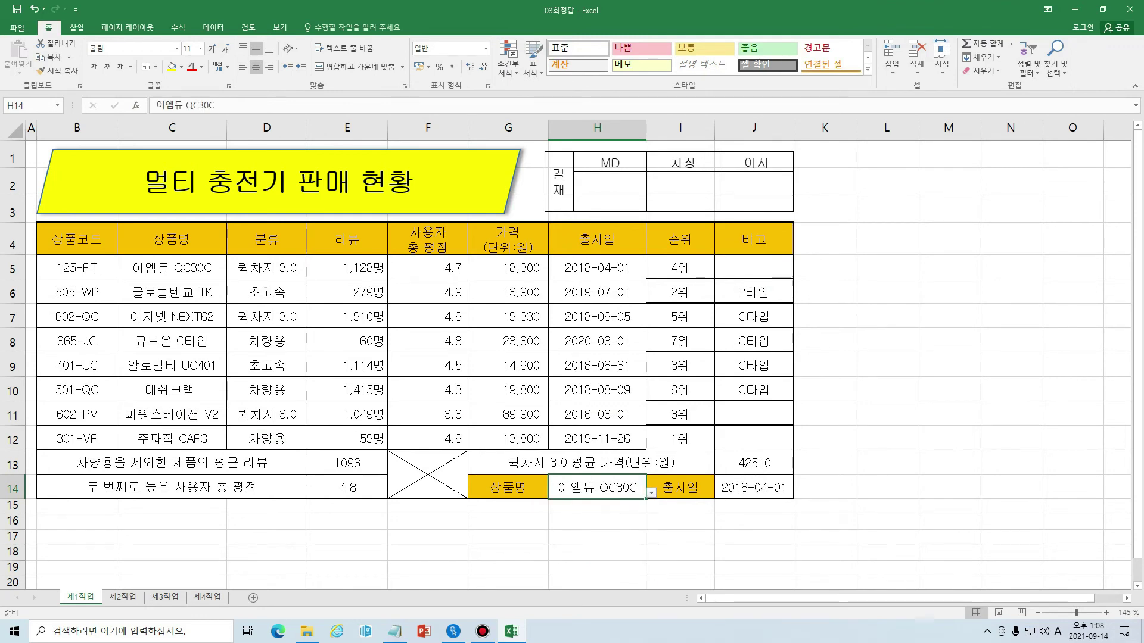
pyautogui.click(752, 489)
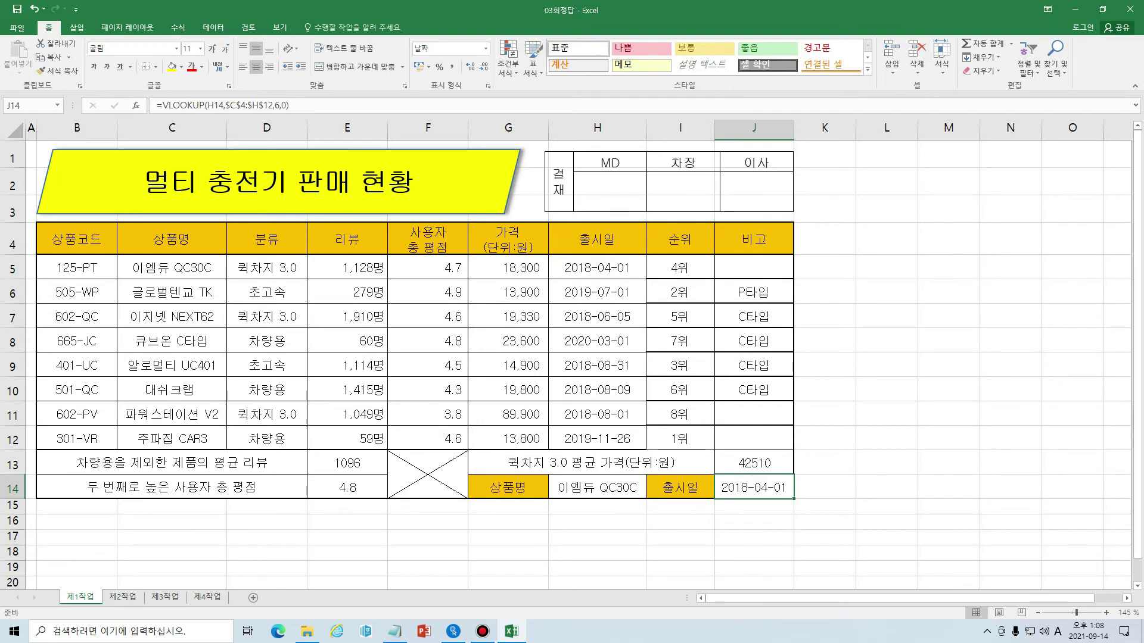
# Step: Choose 글로벌텐교 TK from the 상품명 list in H14 and inspect the VLOOKUP formula in J14
pyautogui.click(596, 487)
pyautogui.click(651, 492)
pyautogui.click(554, 519)
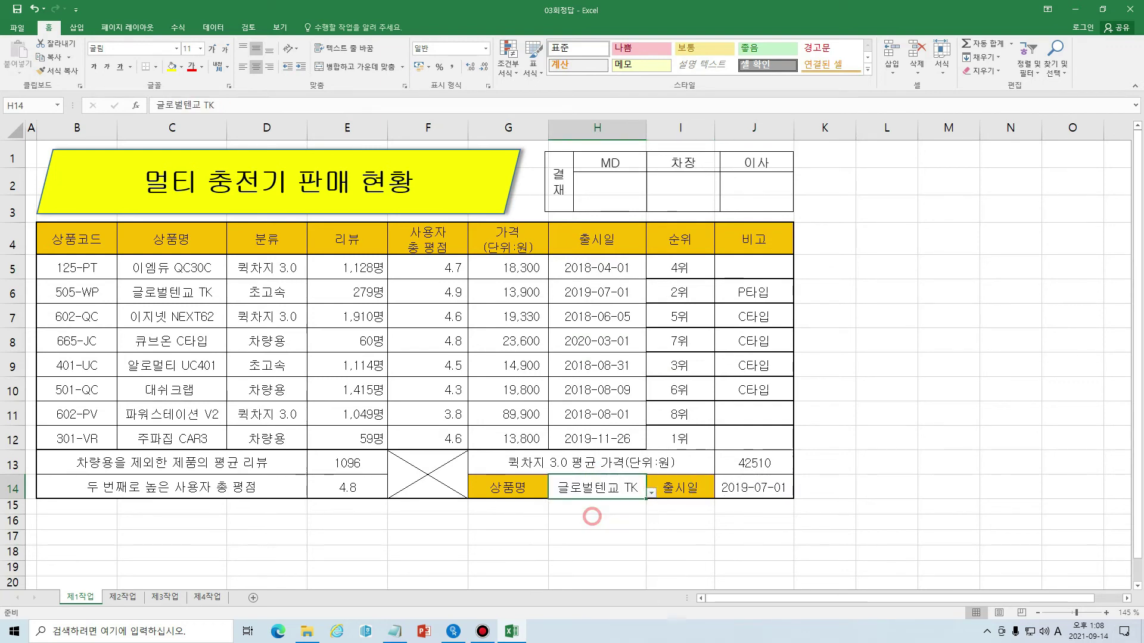
pyautogui.click(751, 489)
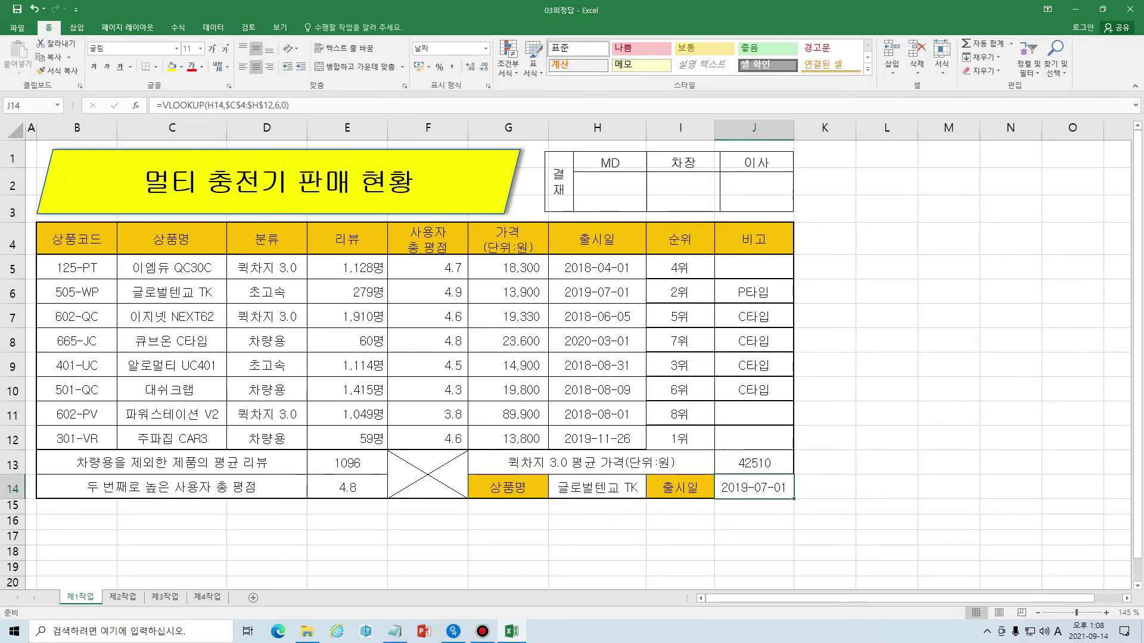
pyautogui.click(159, 106)
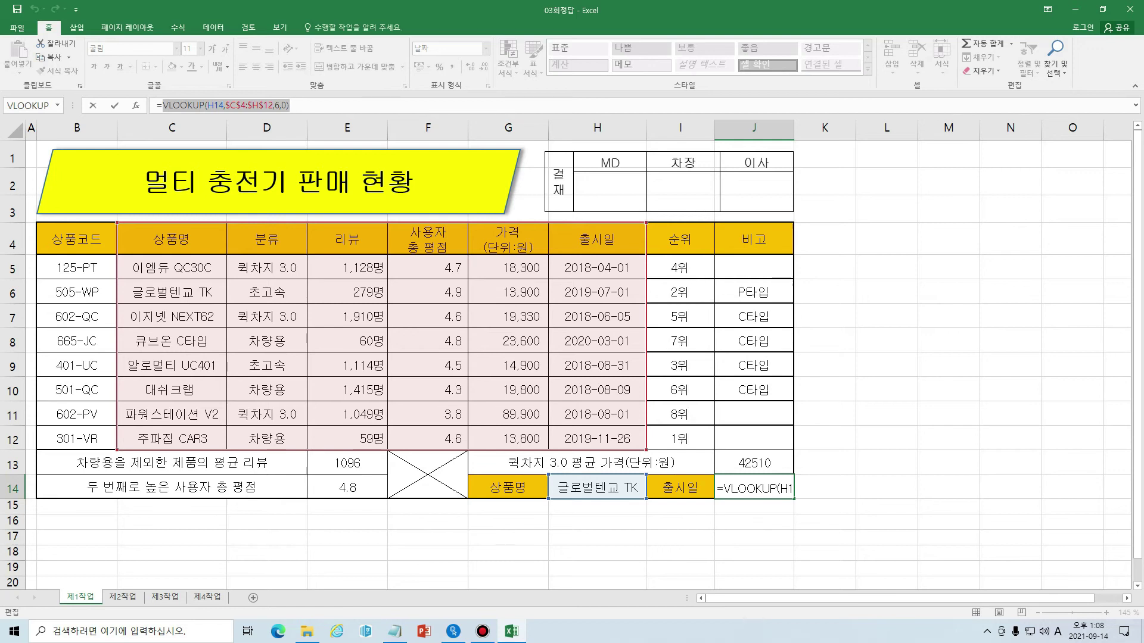
# Step: Close the J14 formula and examine the 사용자 총 평점 column, the header row and data rows B5:J12 as formatting range
pyautogui.hotkey('ctrl', 'Return')
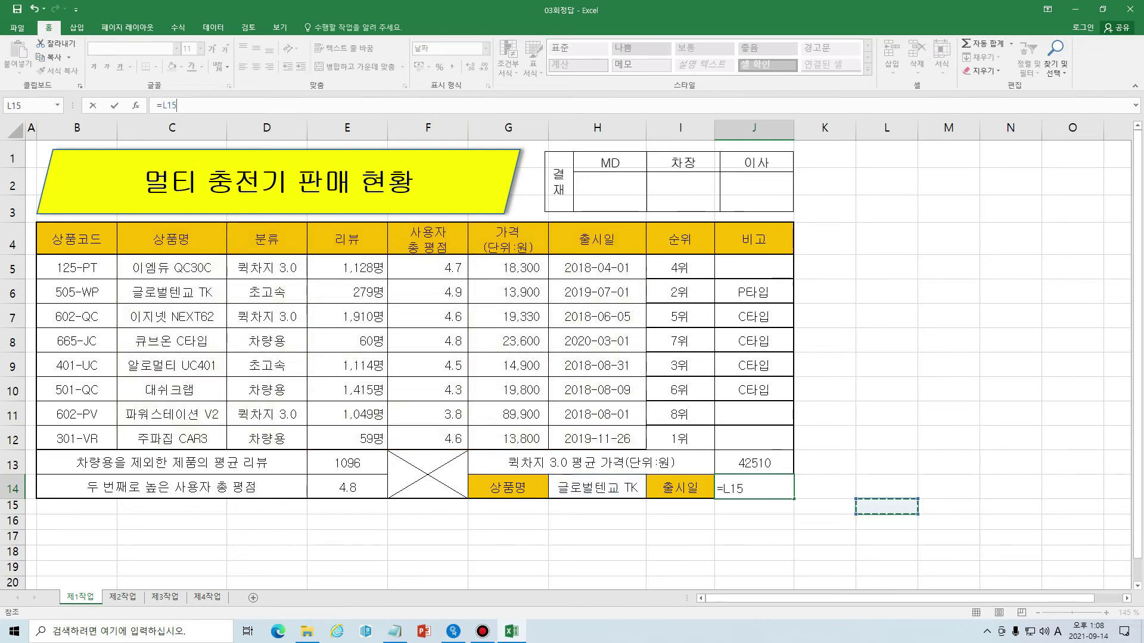
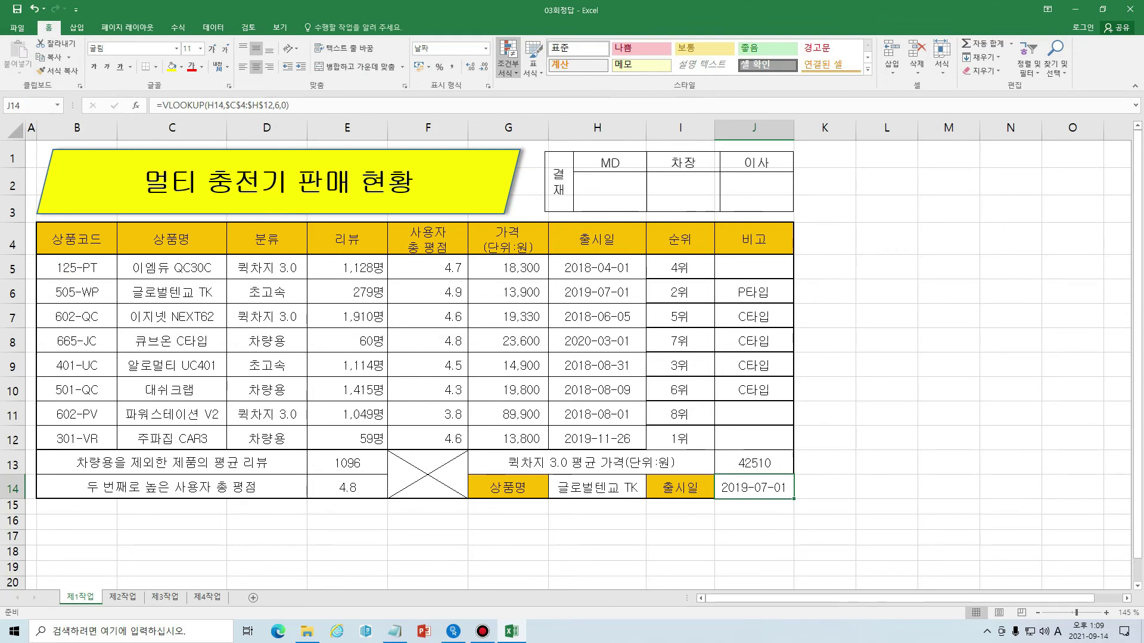
pyautogui.moveTo(447, 267); pyautogui.dragTo(447, 439)
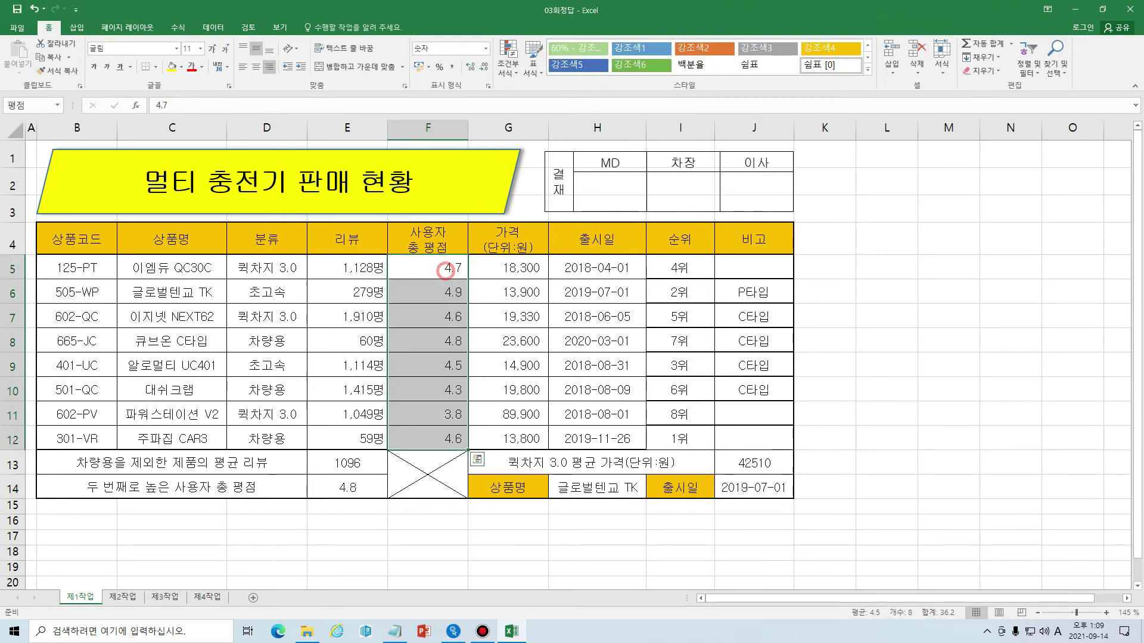
pyautogui.moveTo(457, 271); pyautogui.dragTo(456, 440)
pyautogui.click(581, 399)
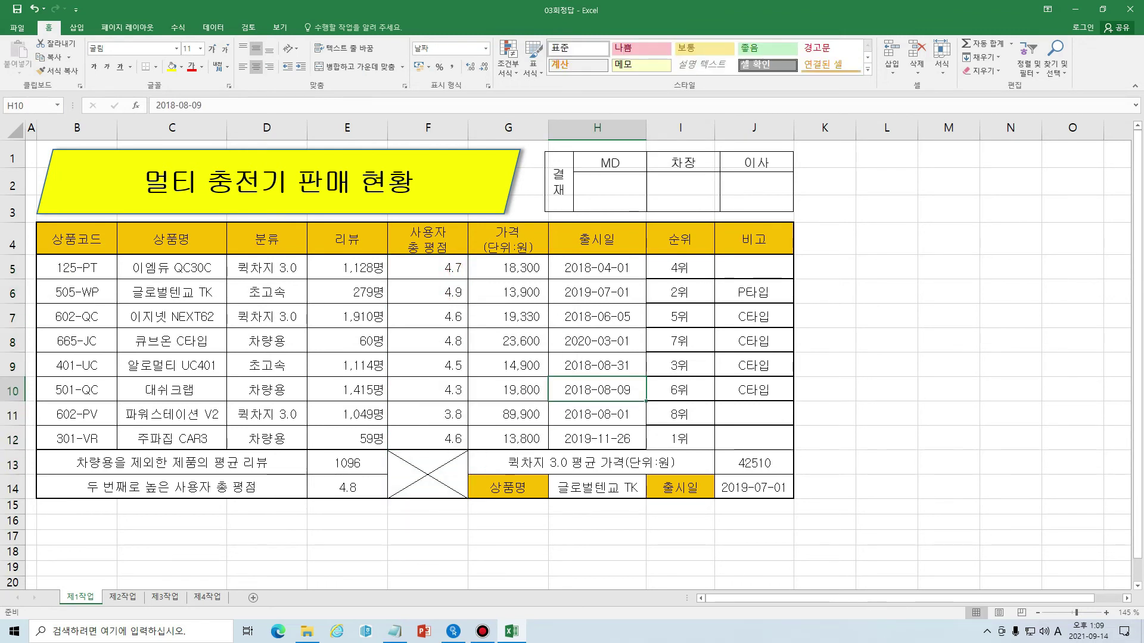
pyautogui.moveTo(97, 269); pyautogui.dragTo(97, 269)
pyautogui.moveTo(601, 343); pyautogui.dragTo(753, 439)
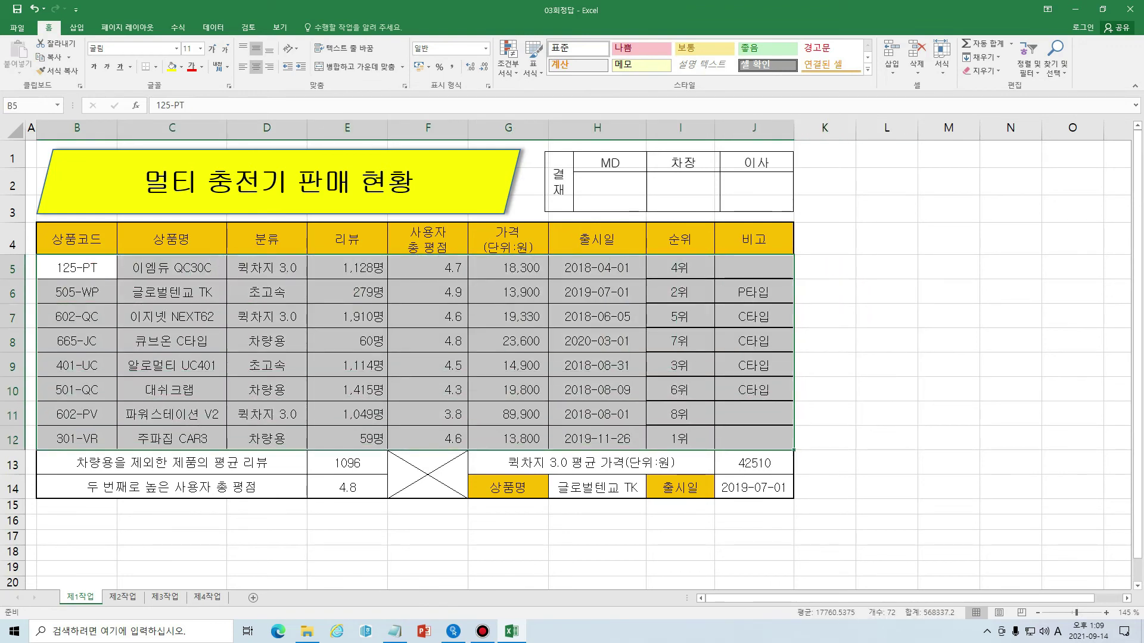
pyautogui.click(1037, 506)
pyautogui.moveTo(79, 235)
pyautogui.mouseDown()
pyautogui.moveTo(732, 268)
pyautogui.moveTo(79, 236)
pyautogui.mouseUp()
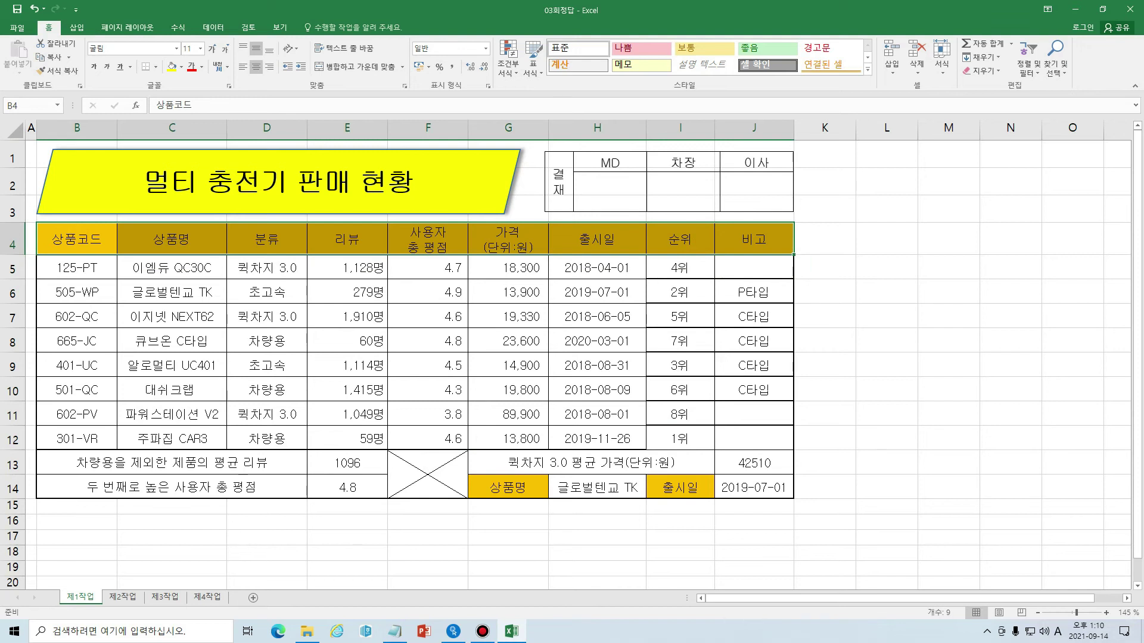
pyautogui.moveTo(72, 238); pyautogui.dragTo(754, 247)
pyautogui.moveTo(249, 460); pyautogui.dragTo(631, 469)
pyautogui.moveTo(88, 266); pyautogui.dragTo(755, 438)
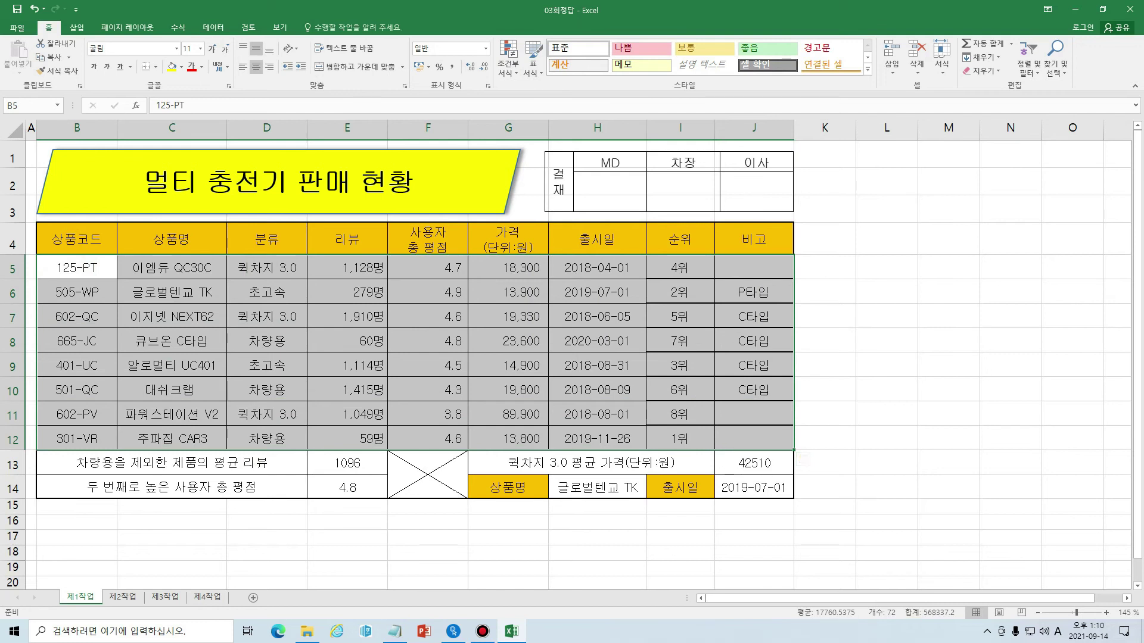
# Step: Select B5:J12 and create a new conditional formatting rule that determines the cells with a formula
pyautogui.moveTo(77, 265); pyautogui.dragTo(753, 439)
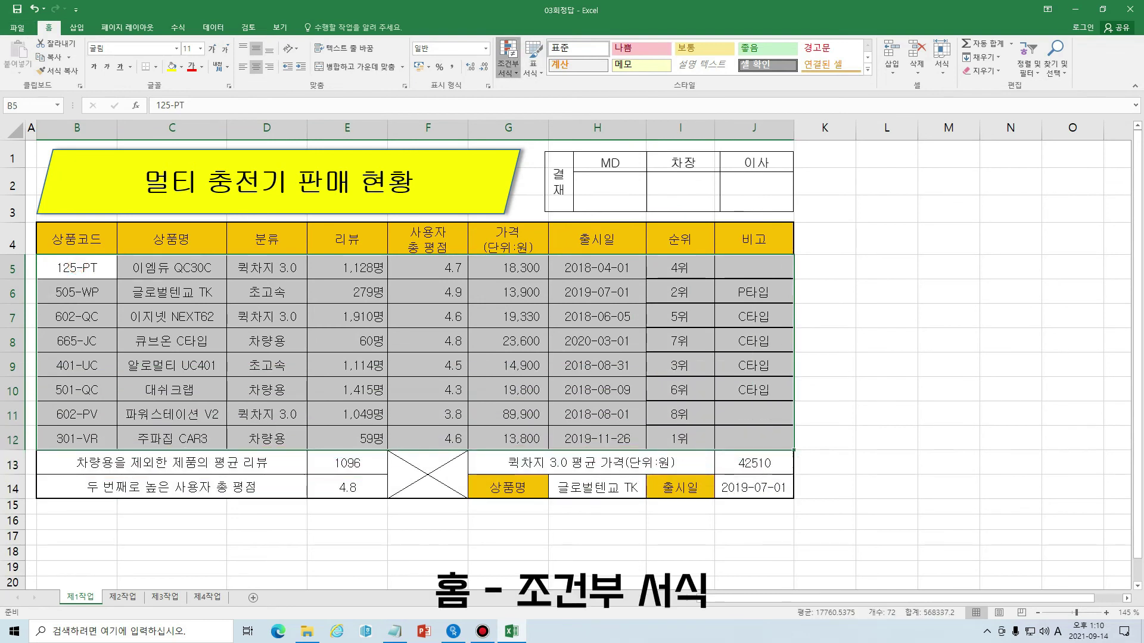
pyautogui.click(508, 58)
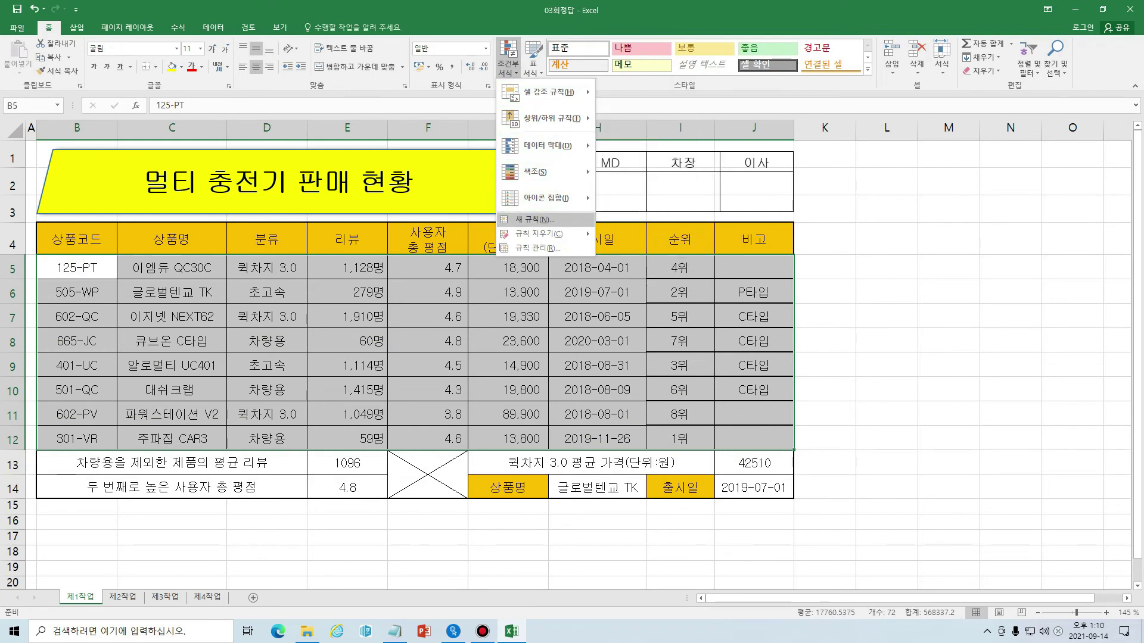
pyautogui.click(530, 220)
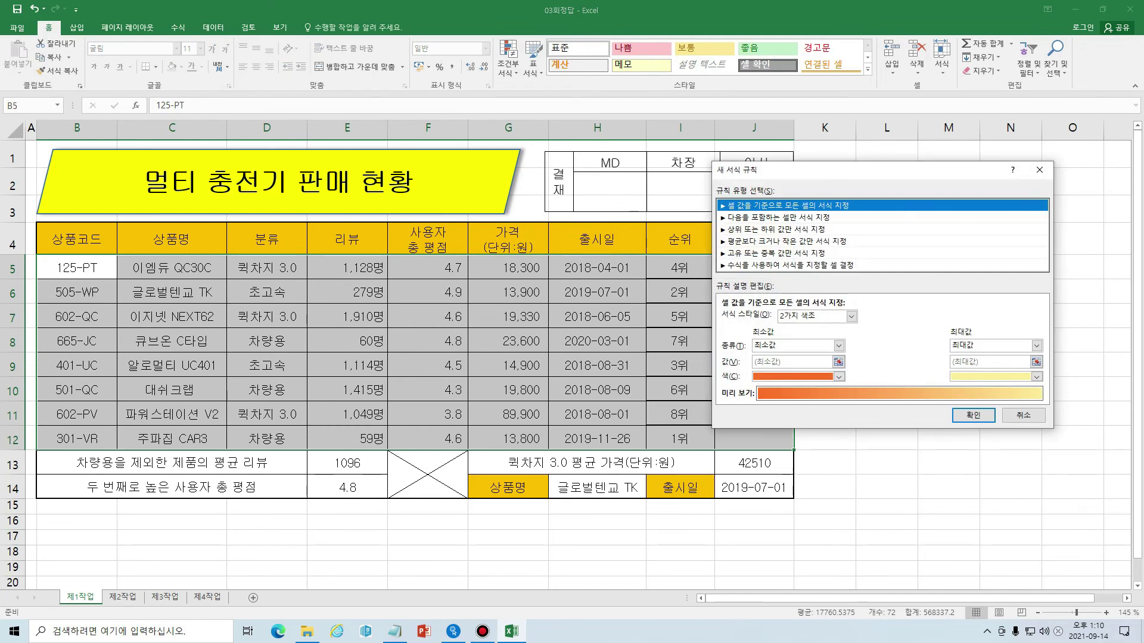
pyautogui.click(742, 265)
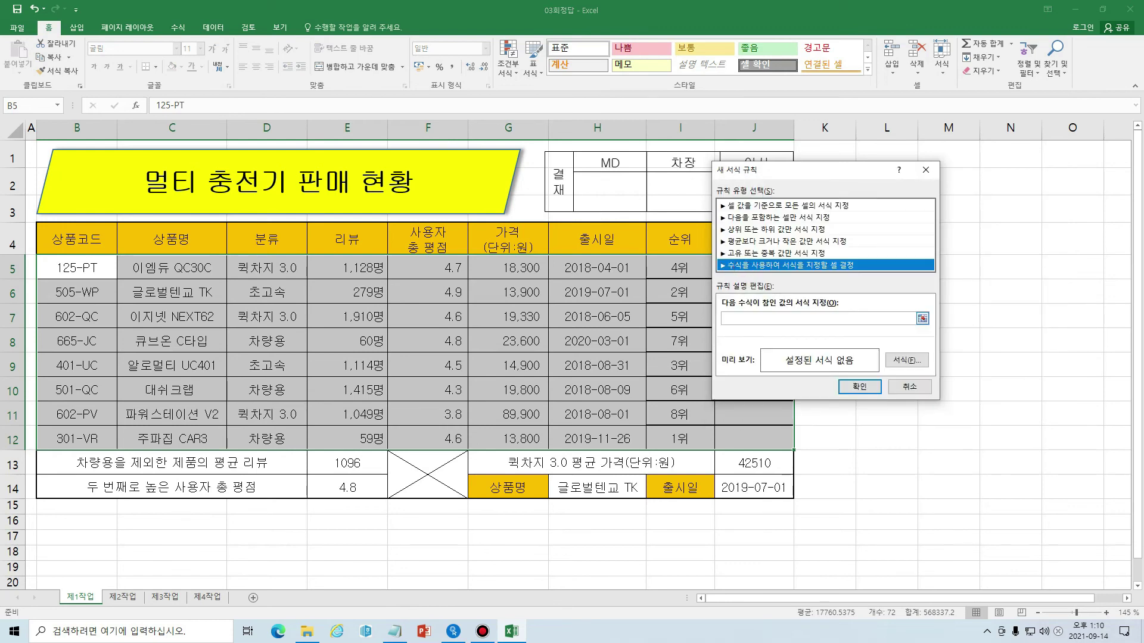
# Step: Enter the rule formula =$F$5>=4.8, referencing the first 사용자 총 평점 value
pyautogui.click(768, 319)
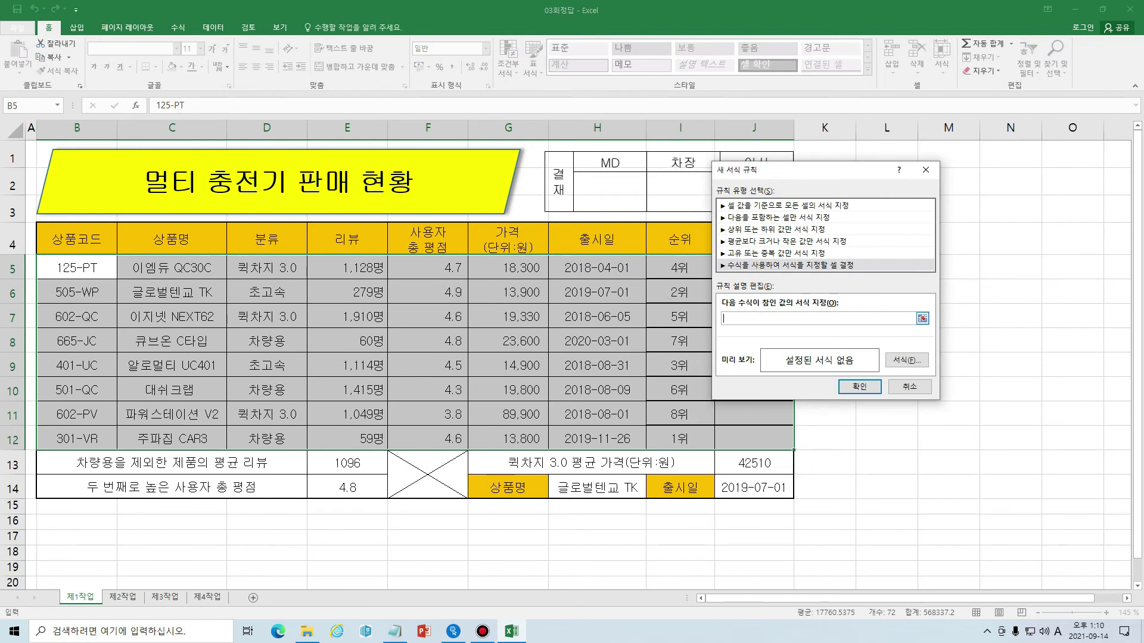
pyautogui.write('=')
pyautogui.write('>=4.8')
pyautogui.click(758, 317)
pyautogui.click(725, 318)
pyautogui.click(446, 268)
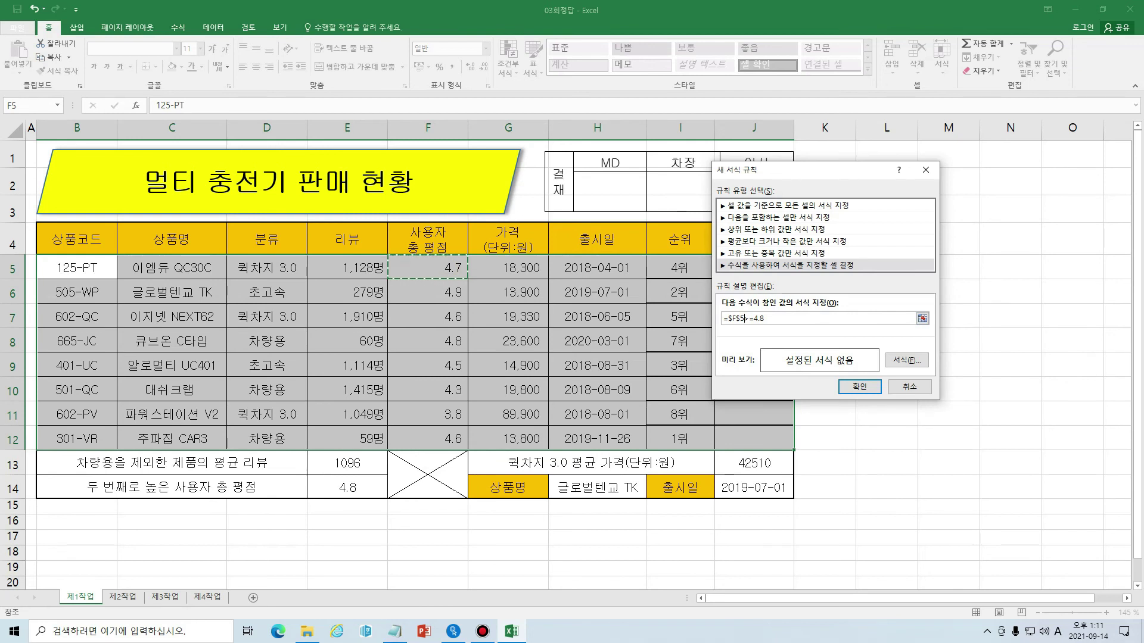
pyautogui.doubleClick(775, 320)
pyautogui.click(775, 320)
pyautogui.click(742, 317)
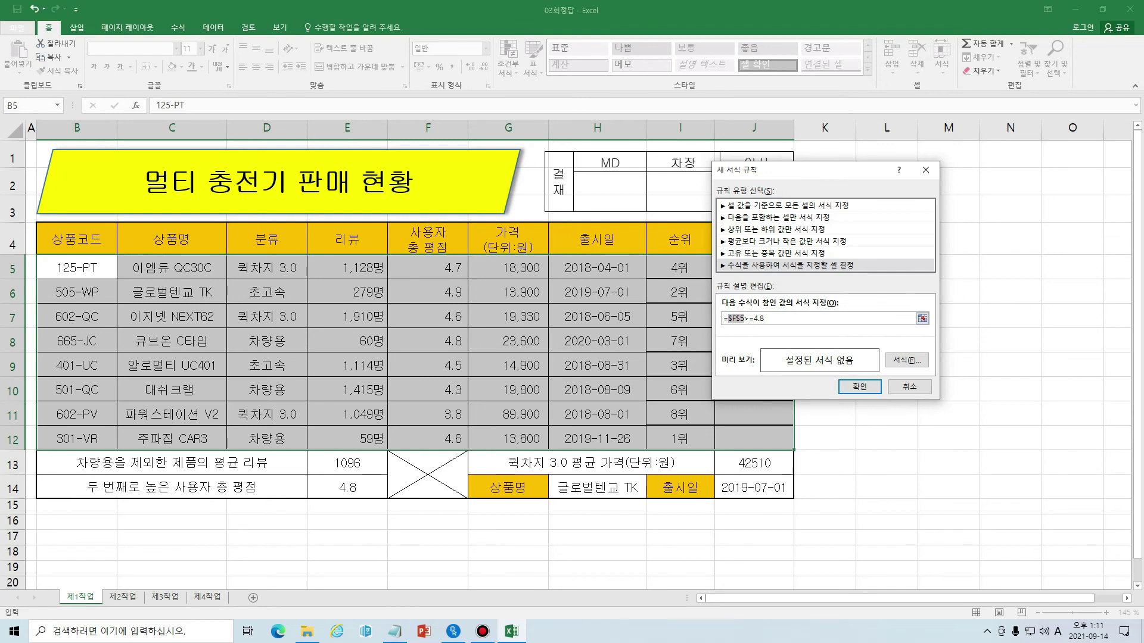
pyautogui.click(799, 321)
pyautogui.write('+')
pyautogui.moveTo(430, 267); pyautogui.dragTo(429, 438)
pyautogui.click(829, 320)
pyautogui.hotkey('shift', 'Left')
pyautogui.hotkey('shift', 'Left')
pyautogui.hotkey('shift', 'Left')
pyautogui.hotkey('shift', 'Left')
pyautogui.hotkey('shift', 'Left')
pyautogui.hotkey('shift', 'Left')
pyautogui.hotkey('shift', 'Left')
pyautogui.hotkey('shift', 'Left')
pyautogui.hotkey('shift', 'Left')
pyautogui.hotkey('shift', 'Left')
pyautogui.hotkey('shift', 'Left')
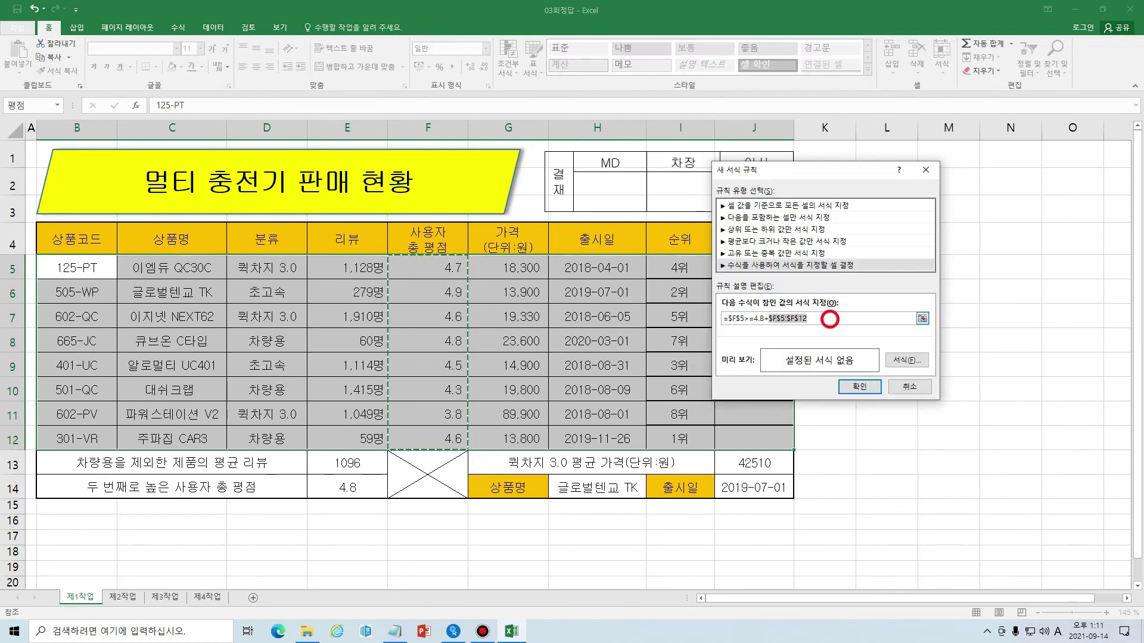
pyautogui.press('BackSpace')
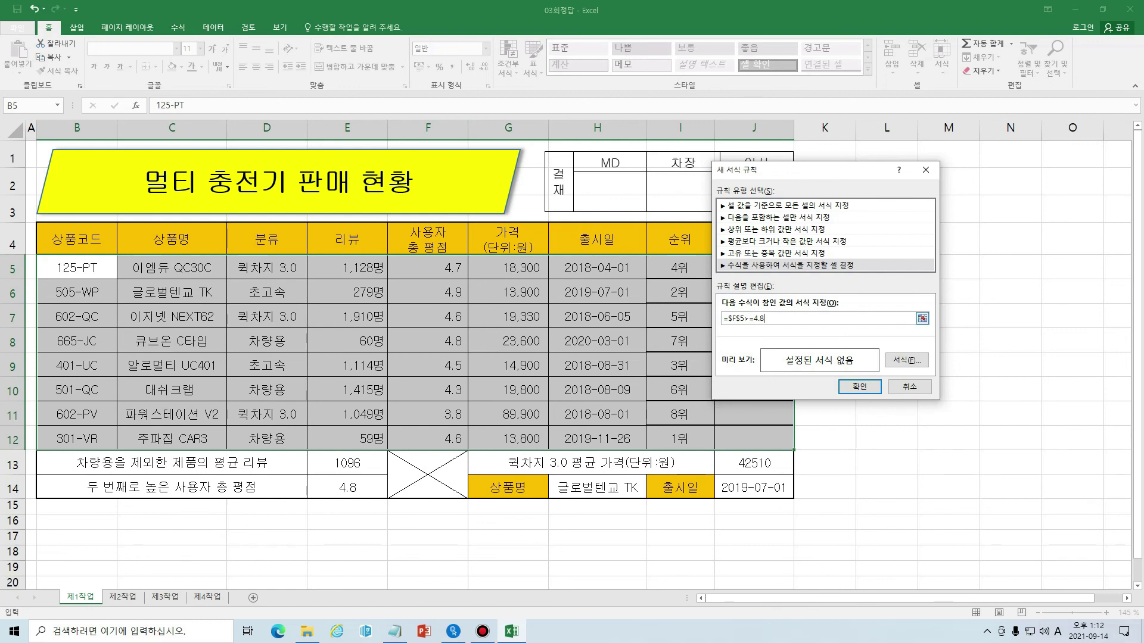
# Step: Change the rule formula to =$F5>=4.8 and apply the rule with a bold (굵게), standard blue font
pyautogui.click(739, 318)
pyautogui.press('BackSpace')
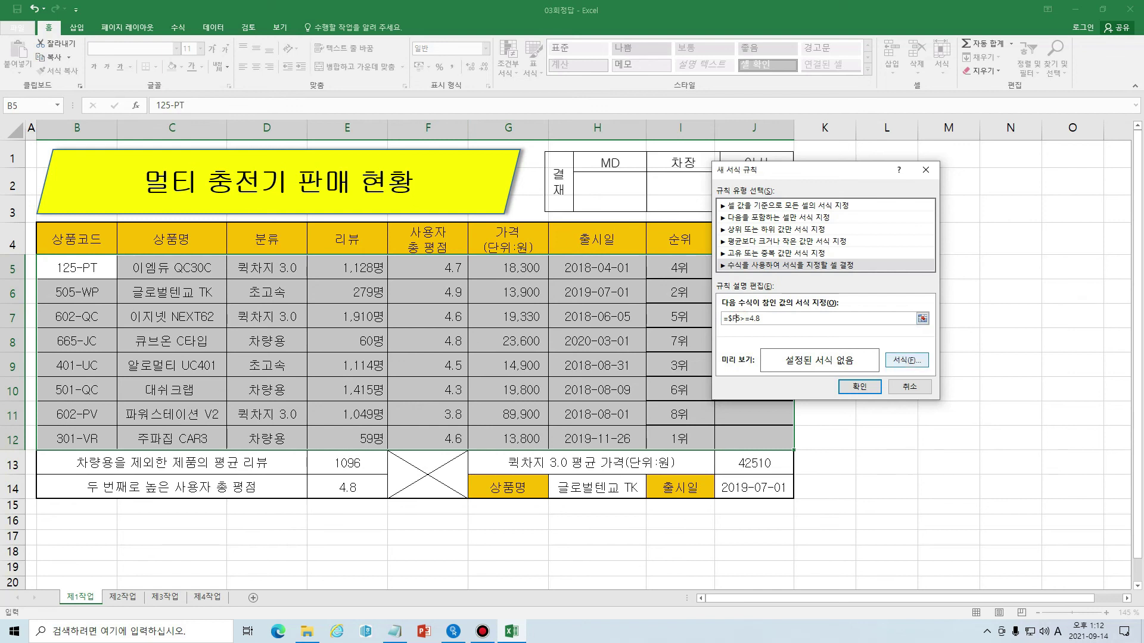
pyautogui.click(906, 360)
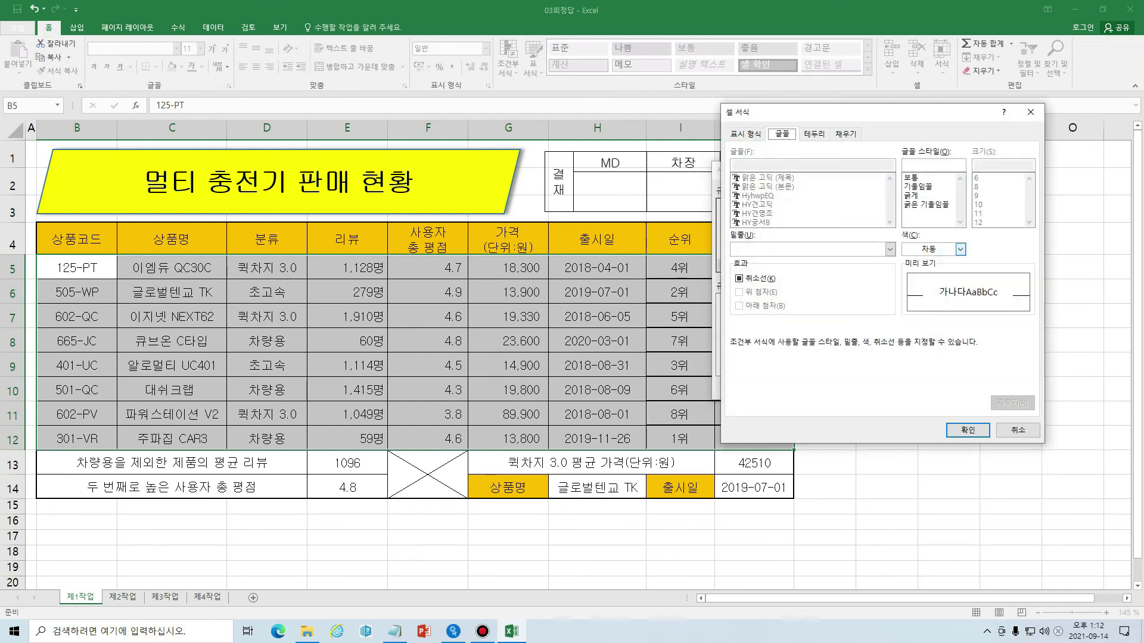
pyautogui.click(918, 195)
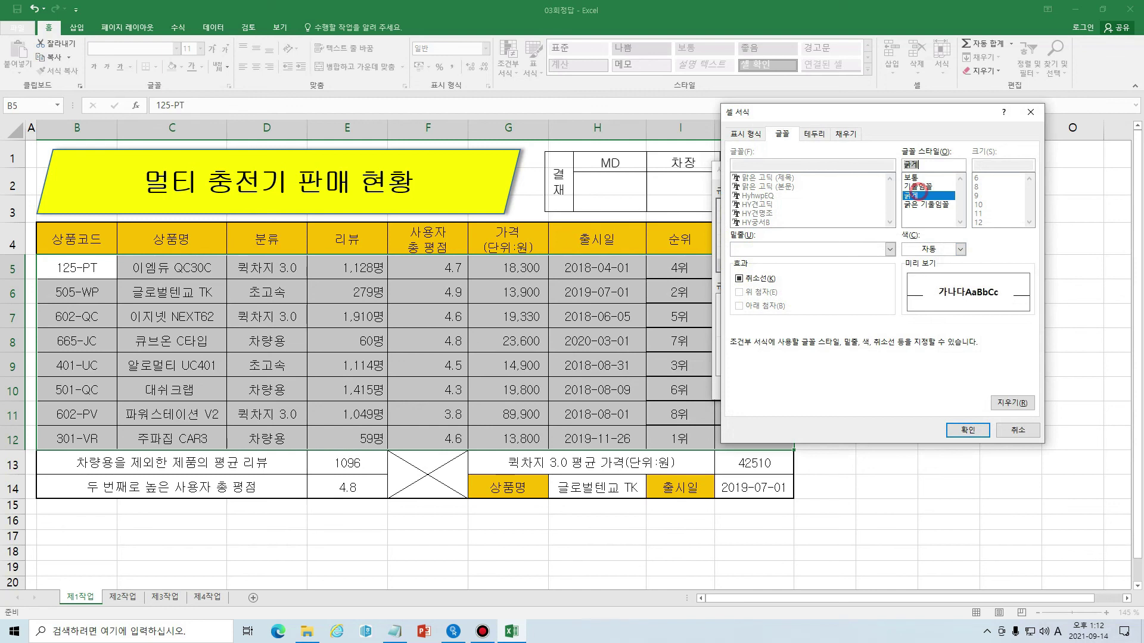
pyautogui.click(927, 249)
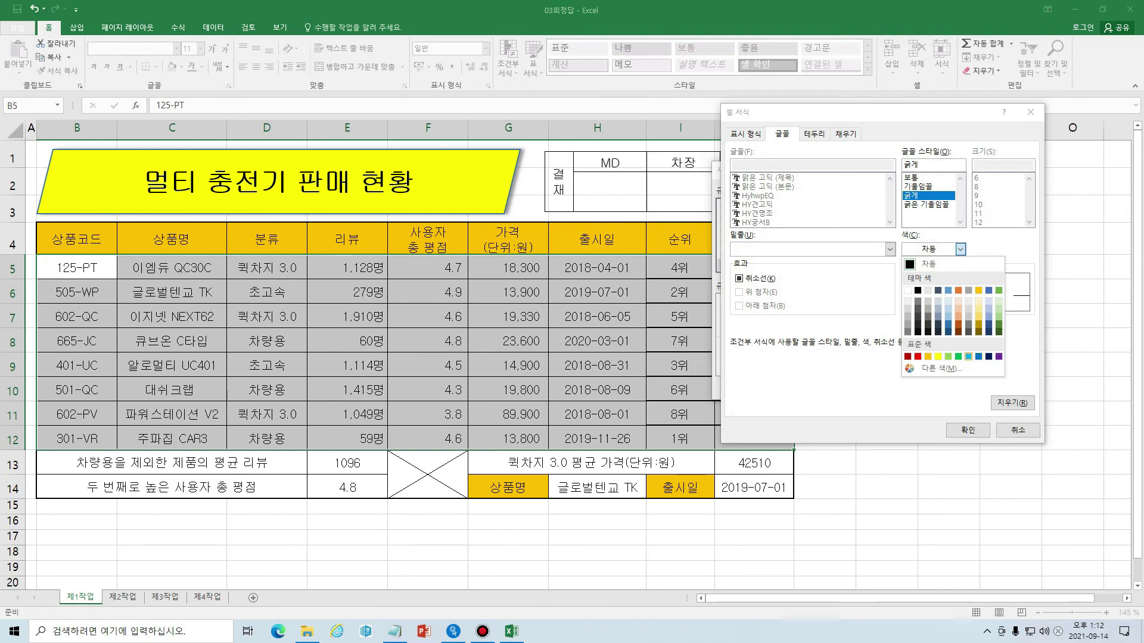
pyautogui.click(977, 356)
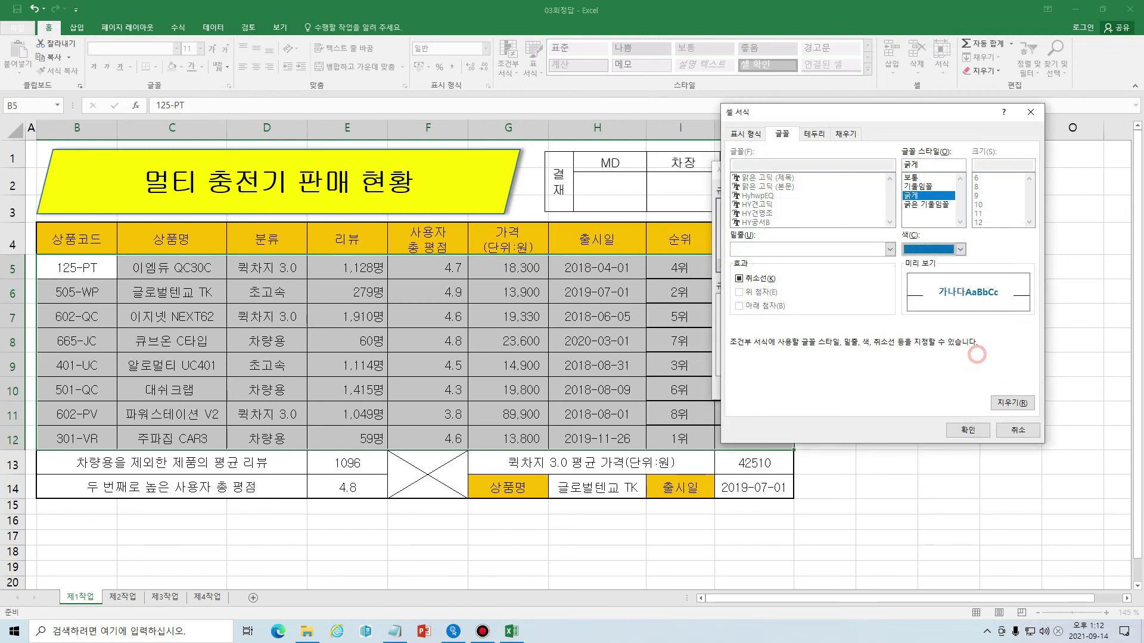
pyautogui.click(968, 429)
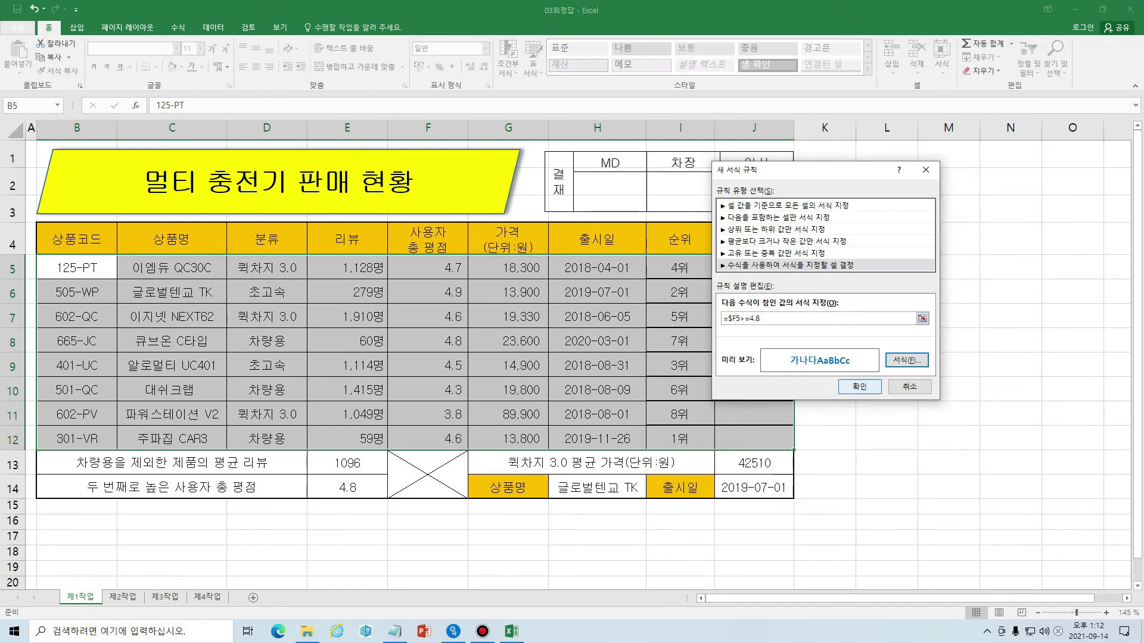
pyautogui.click(859, 387)
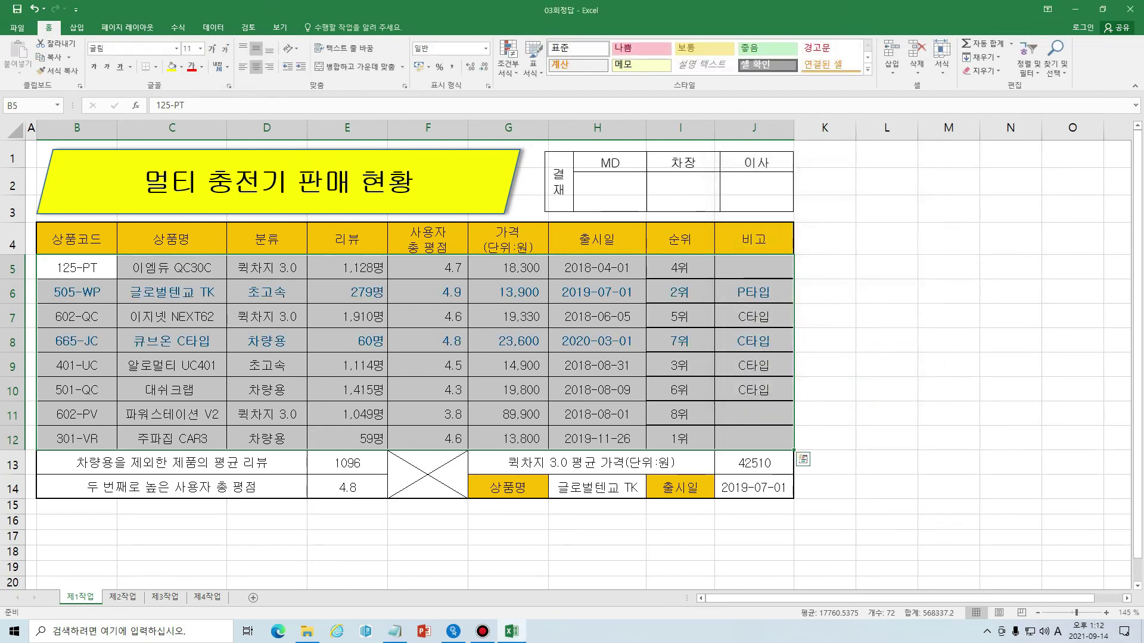
# Step: Inspect the conditional formatting across the 505-WP and 665-JC rows
pyautogui.click(810, 407)
pyautogui.moveTo(92, 290); pyautogui.dragTo(679, 291)
pyautogui.moveTo(70, 346); pyautogui.dragTo(679, 340)
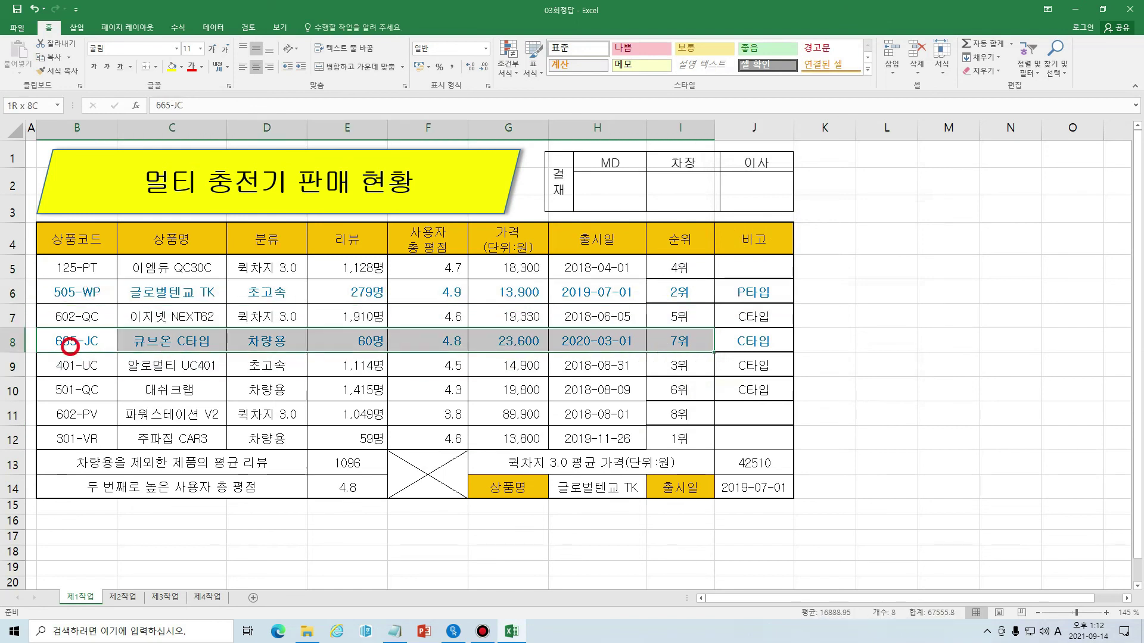
pyautogui.click(530, 388)
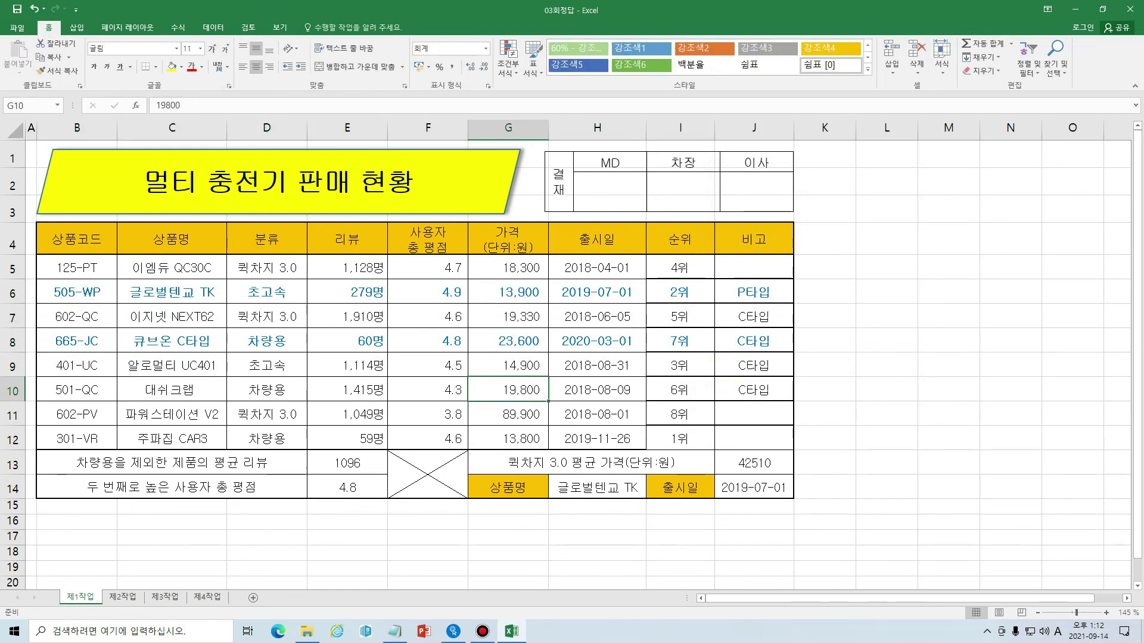
pyautogui.click(428, 341)
pyautogui.moveTo(82, 344); pyautogui.dragTo(753, 341)
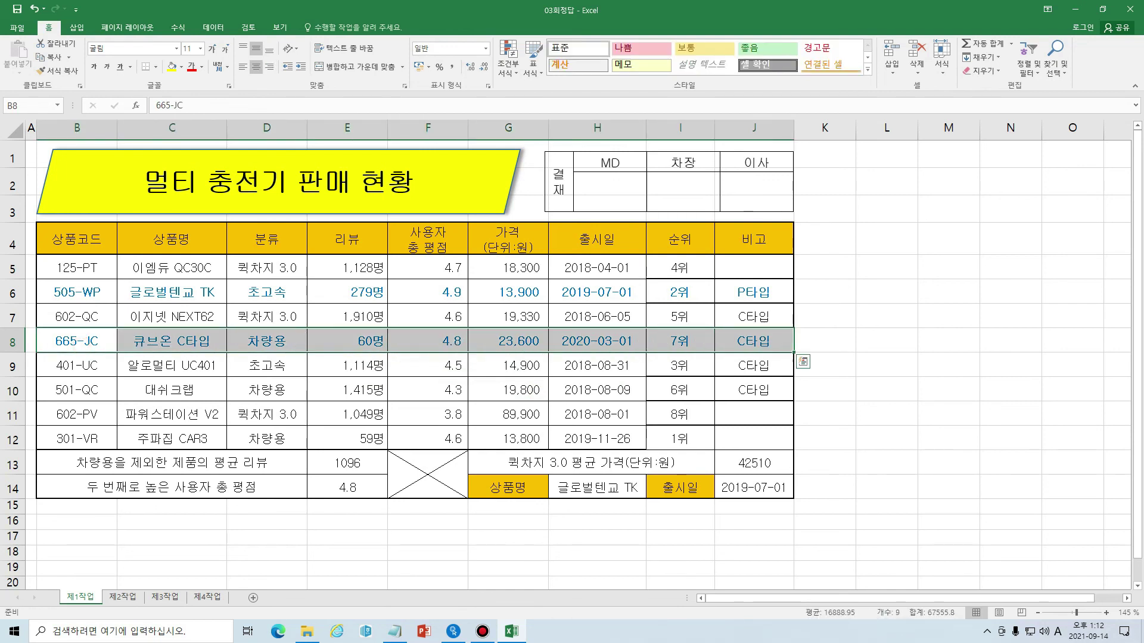
# Step: Compare the 사용자 총 평점 values in column F with the 4.8 condition and recheck the 505-WP row
pyautogui.click(427, 341)
pyautogui.click(441, 313)
pyautogui.click(459, 366)
pyautogui.click(442, 390)
pyautogui.click(444, 420)
pyautogui.click(443, 433)
pyautogui.click(436, 337)
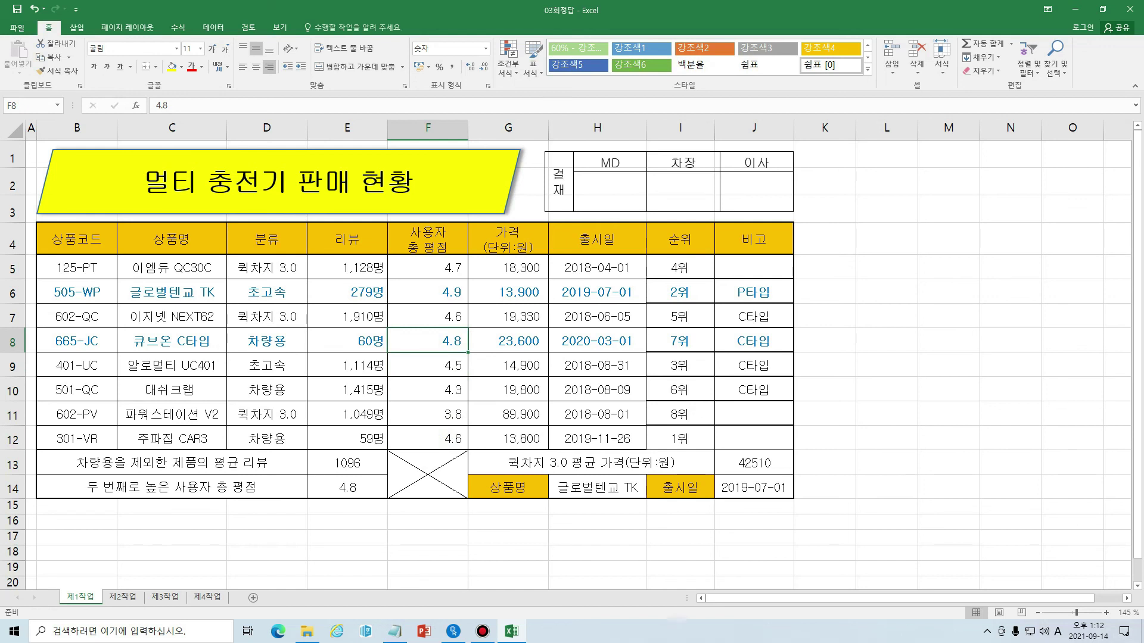
pyautogui.moveTo(88, 292); pyautogui.dragTo(754, 292)
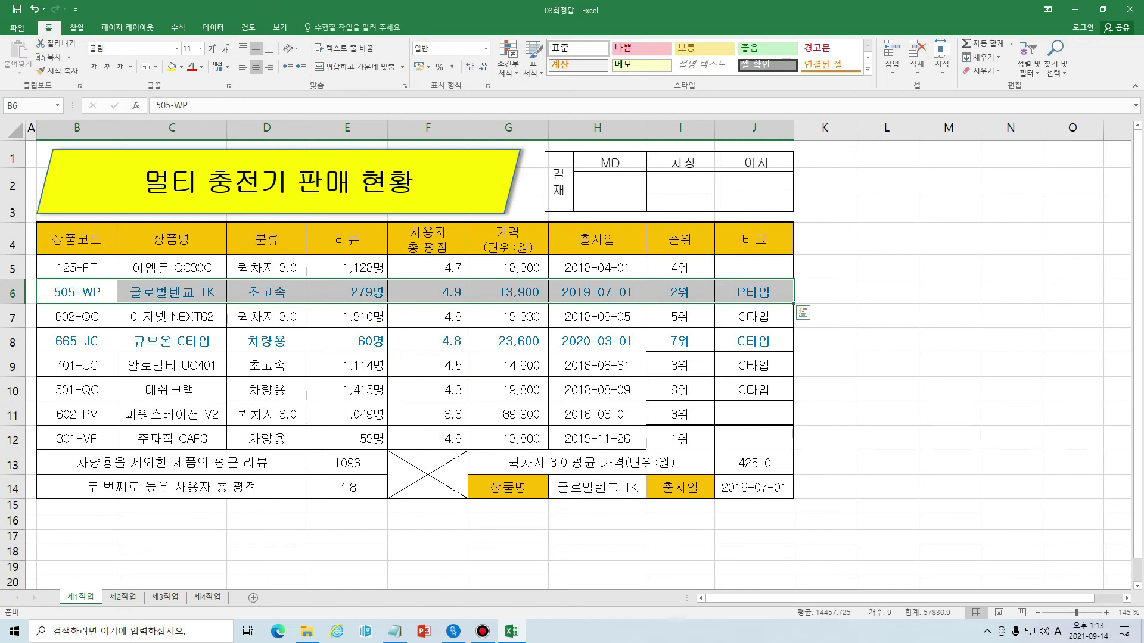
pyautogui.click(680, 365)
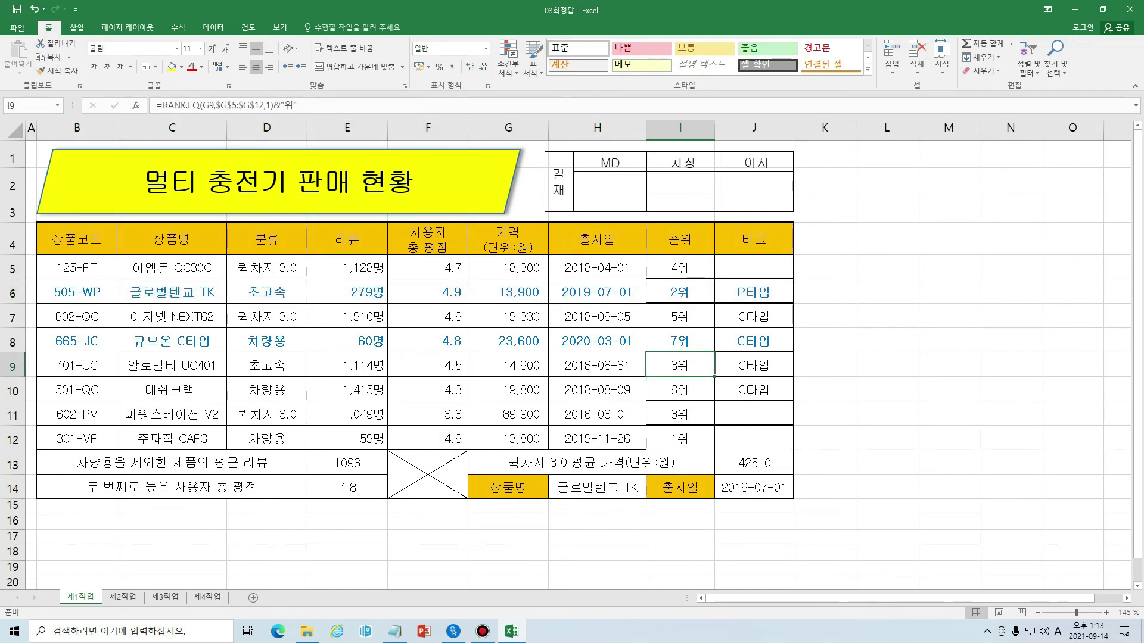